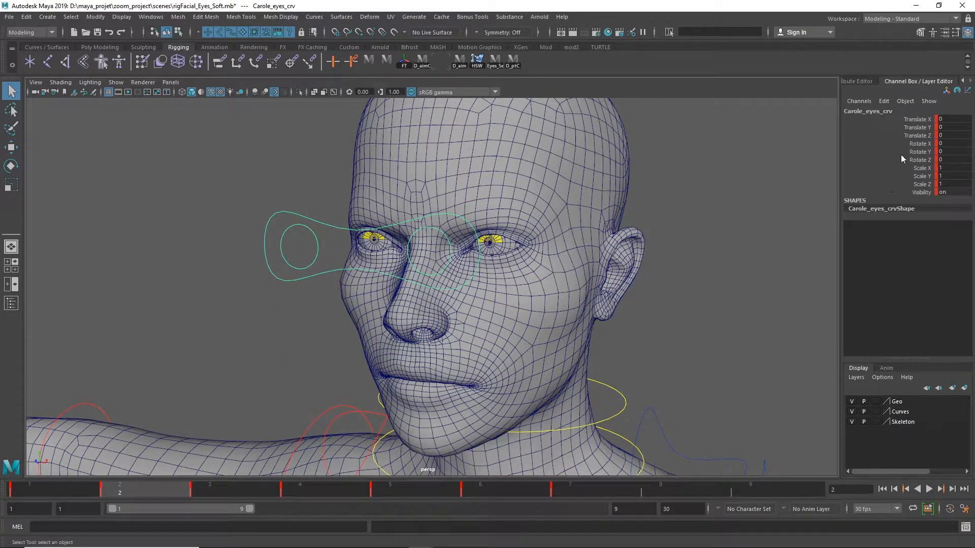
Step: Remove the keyframes from all Translate, Rotate, Scale and Visibility channels of the eyes control curve
left_click_drag(917, 122, 910, 191)
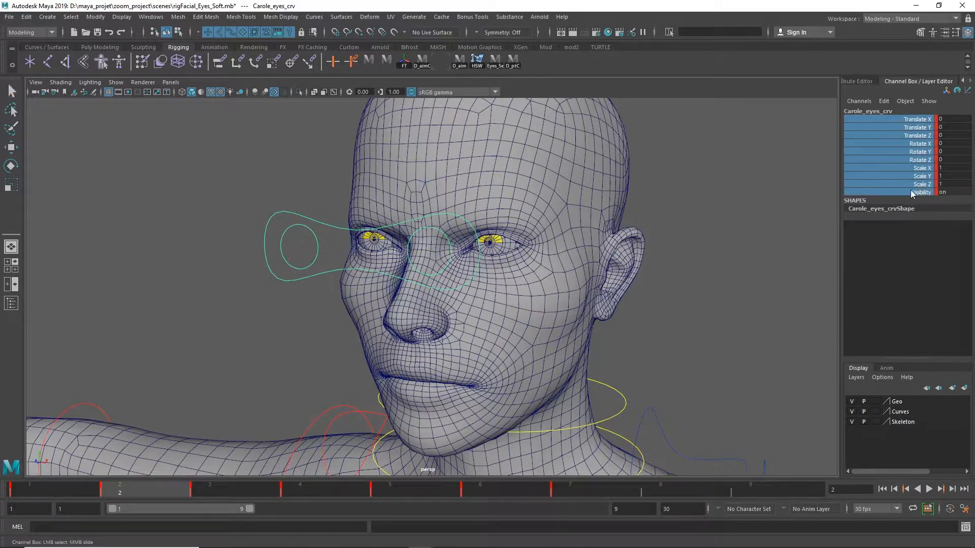
right_click(895, 159)
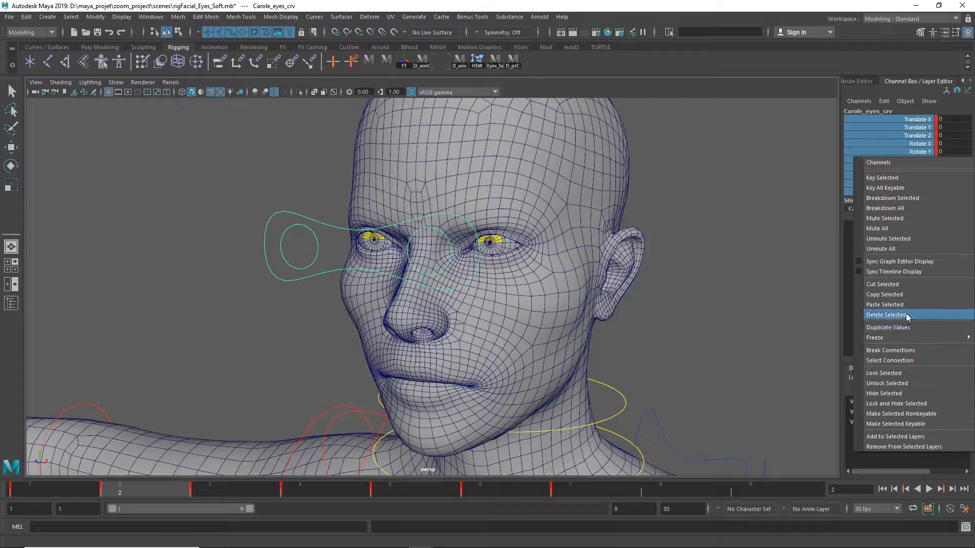
left_click(908, 329)
key("q")
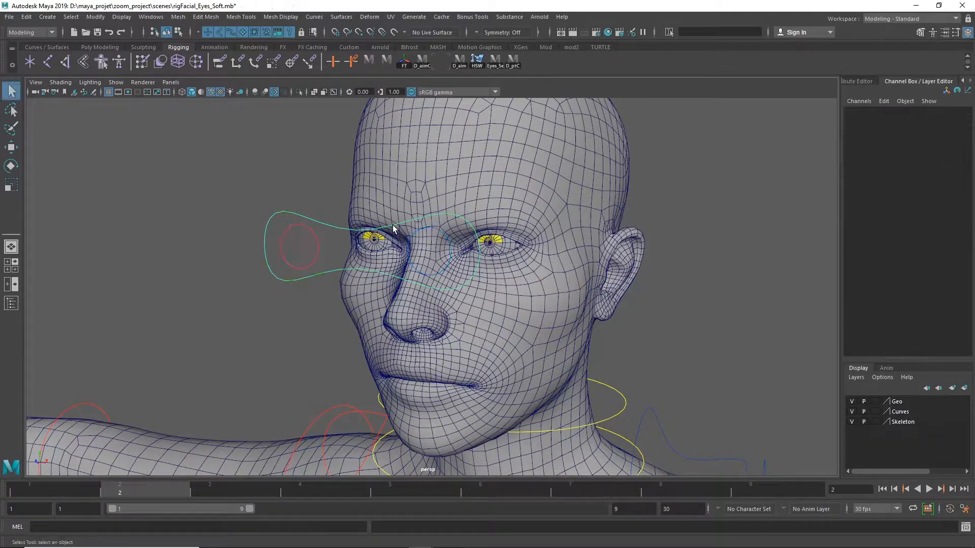
Step: Start a new attribute named "eye Open Close Left" on the eyes control curve
left_click(334, 229)
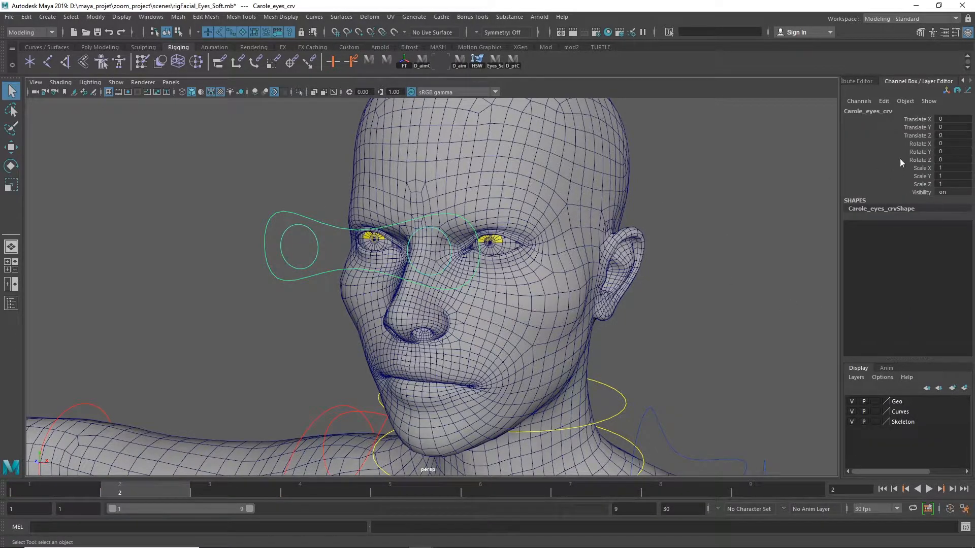
key("e")
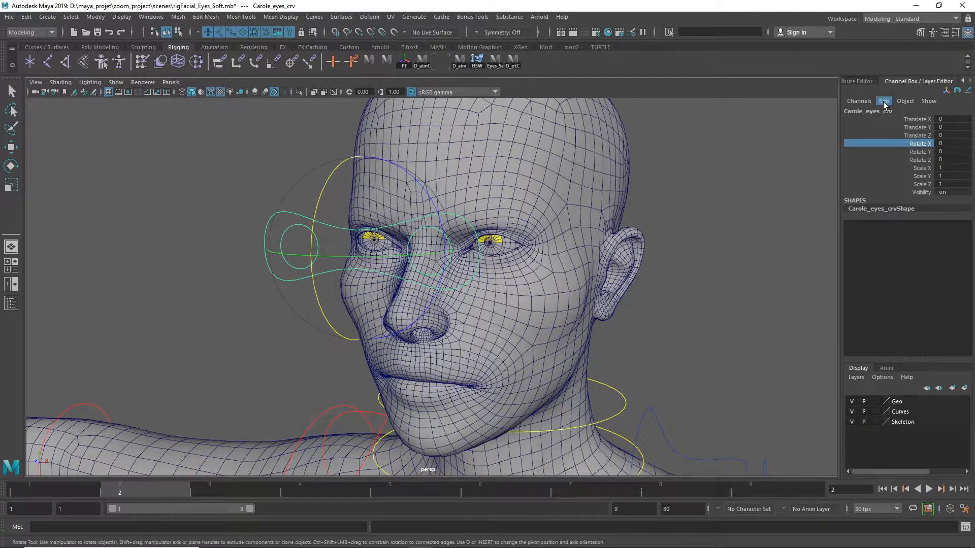
left_click(884, 101)
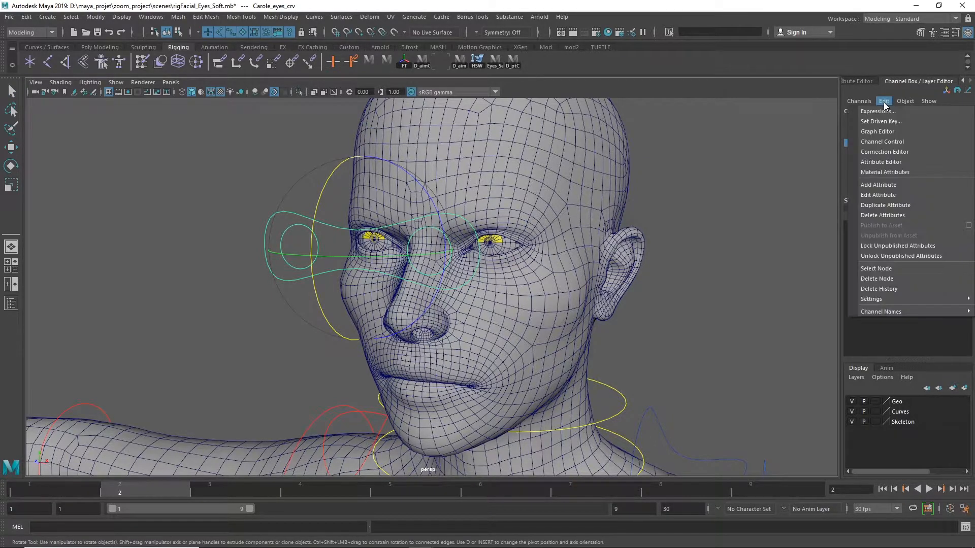
left_click(886, 186)
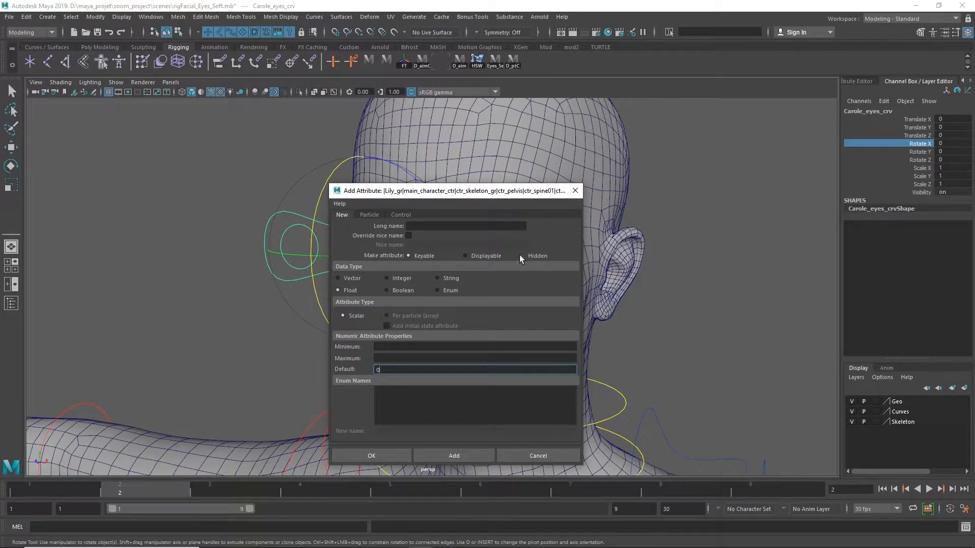
left_click(455, 224)
type("eye Open Close Left")
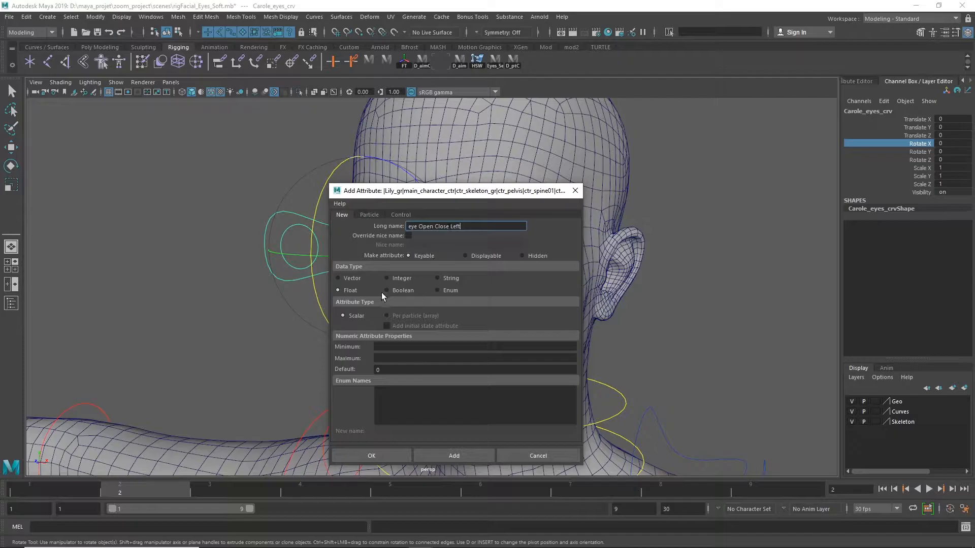
Step: Set the new attribute's minimum to -10 and maximum to 10, and add it to the curve
left_click(395, 347)
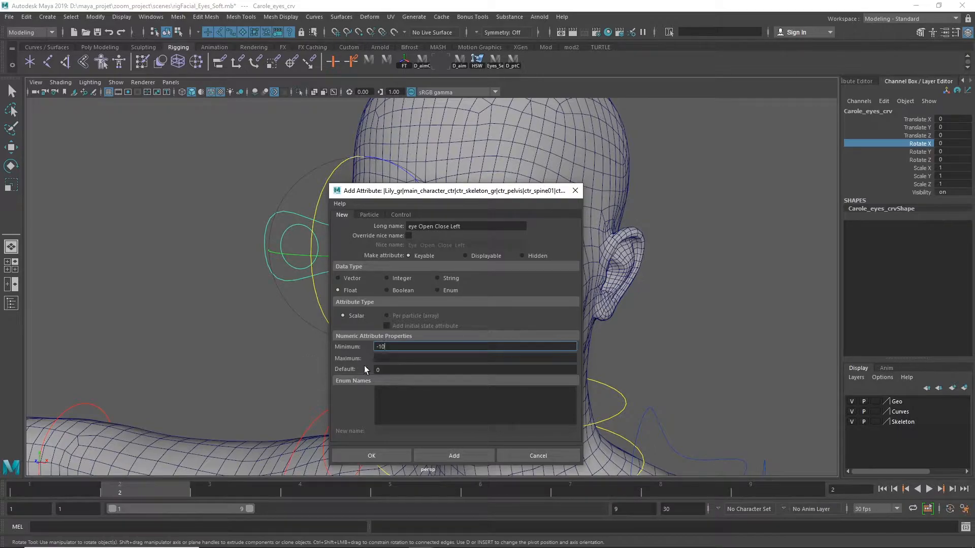
left_click(387, 359)
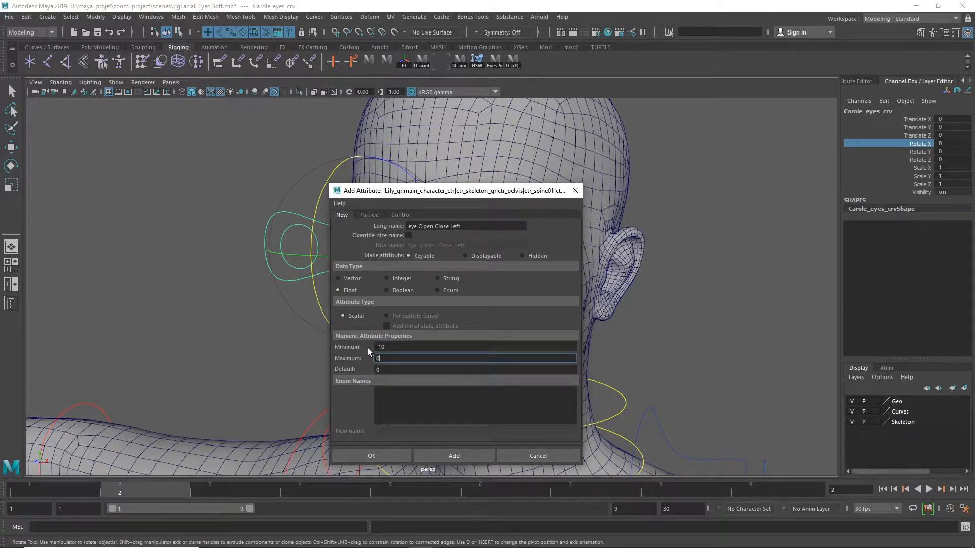
key("Tab")
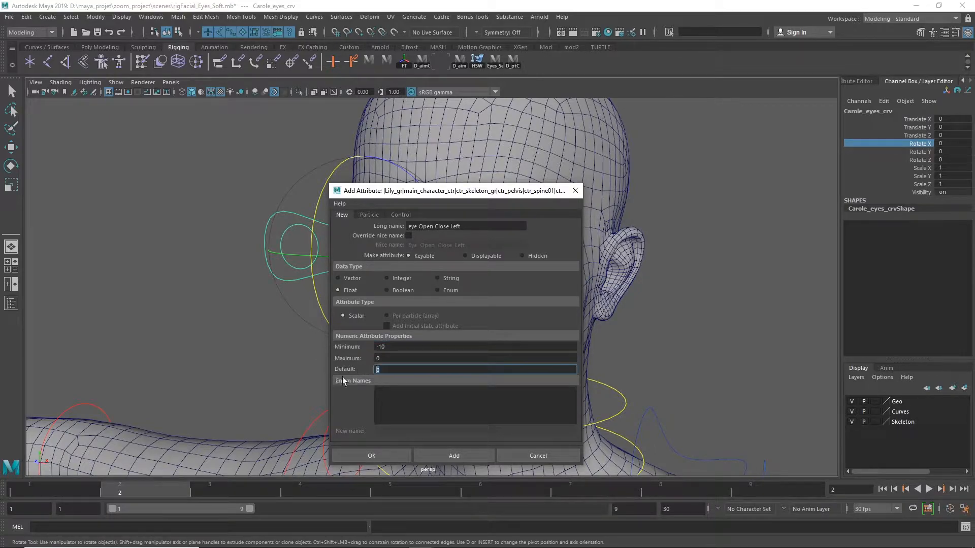
left_click(386, 370)
key("shift+Tab")
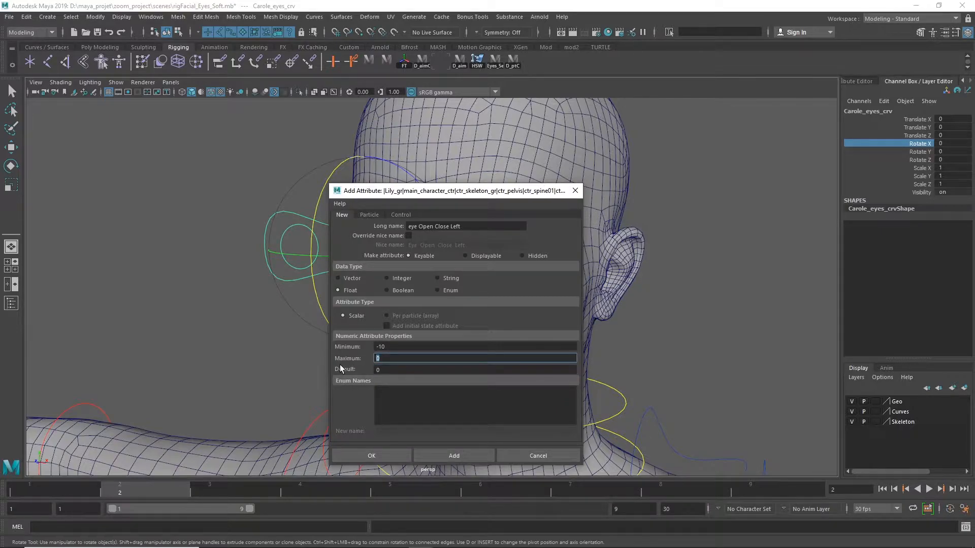
type("10")
left_click(454, 456)
Step: Add a second attribute named "eye Open Close Right" with minimum -10 and maximum 10, and close the attribute dialog
left_click(438, 228)
type("eye Open Close Left")
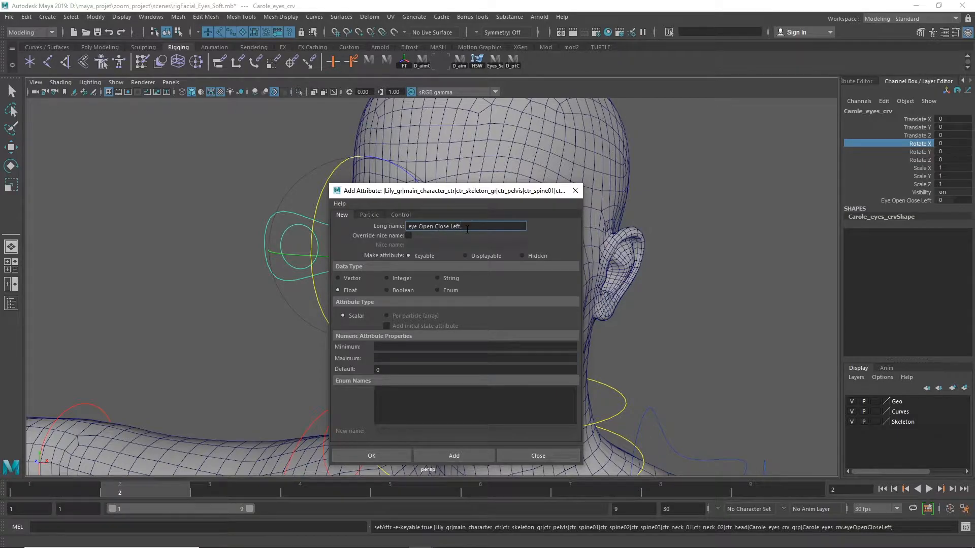
key("BackSpace")
key("BackSpace")
type("Right")
left_click(394, 347)
left_click(388, 355)
type("10")
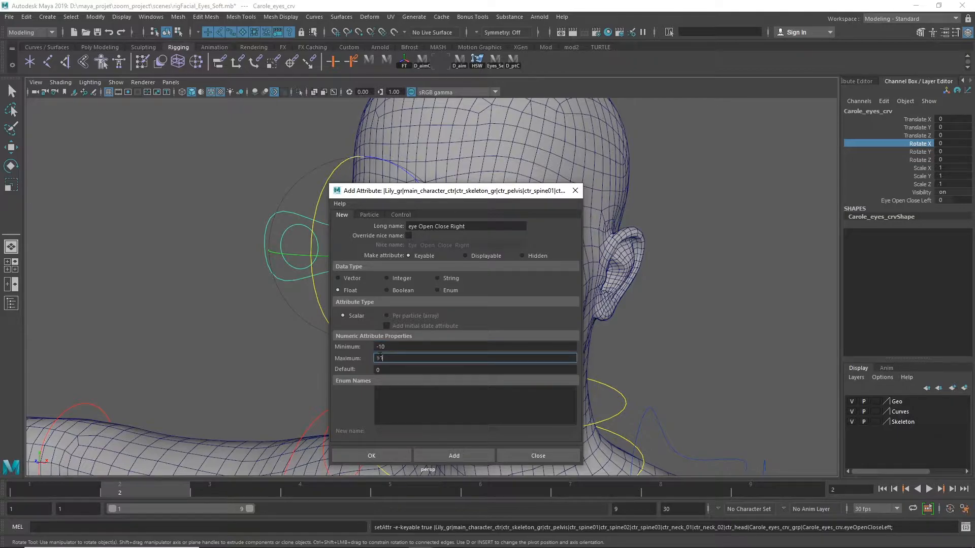
left_click(476, 456)
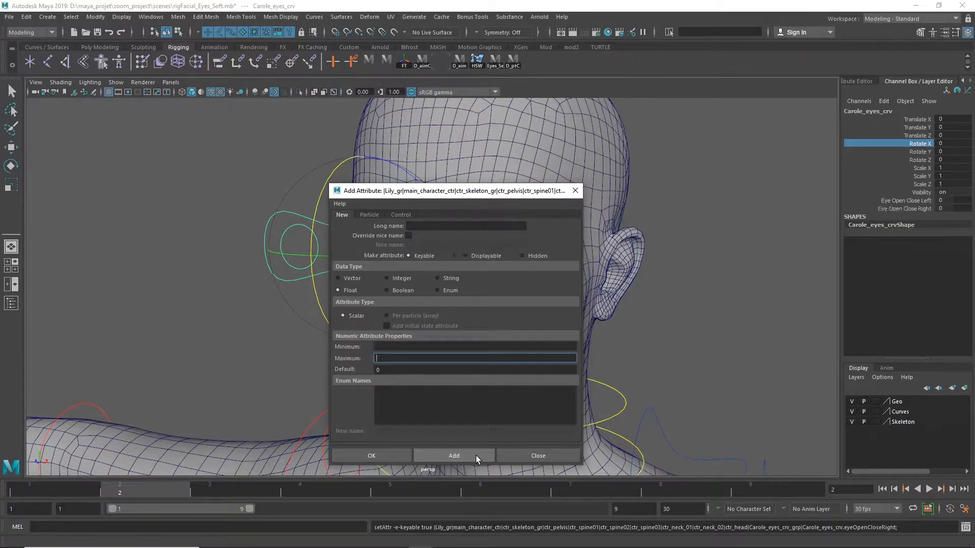
left_click(579, 193)
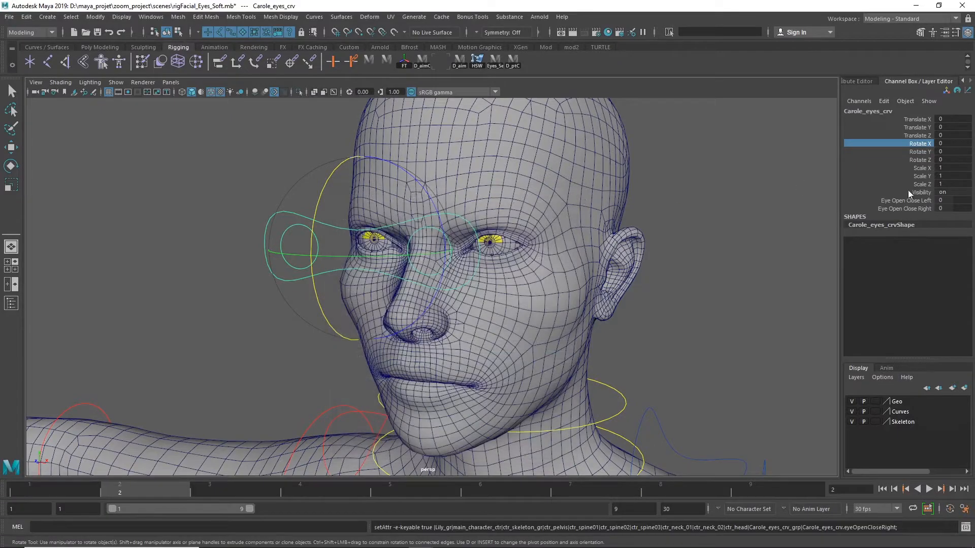
Step: Test the Eye Open Close Left and Right attributes by changing their values together, and reset both to 0
left_click_drag(909, 201, 908, 209)
middle_click_drag(820, 222, 717, 214)
left_click_drag(948, 198, 950, 208)
type("0")
key("Return")
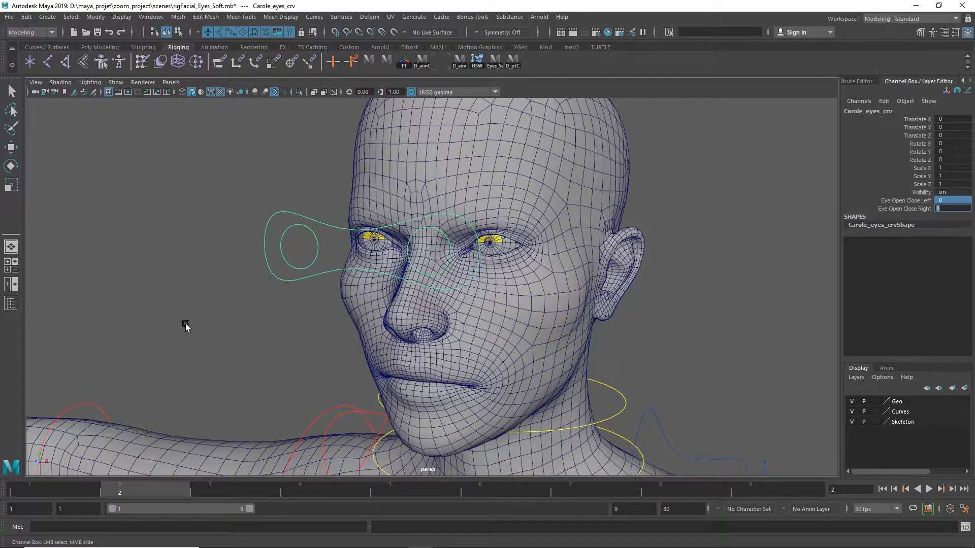
Step: Move the eyes control curve downward to test the eye rig, and undo the move
key("w")
middle_click_drag(328, 281, 459, 308)
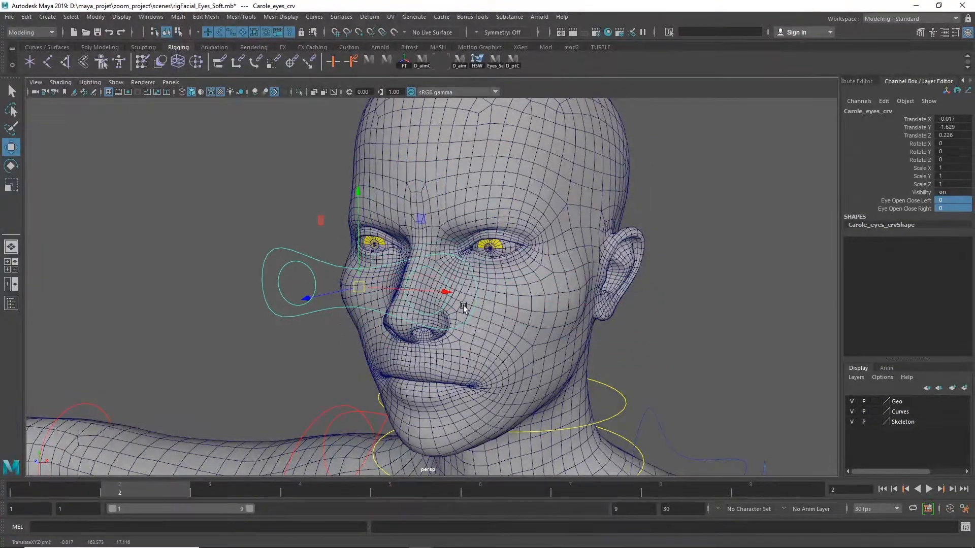
key("ctrl+z")
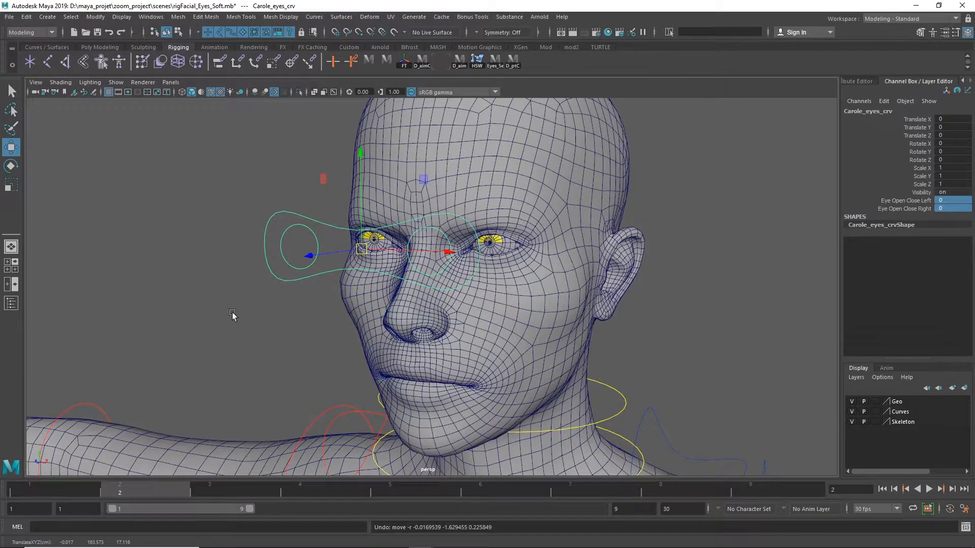
Step: Open the Outliner and reveal the left eye's end joint aimEye_l_jend within the Lily_gr skeleton hierarchy
left_click(11, 303)
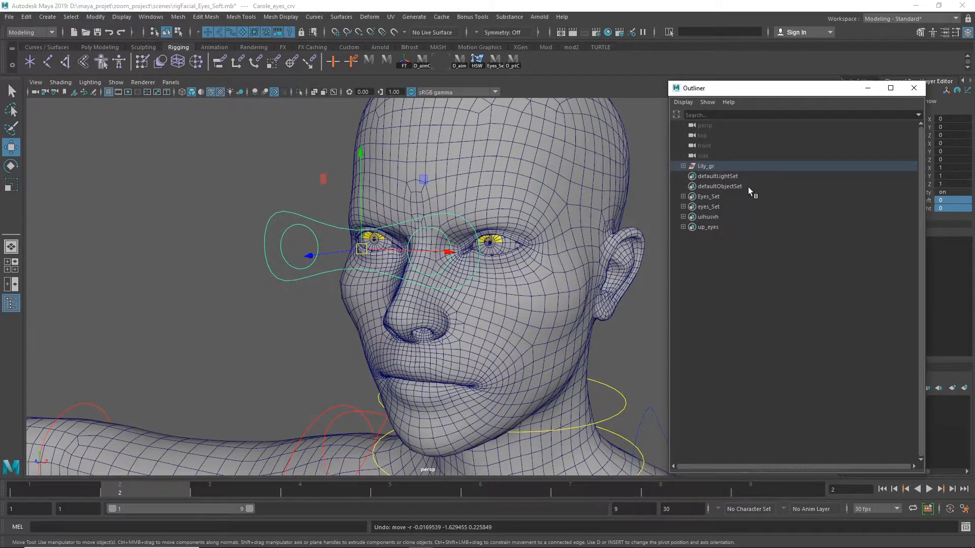
left_click(684, 166)
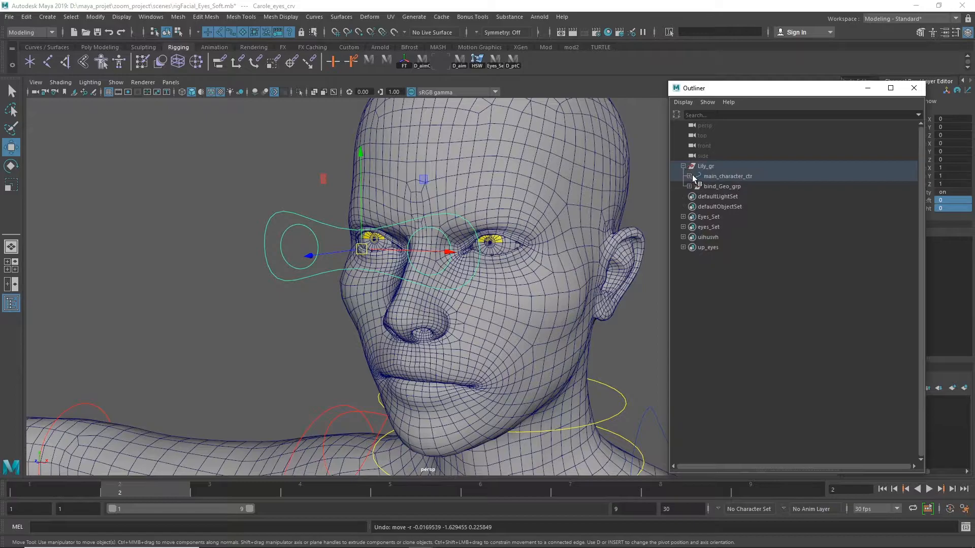
left_click(689, 177)
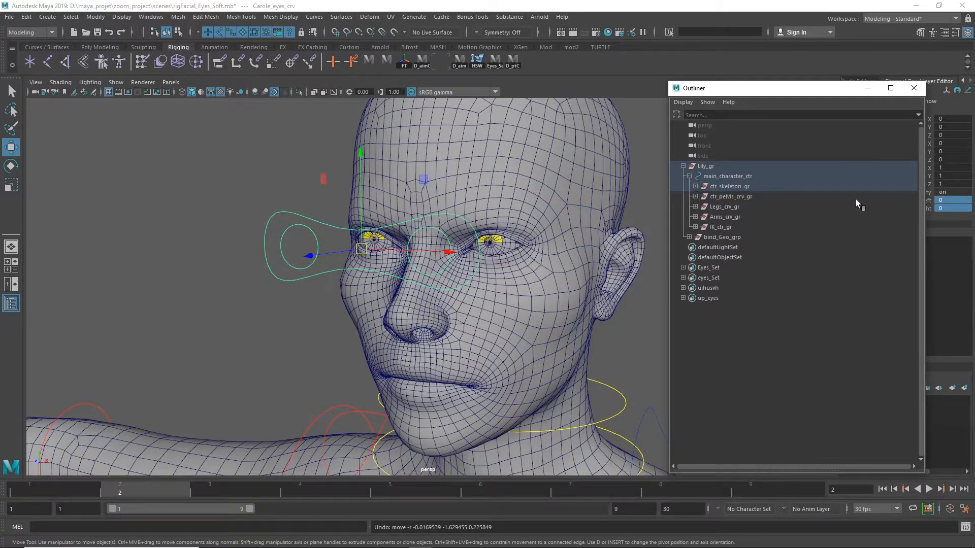
middle_click_drag(698, 191, 696, 186)
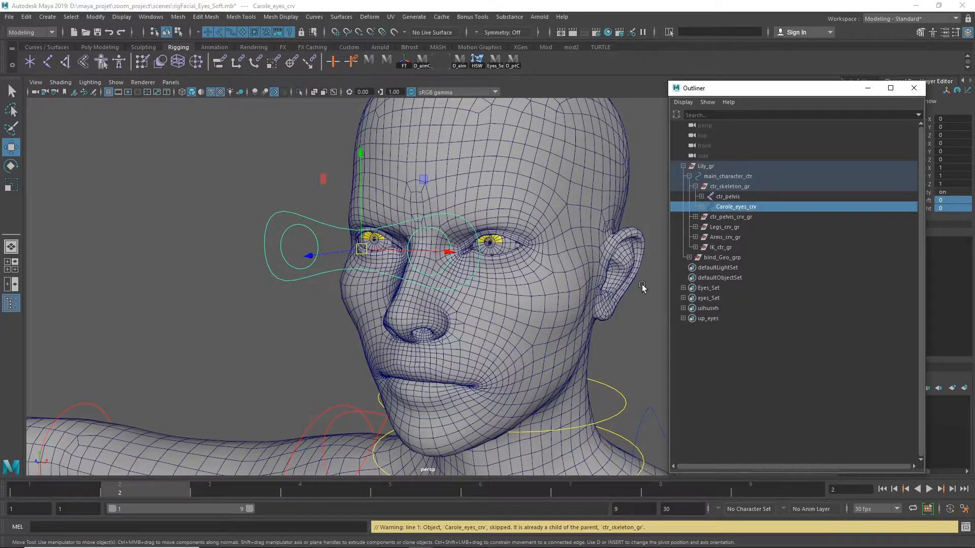
left_click(730, 195)
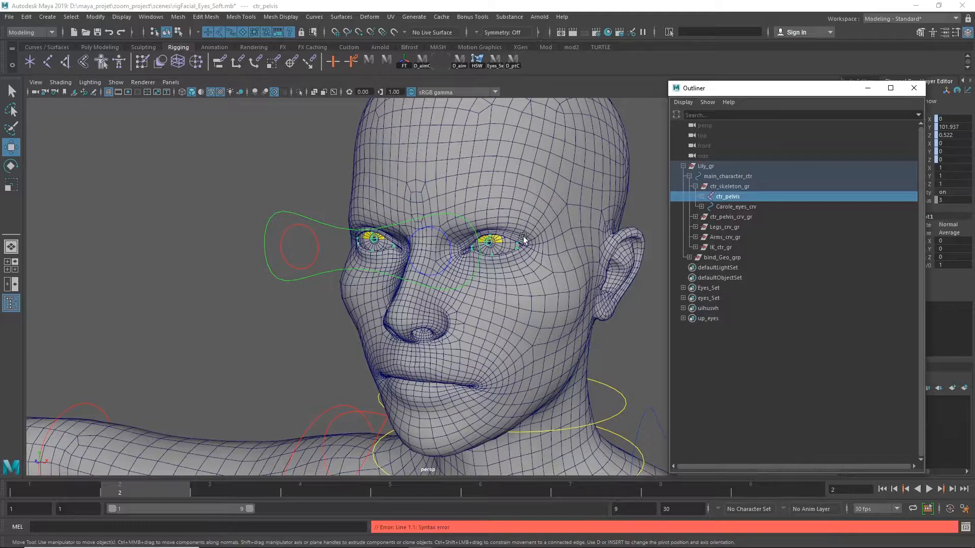
left_click(489, 242)
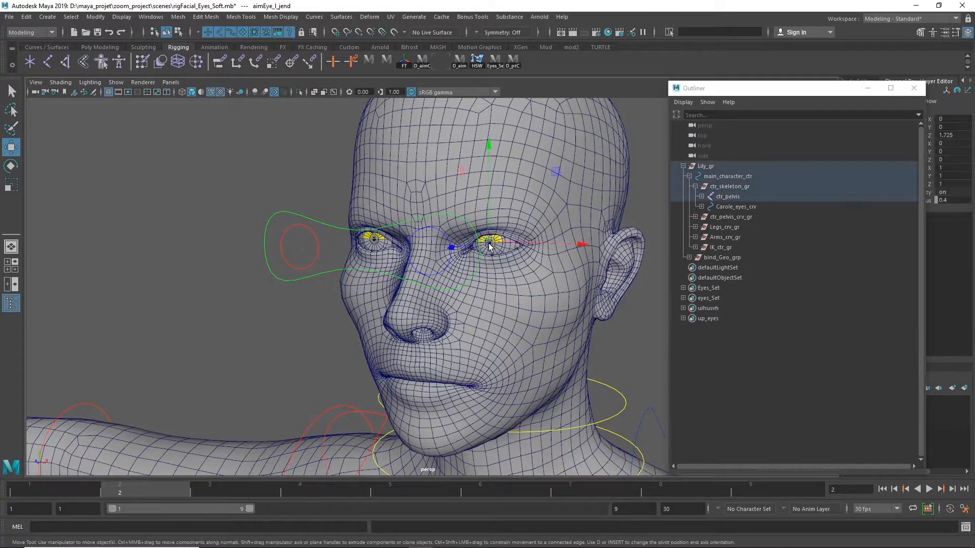
key("f")
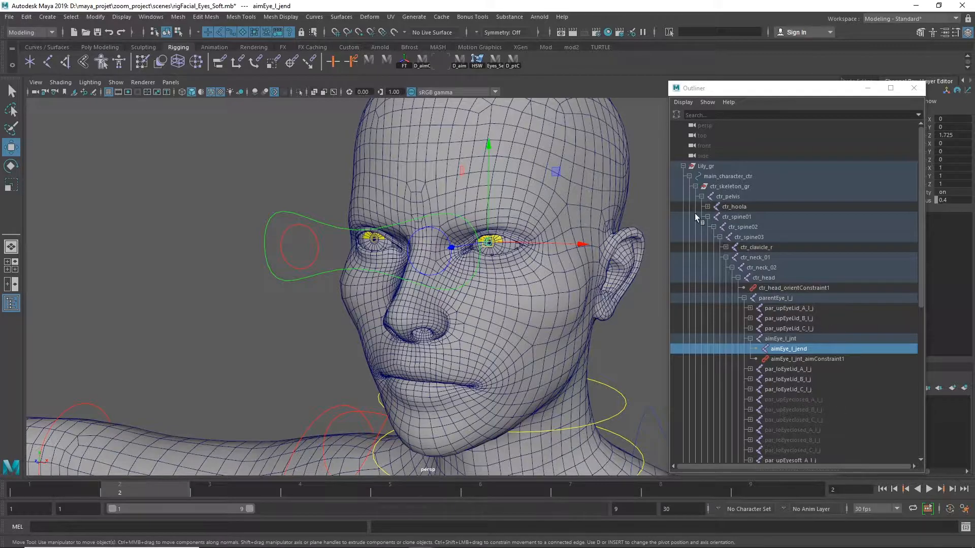
Step: Expand the left upper eyelid joints par_upEyeLid_A_l_j, B and C to expose their orient constraints, and collapse aimEye_l_jnt
left_click_drag(724, 89, 680, 84)
left_click(741, 304)
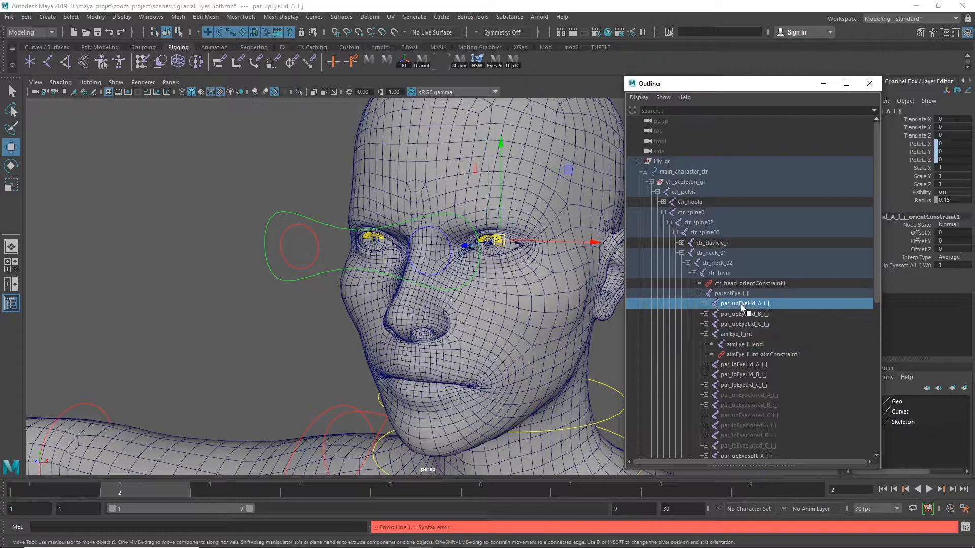
left_click(707, 305)
left_click_drag(683, 87, 673, 83)
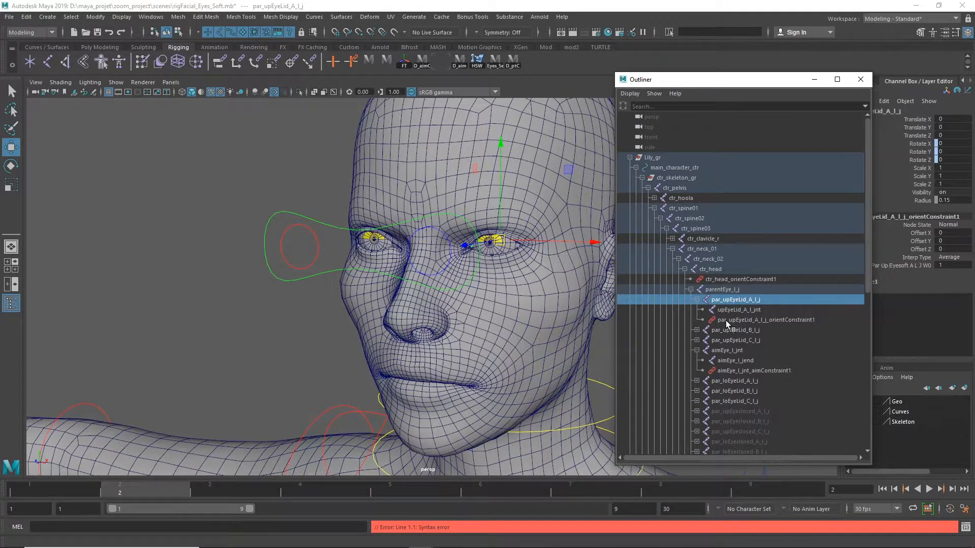
left_click(696, 330)
left_click(697, 361)
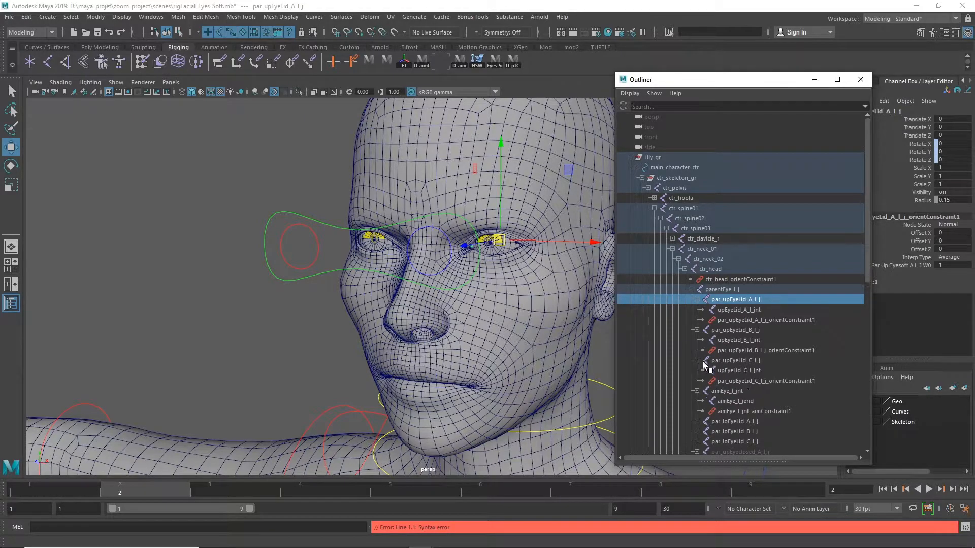
left_click(730, 411)
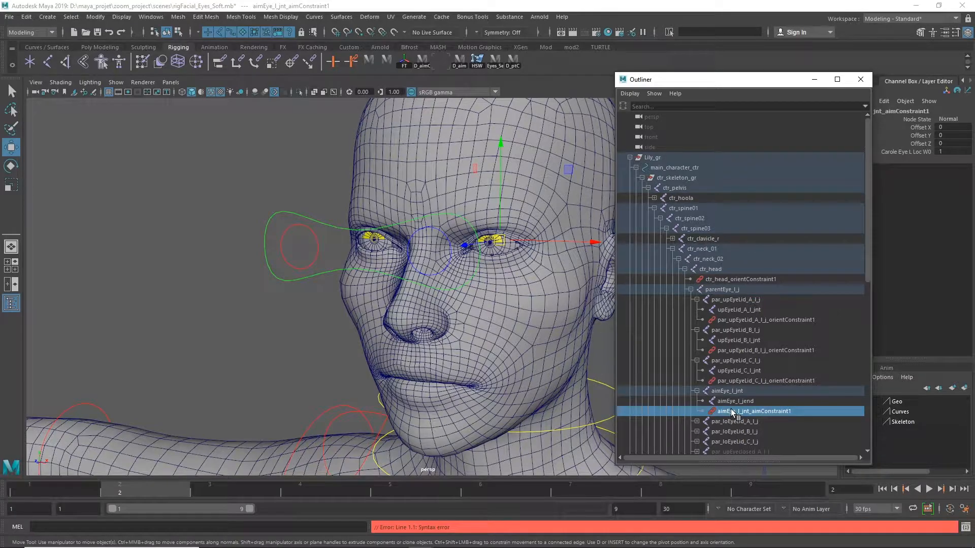
left_click(697, 391)
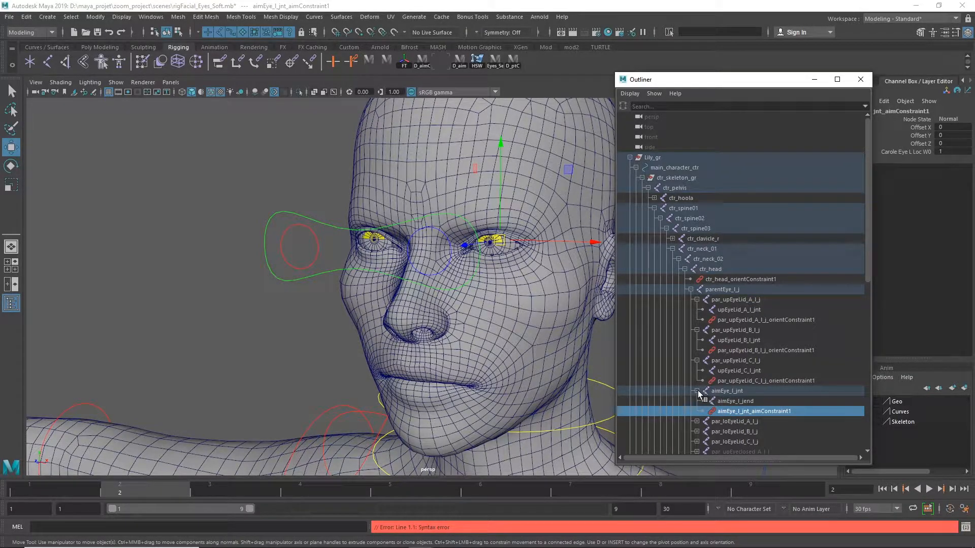
Step: Delete the orient constraints under the left upper eyelid joints par_upEyeLid_A_l_j, B and C
left_click(725, 381)
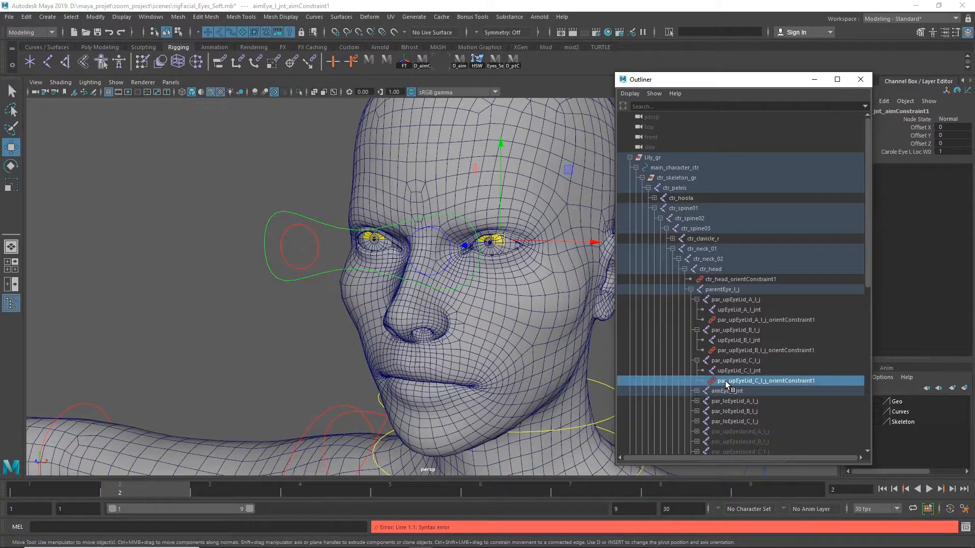
left_click(729, 321)
key("Delete")
left_click(746, 340)
key("Delete")
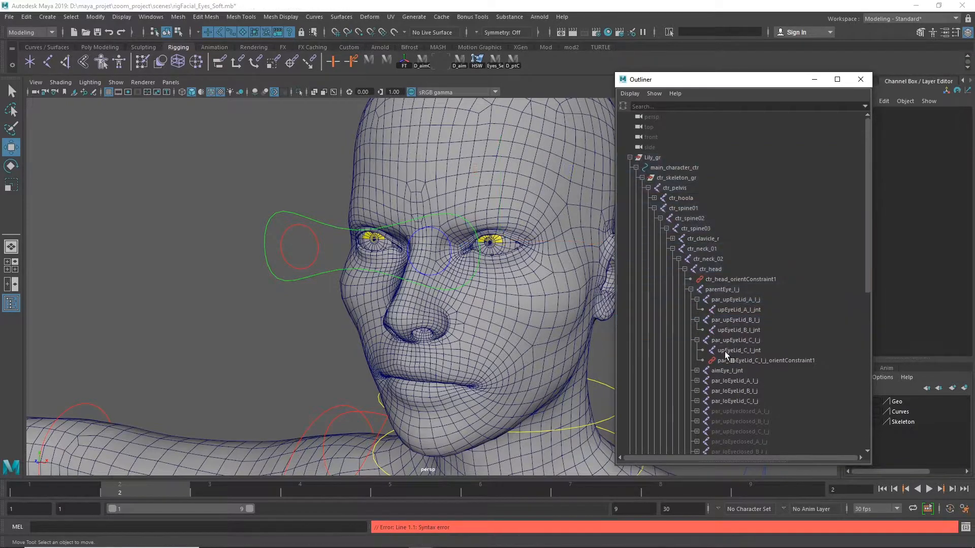
left_click(726, 360)
key("Delete")
Step: Delete the orient constraints under the left lower eyelid joints par_loEyeLid_A_l_j, B and C
left_click(699, 371)
left_click(697, 371)
left_click(734, 390)
key("Delete")
left_click(697, 391)
left_click(728, 411)
key("Delete")
Step: Expand parentEye_r_j and delete the orient constraints under the right upper eyelid joints par_upEyeLid_A_r_j, B and C
left_click_drag(867, 282, 867, 369)
scroll(865, 365, "down", 2)
left_click(691, 299)
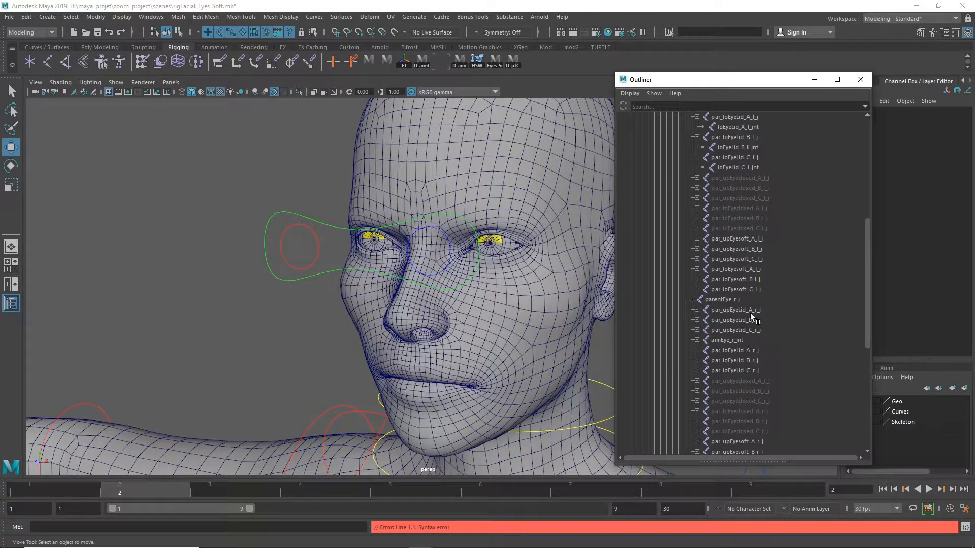
left_click(696, 309)
left_click(697, 330)
left_click(697, 350)
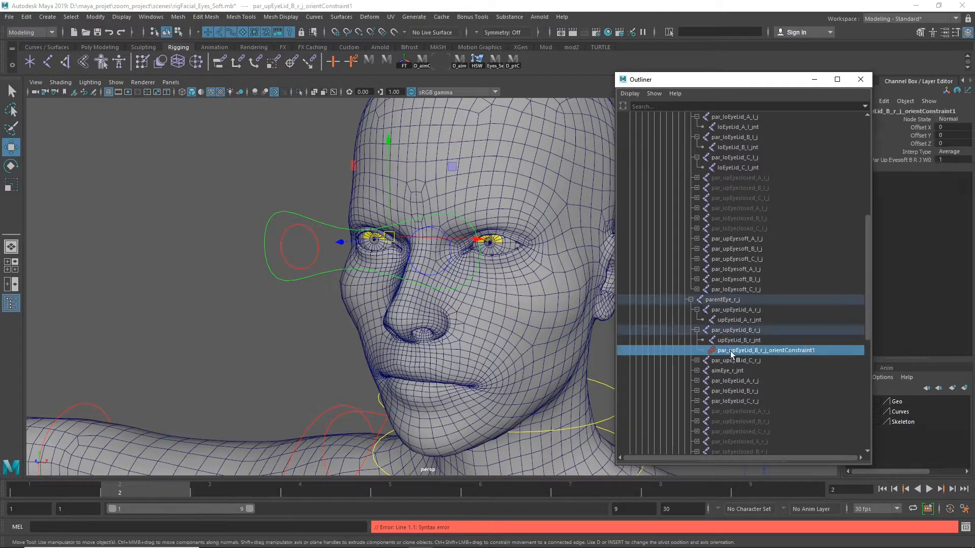
left_click(727, 381)
Step: Delete the orient constraints under the right lower eyelid joints par_loEyeLid_A_r_j, B and C
left_click(697, 381)
left_click(696, 371)
left_click(742, 422)
key("Delete")
left_click(723, 423)
left_click(696, 422)
left_click(736, 442)
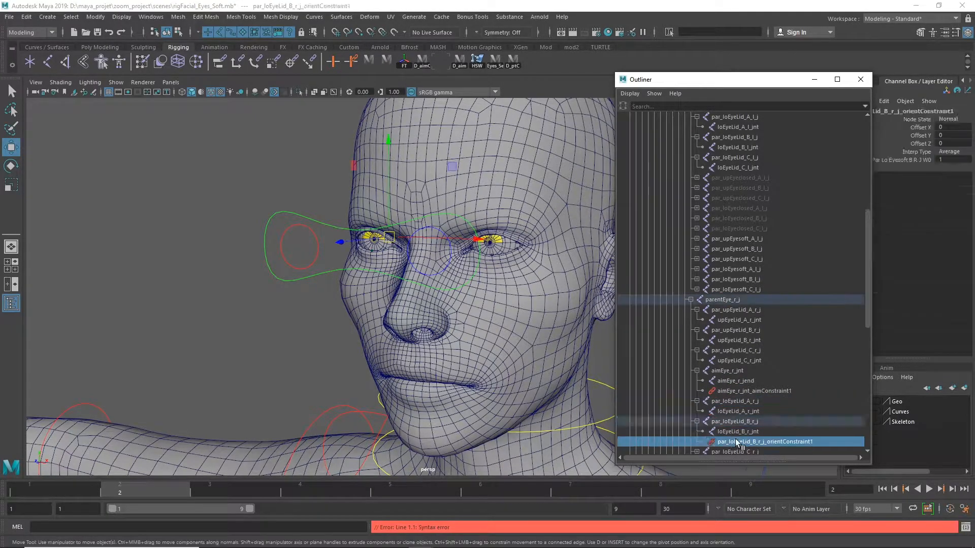
key("Delete")
left_click(738, 443)
scroll(753, 398, "down", 4)
left_click(697, 280)
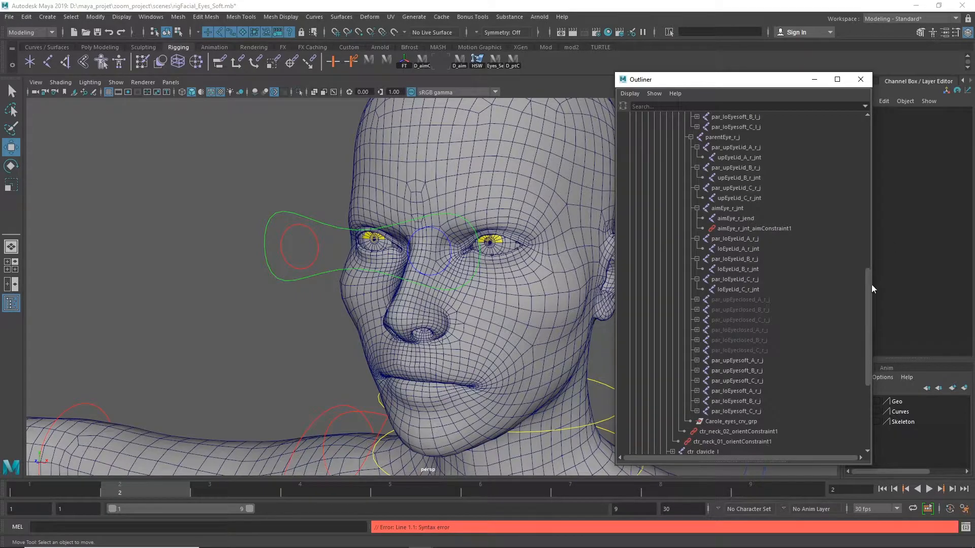
Step: Collapse the left upper eyelid joints A, B and C and the lower joint par_loEyeLid_A_l_j in the Outliner
left_click_drag(869, 276, 865, 96)
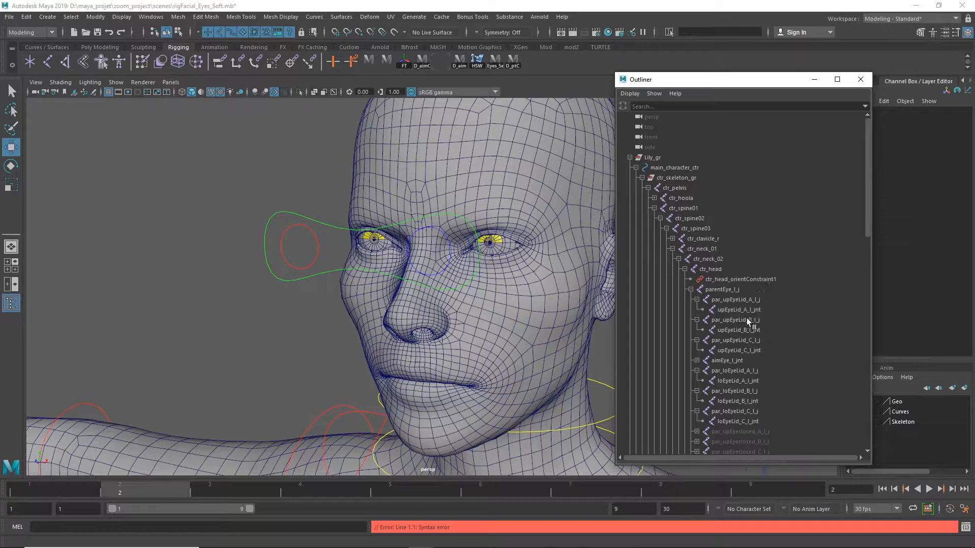
left_click(697, 320)
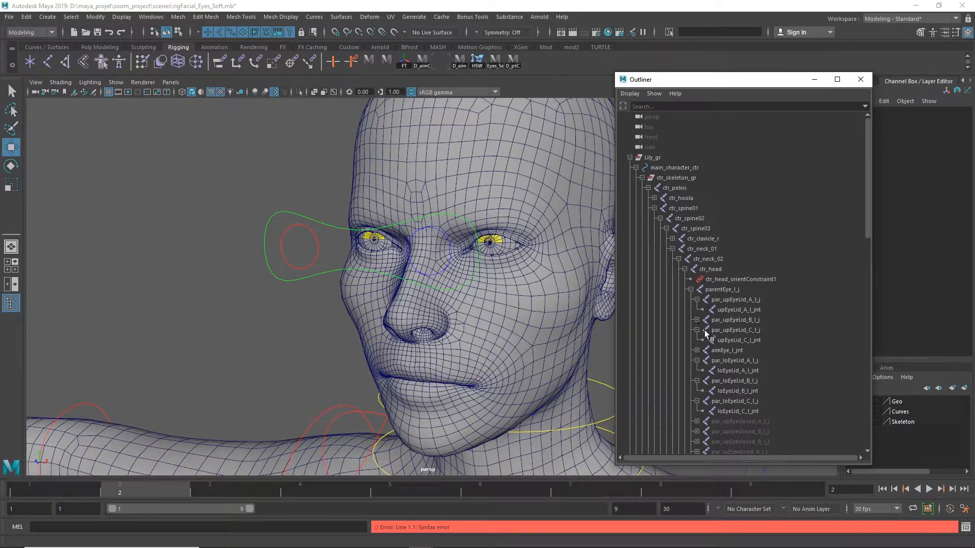
left_click(697, 330)
left_click(697, 351)
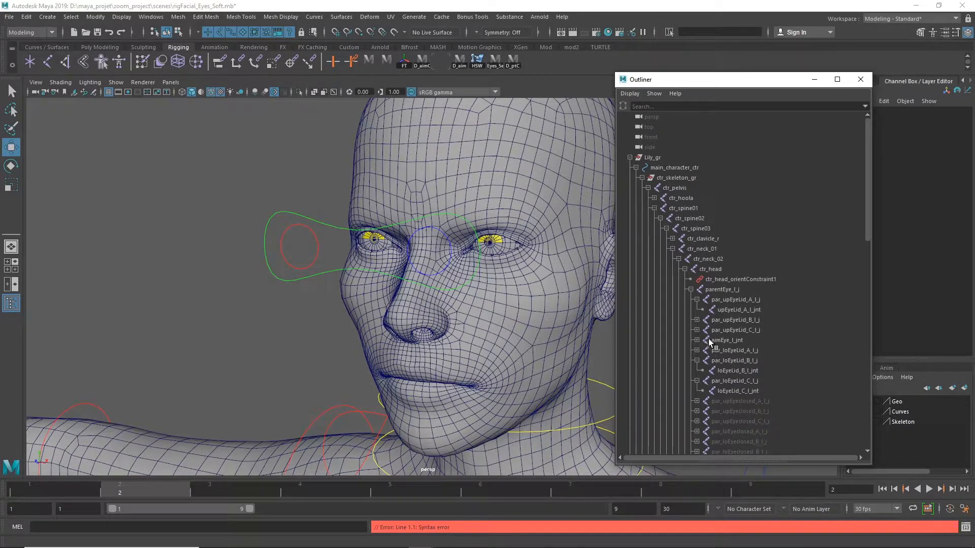
left_click(696, 299)
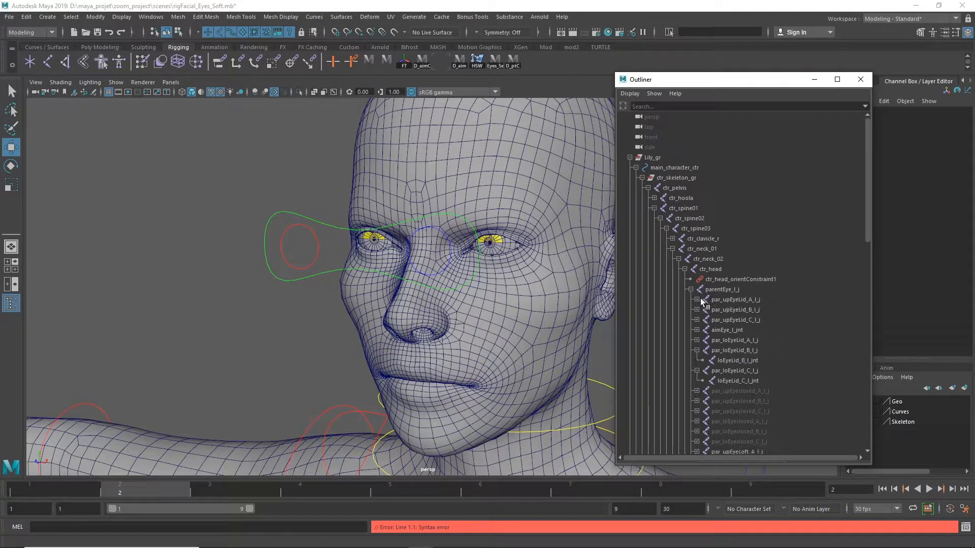
Step: Rotate the left upper eyelid joints par_upEyeLid_B_l_j, A and C around X to raise the lid, with C at about -8°
left_click(740, 311)
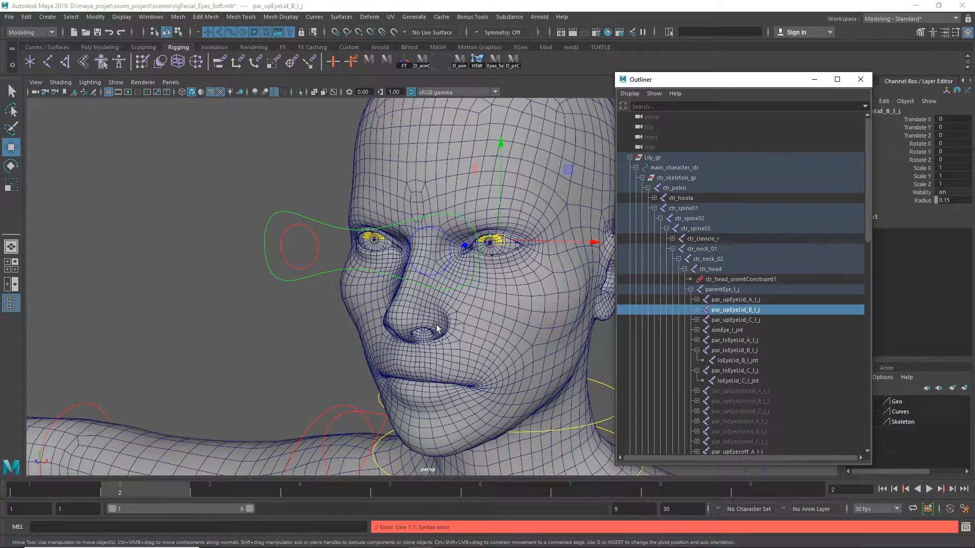
key("f")
middle_click_drag(485, 303, 303, 368, "alt")
right_click_drag(345, 359, 475, 365, "alt")
left_click_drag(475, 366, 450, 365, "alt")
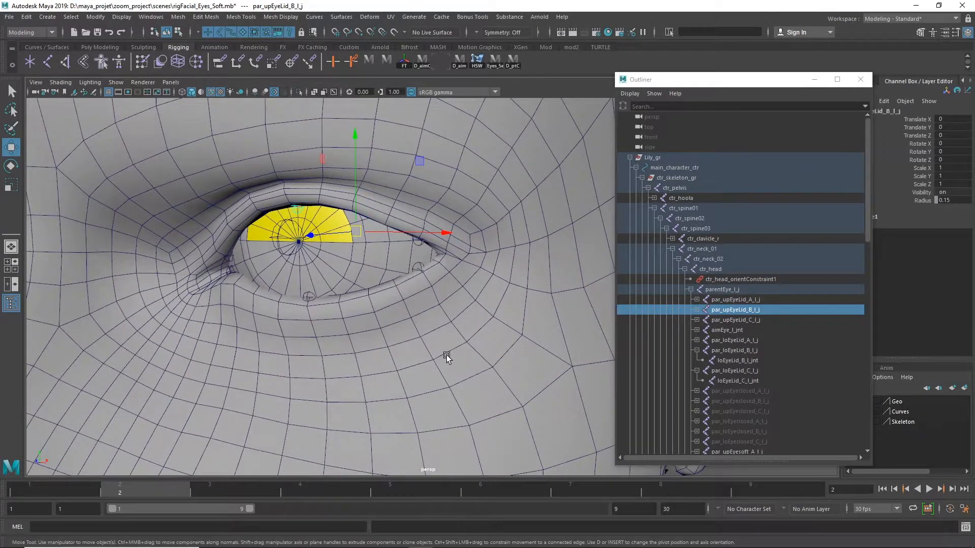
key("e")
left_click_drag(335, 194, 327, 177)
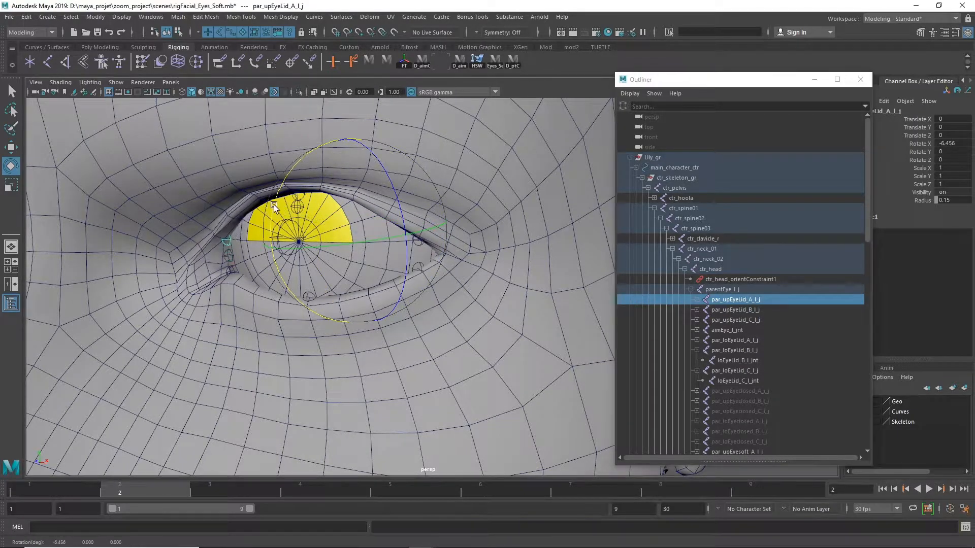
left_click(731, 320)
left_click_drag(393, 193, 327, 177)
Step: Lower the left lower eyelid by rotating its parent joints around X, B about 10° and C about 7.8°, and collapse them
left_click(735, 351)
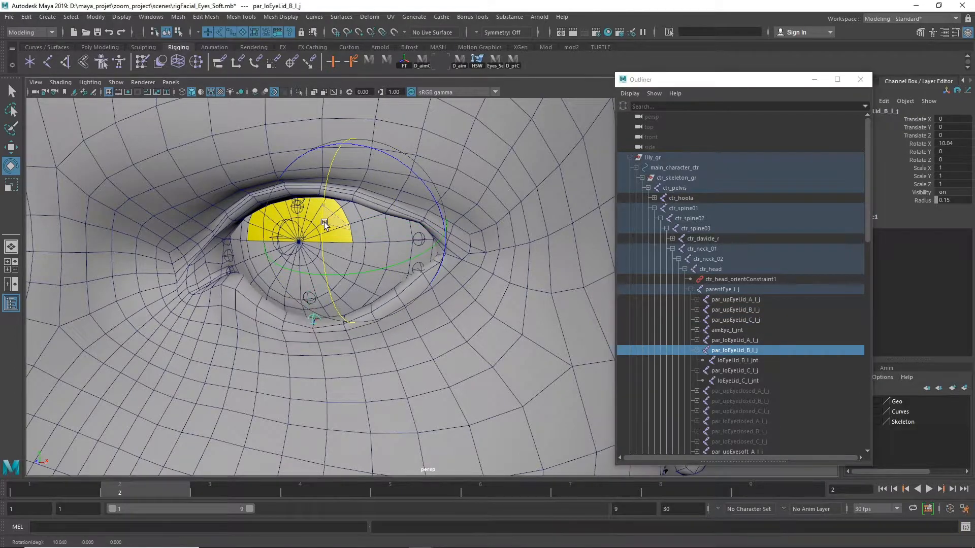
left_click(697, 351)
left_click(697, 360)
left_click(735, 361)
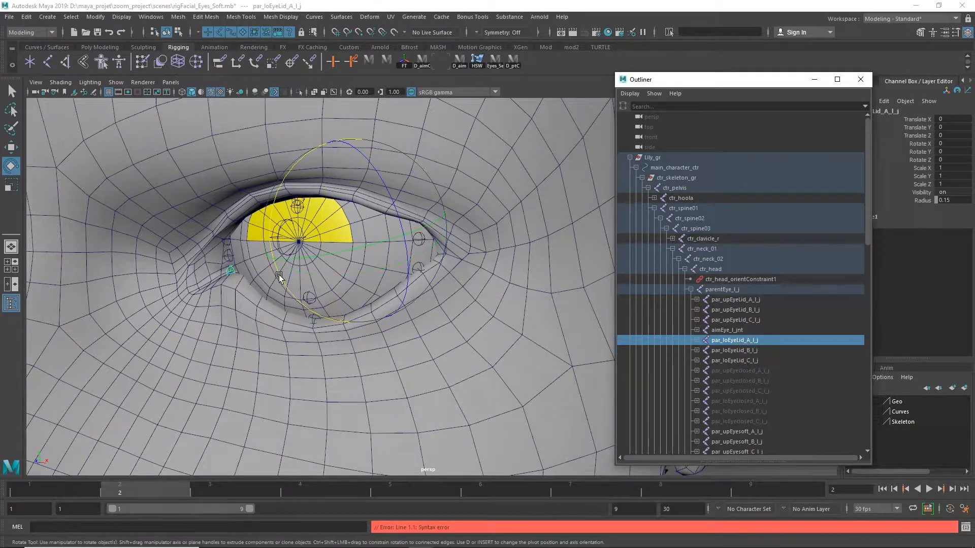
left_click_drag(395, 219, 398, 226)
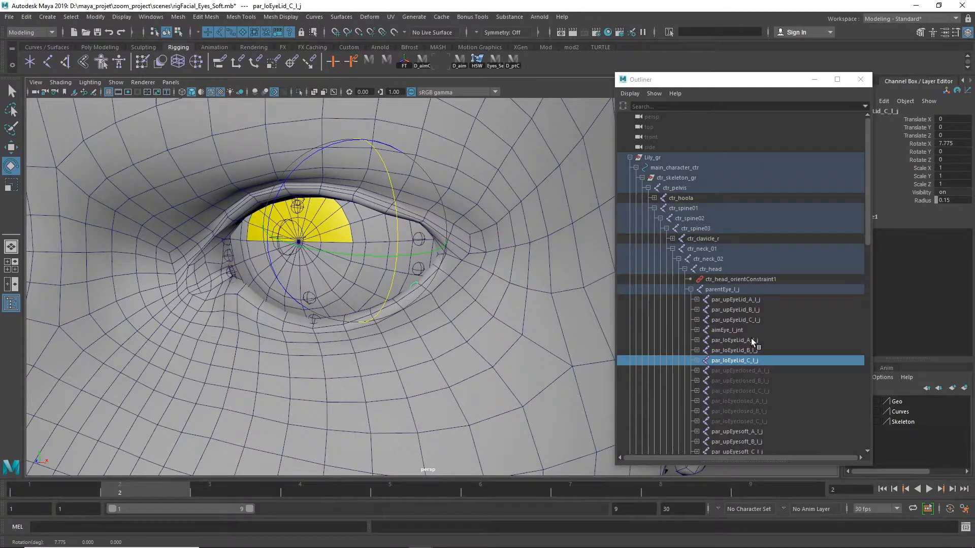
Step: Select the left eye's six parent joints, par_upEyeLid_A_l_j to C and par_loEyeLid_A_l_j to C, together
left_click(760, 300)
left_click(756, 309, "ctrl")
left_click(754, 319, "ctrl")
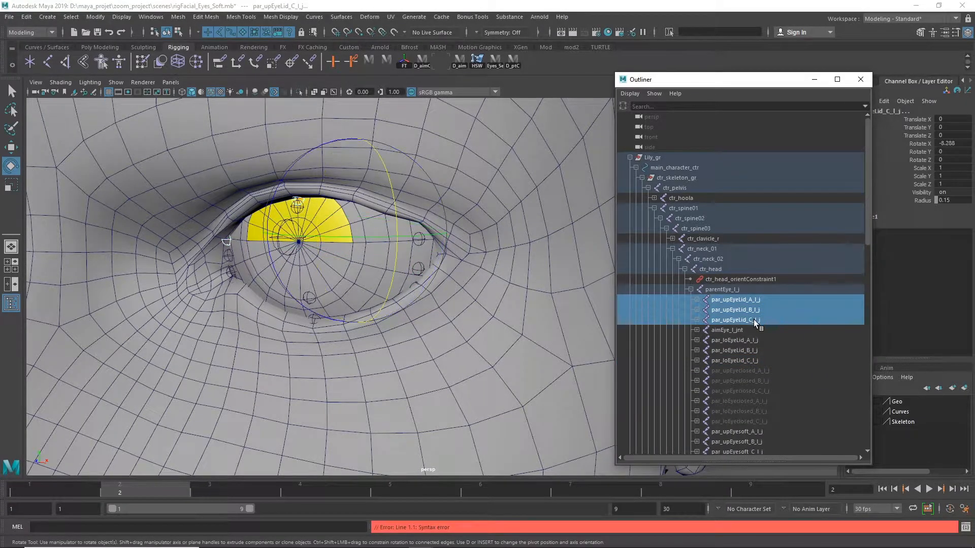
left_click(752, 340, "ctrl")
left_click(754, 350, "ctrl")
left_click(750, 360, "ctrl")
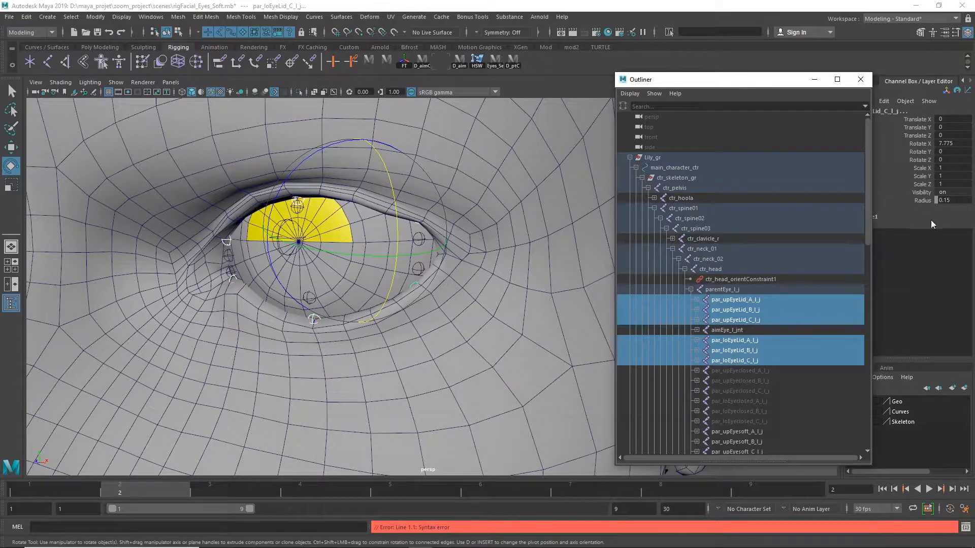
Step: Collapse the right upper eyelid joints par_upEyeLid_A_r_j, B and C under parentEye_r_j in the Outliner
left_click_drag(867, 180, 853, 256)
left_click(691, 289)
left_click(691, 289)
left_click(697, 300)
left_click(697, 310)
left_click(696, 320)
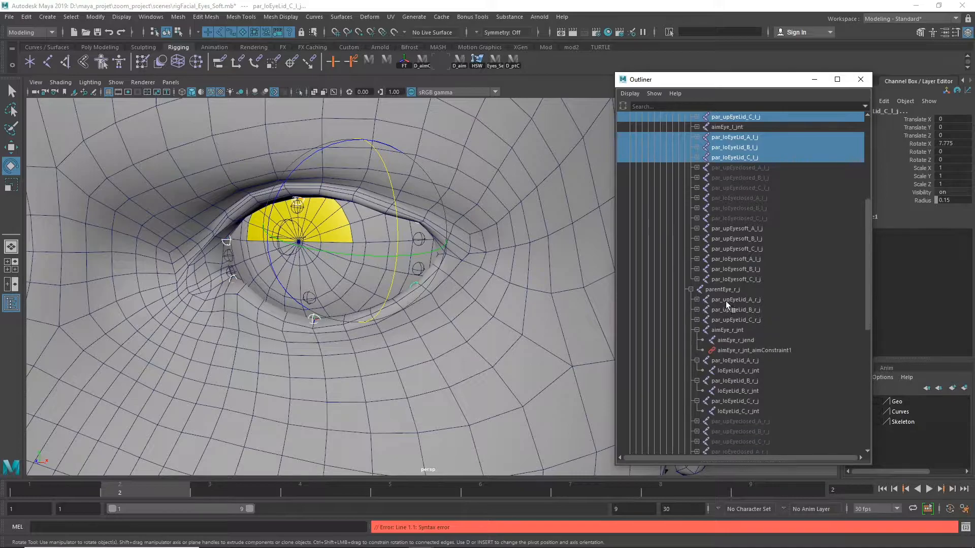
Step: Rotate the right upper eyelid joints par_upEyeLid_A_r_j, B and C around X to raise the lid, B about -3.2° and C about -3.1°
left_click(722, 300)
key("f")
key("Down")
left_click_drag(331, 254, 394, 258)
left_click(731, 300)
left_click(731, 311)
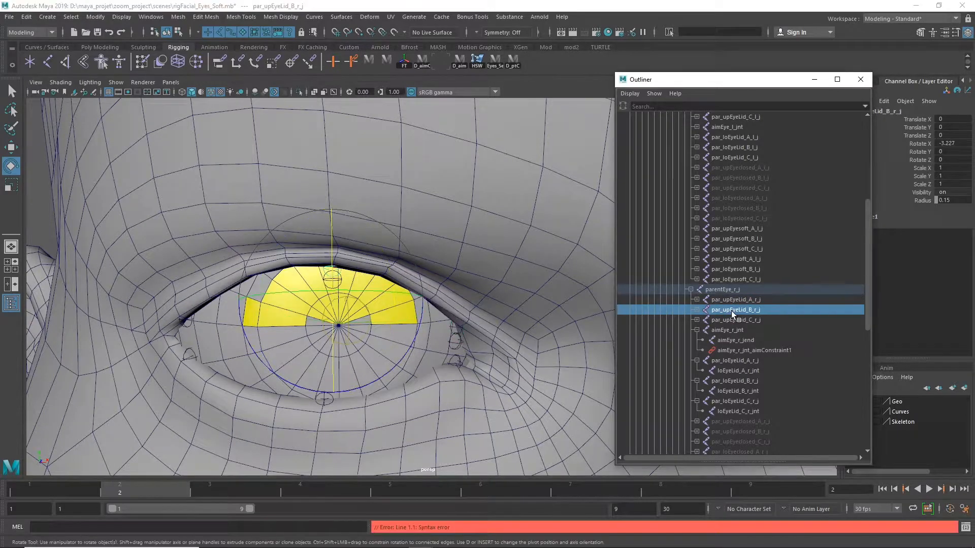
left_click(732, 320)
left_click_drag(264, 280, 266, 272)
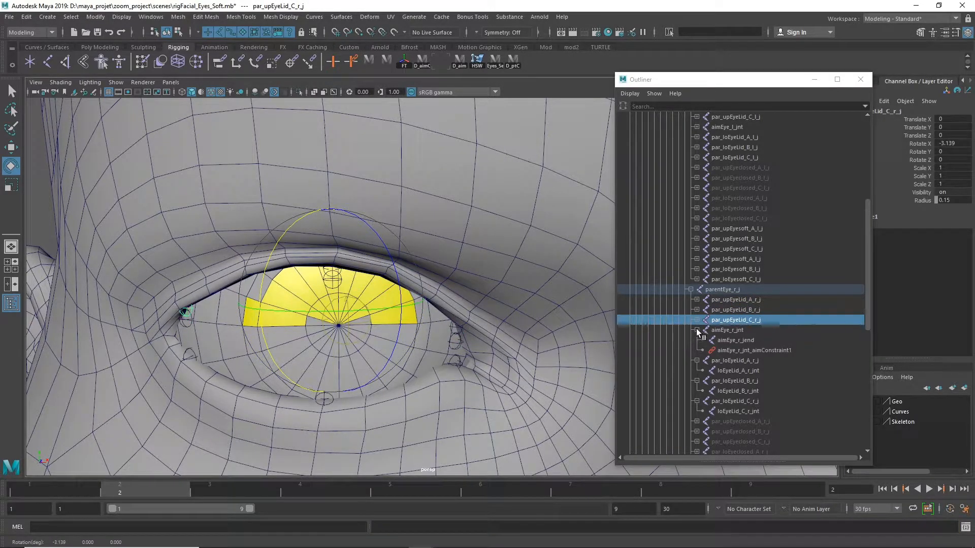
Step: Collapse aimEye_r_jnt and the first two right lower eyelid joints, and rotate par_loEyeLid_B_r_j about 8.7° around X
left_click(697, 331)
left_click(741, 341)
left_click(697, 340)
left_click(729, 350)
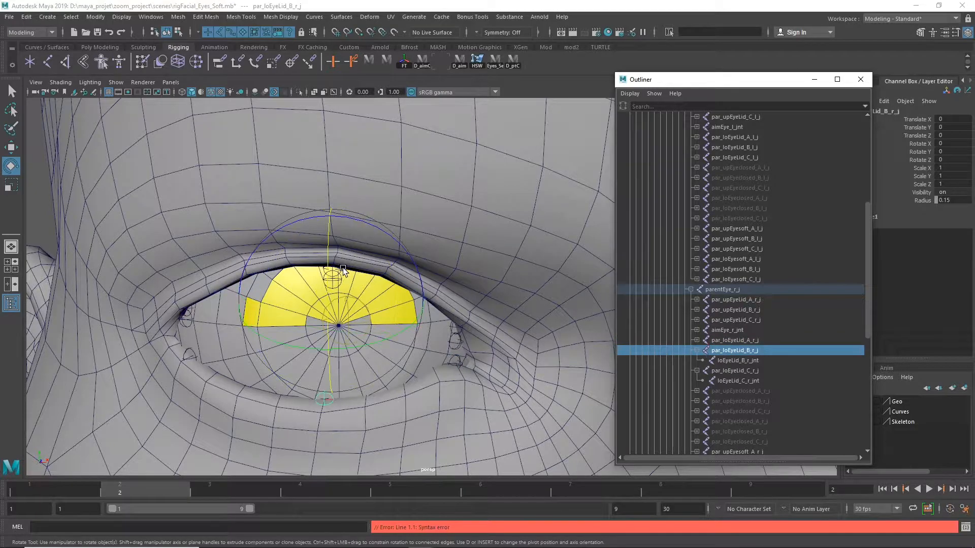
left_click_drag(333, 266, 327, 263)
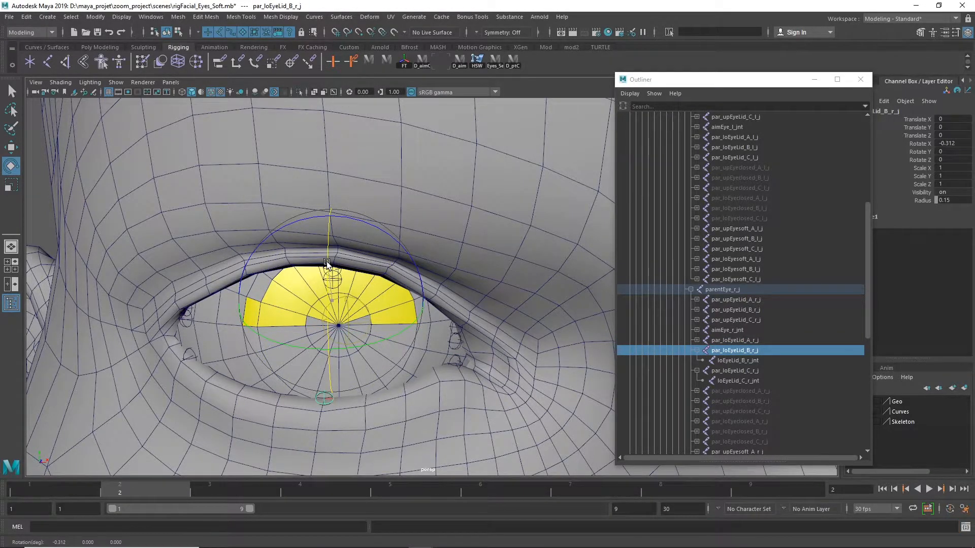
left_click_drag(326, 263, 335, 276)
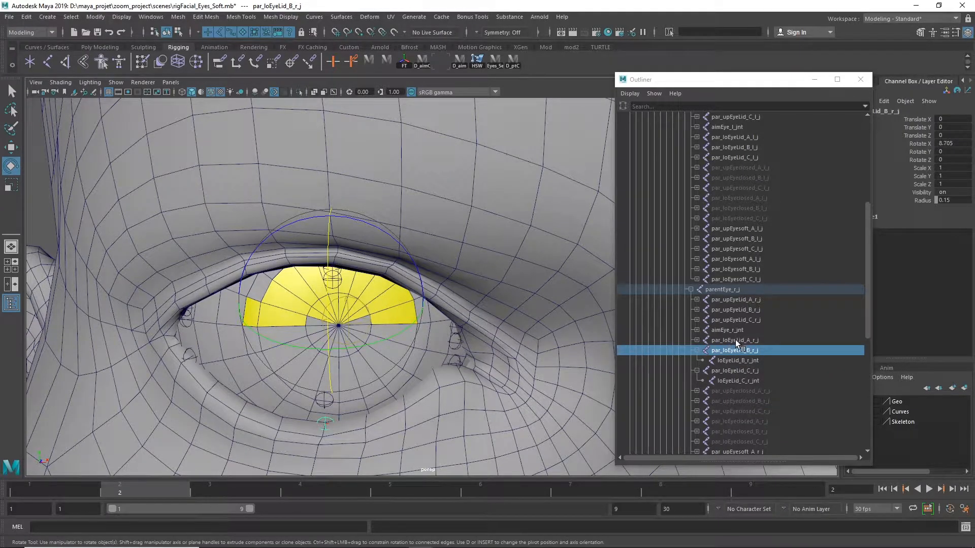
left_click(696, 350)
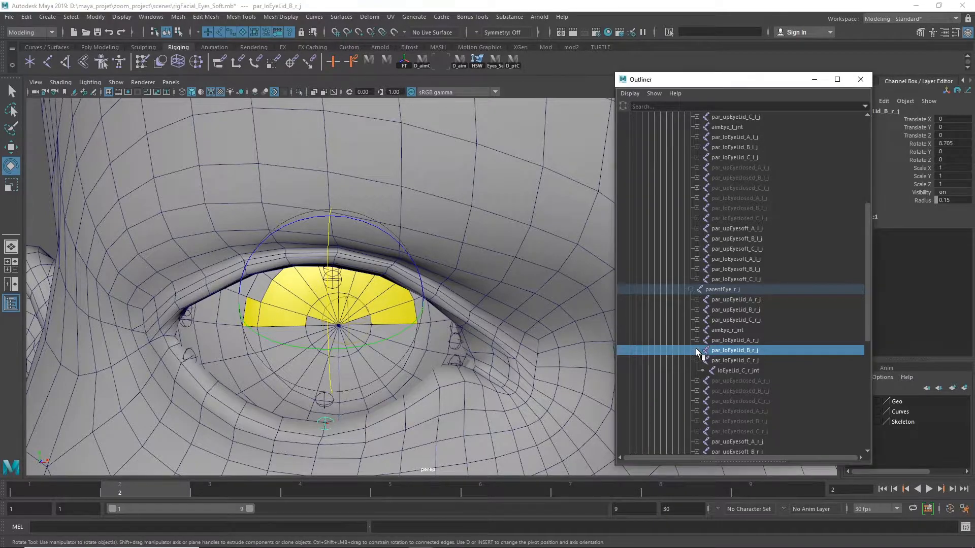
Step: Rotate par_loEyeLid_C_r_j about 5.8° and par_loEyeLid_A_r_j about 5.6° around X, collapsing joint C
left_click(742, 360)
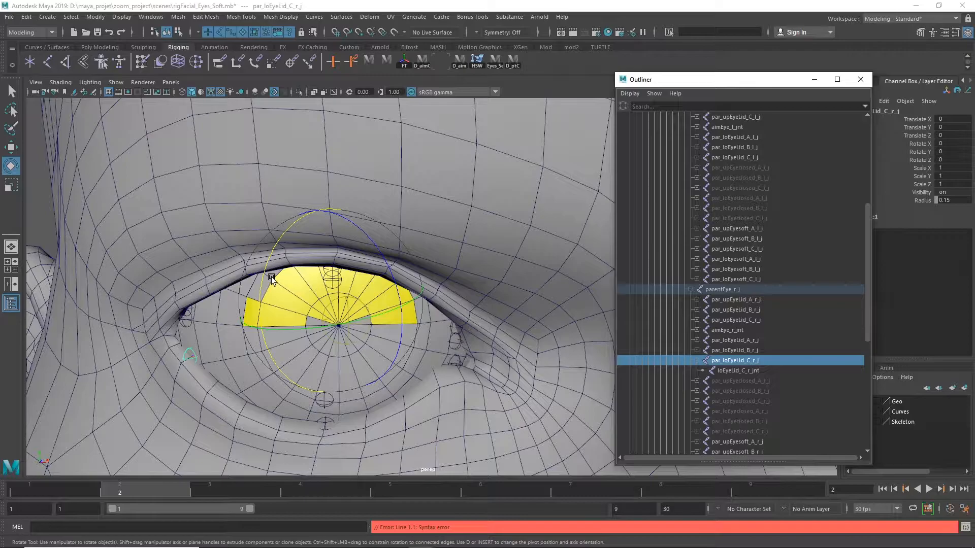
left_click_drag(265, 274, 260, 282)
left_click(697, 360)
left_click(753, 340)
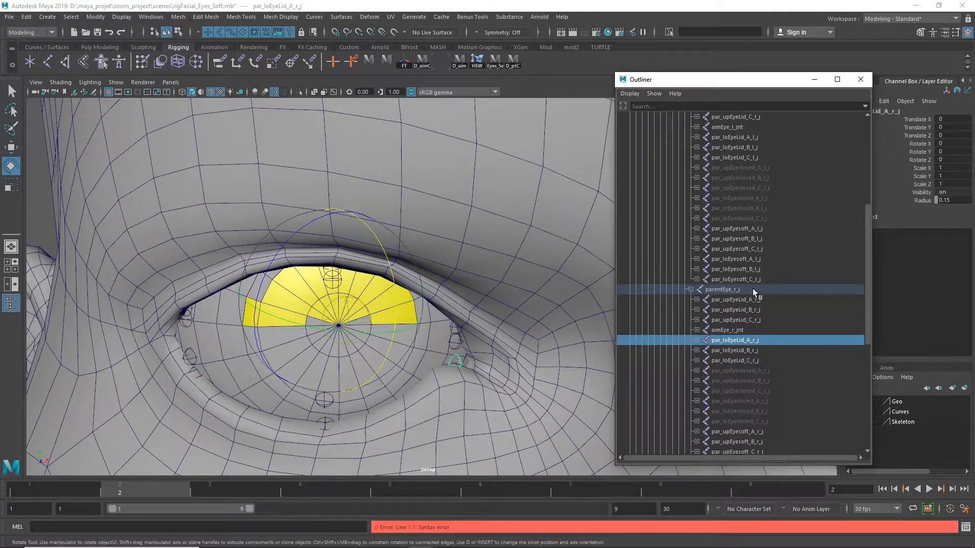
left_click_drag(396, 264, 397, 287)
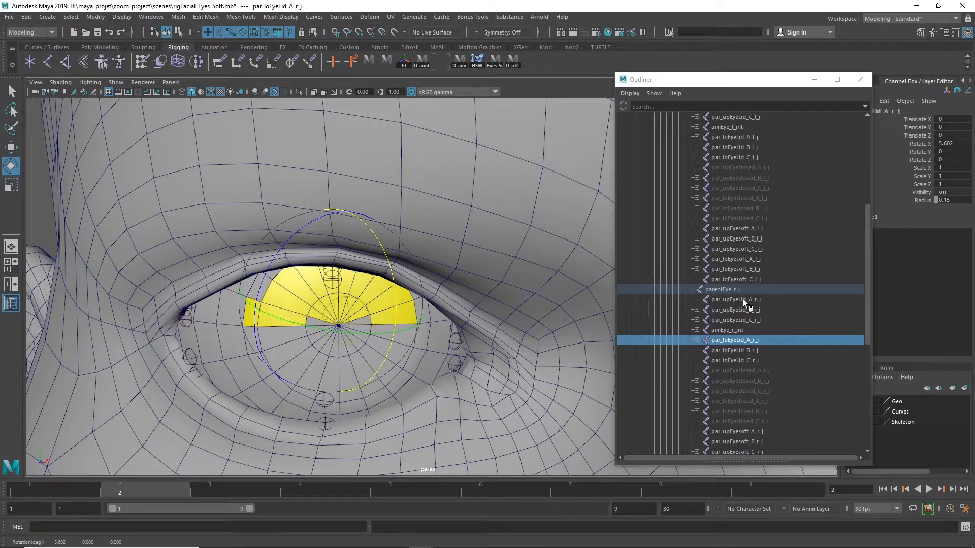
Step: Raise the right upper eyelid further by setting Rotate X to about -5.7° on A, -4.4° on B and -5.5° on C
left_click(763, 301)
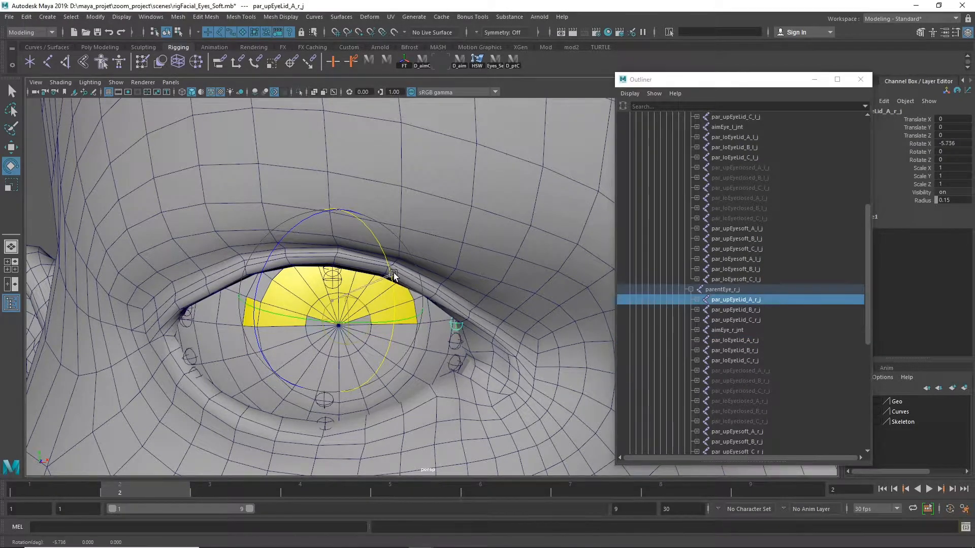
left_click(707, 308)
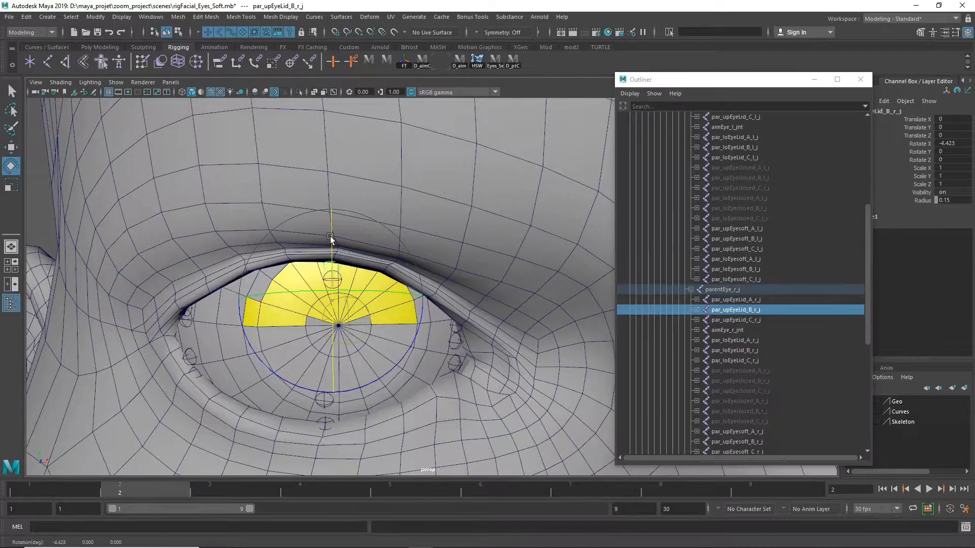
left_click(751, 320)
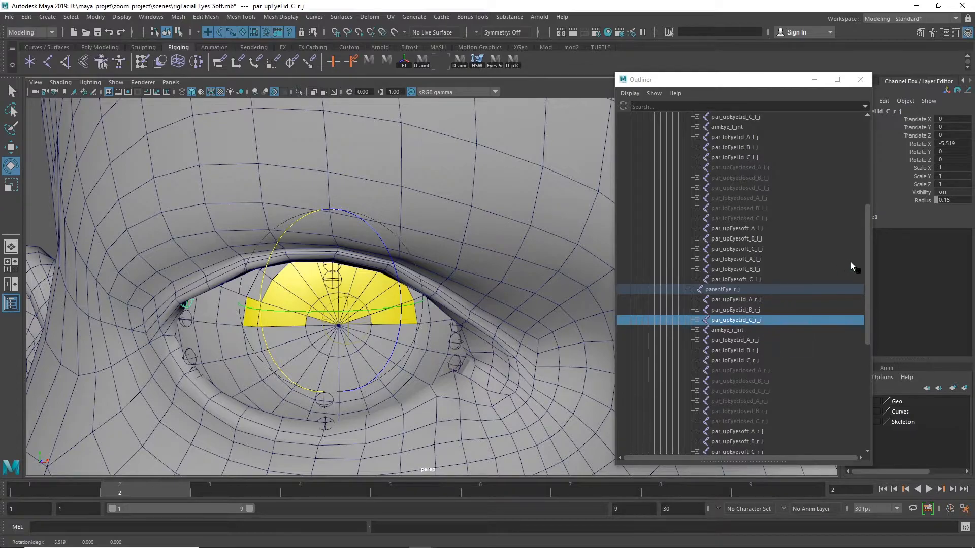
Step: Select the left eye's upper and lower eyelid parent joints A, B and C, leaving out aimEye_l_jnt
left_click_drag(867, 244, 883, 197)
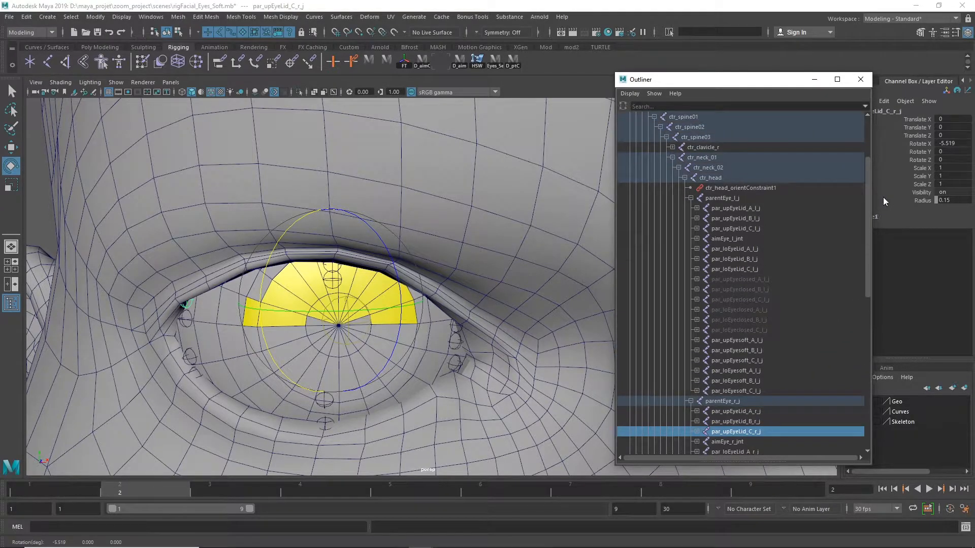
left_click(746, 209)
right_click_drag(432, 339, 94, 331, "alt")
middle_click_drag(429, 303, 270, 318, "alt")
right_click_drag(269, 318, 343, 318, "alt")
left_click(762, 217, "ctrl")
left_click(759, 228, "ctrl")
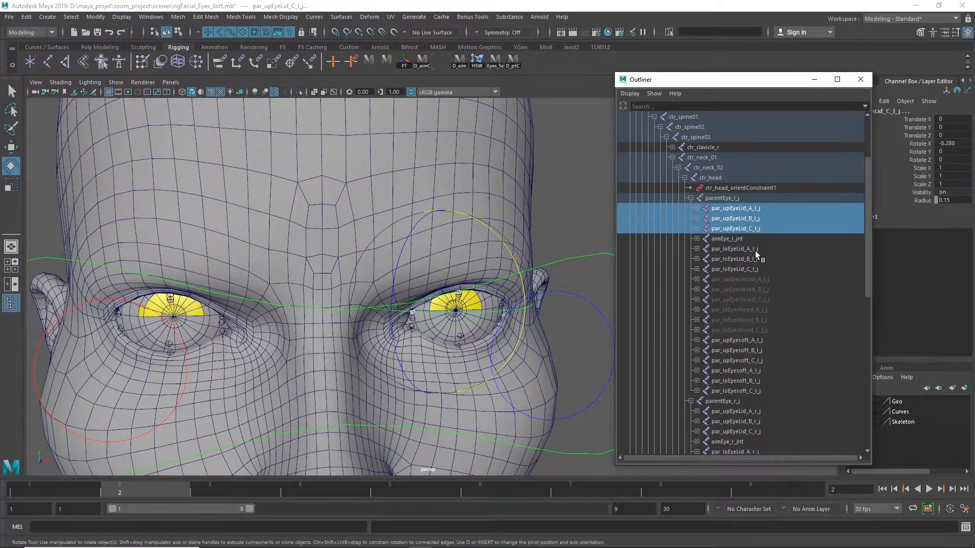
left_click(755, 250, "ctrl")
left_click(754, 259, "ctrl")
left_click(755, 269, "ctrl")
Step: Add the right eye's upper and lower eyelid parent joints A, B and C to the selection and duplicate all twelve joints
left_click_drag(867, 236, 868, 314)
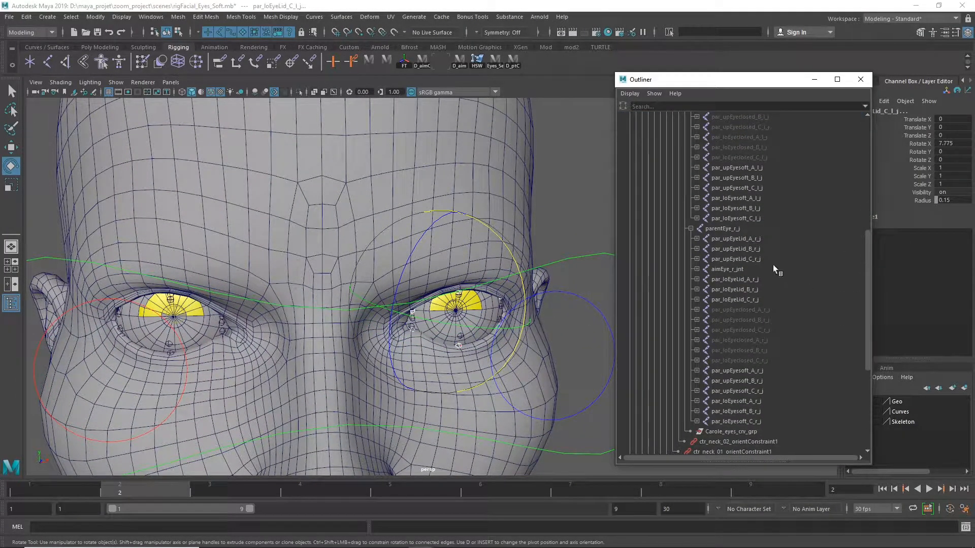
left_click(755, 238)
left_click(751, 249, "ctrl")
left_click(748, 258, "ctrl")
left_click(739, 279, "ctrl")
left_click(733, 289, "ctrl")
left_click(734, 300, "ctrl")
left_click_drag(868, 264, 868, 213)
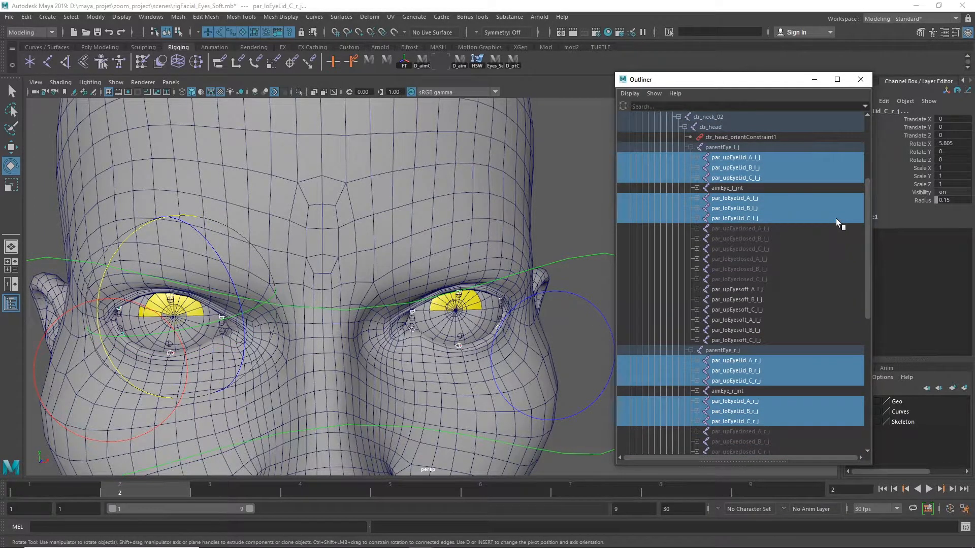
key("ctrl+d")
left_click_drag(870, 189, 857, 233)
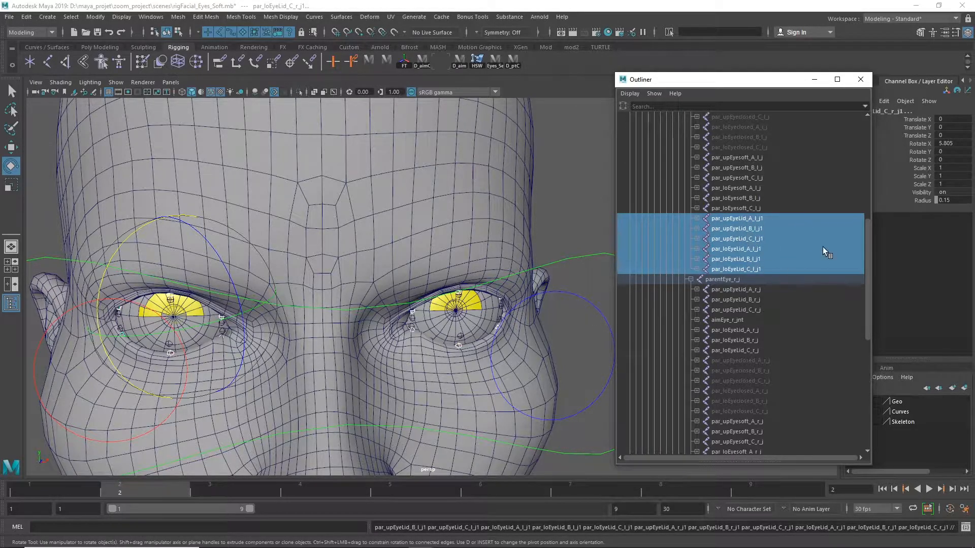
left_click_drag(866, 226, 859, 294)
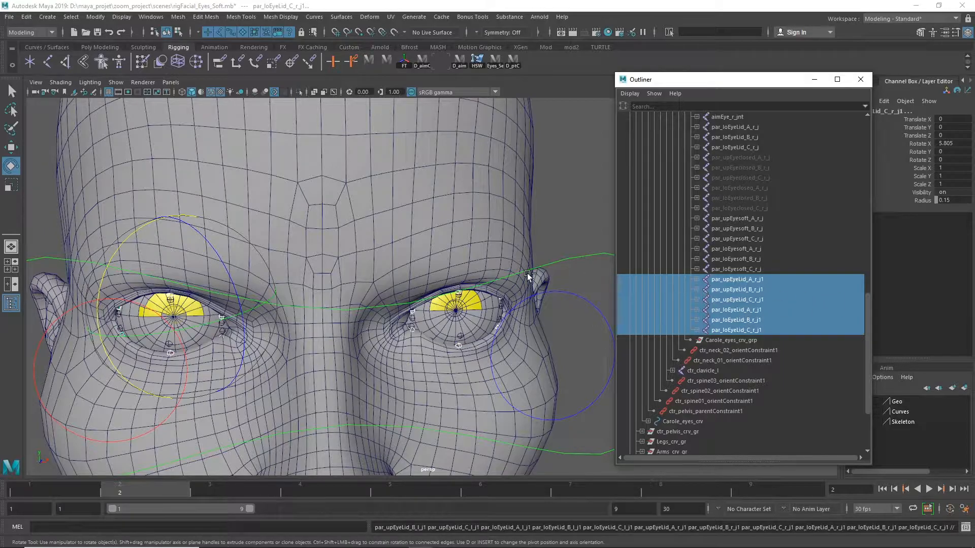
Step: Replace "Lid" with "Open" in the names of the duplicated joints and their hierarchies, and hide these joints
left_click(95, 17)
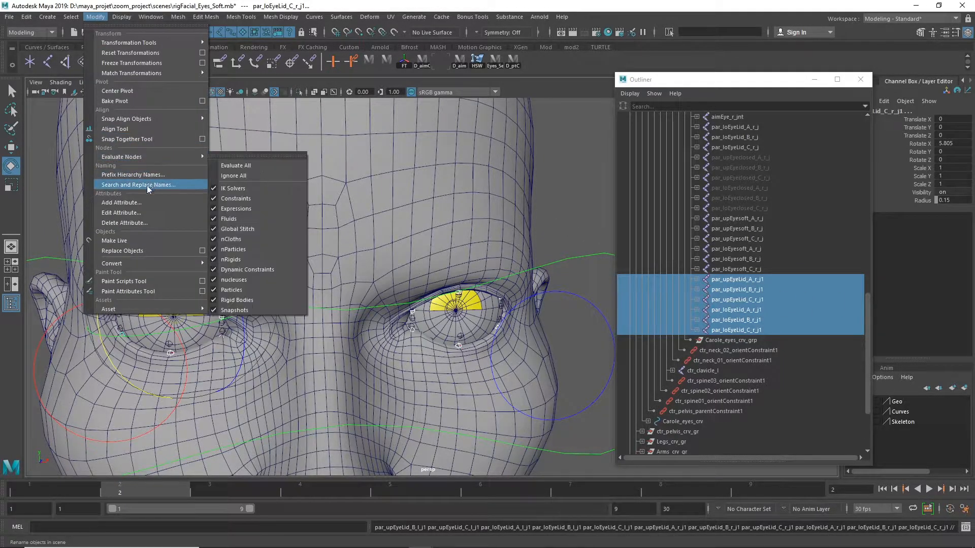
left_click(165, 185)
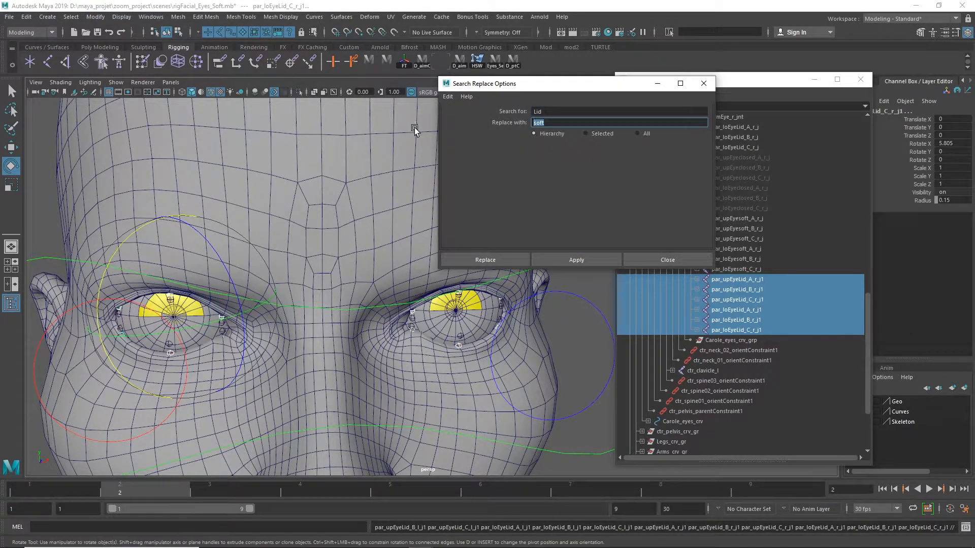
type("Open")
left_click(501, 259)
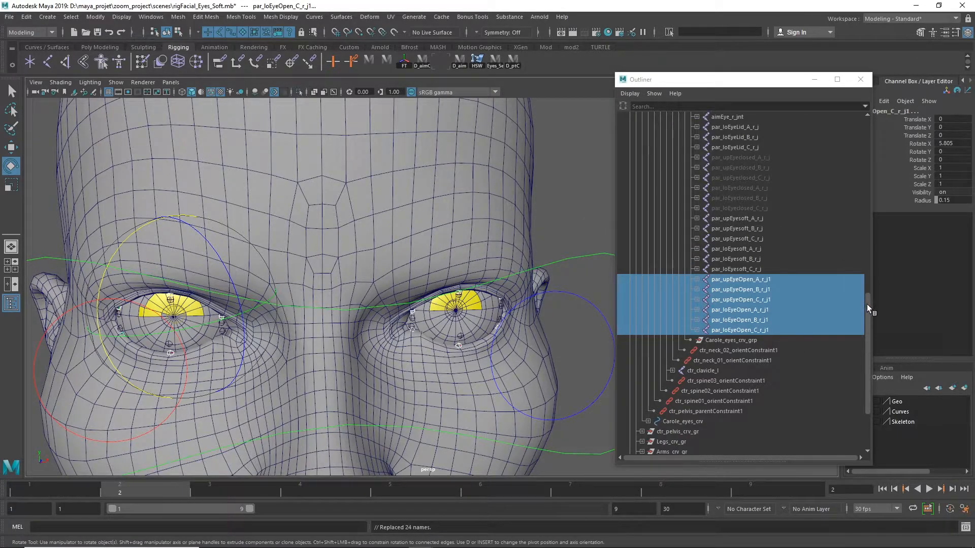
left_click_drag(867, 304, 872, 257)
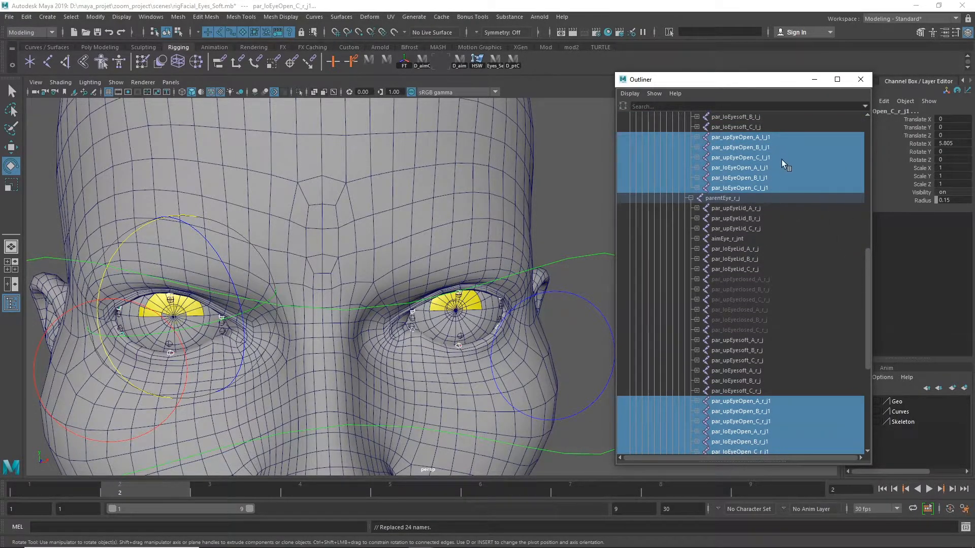
key("h")
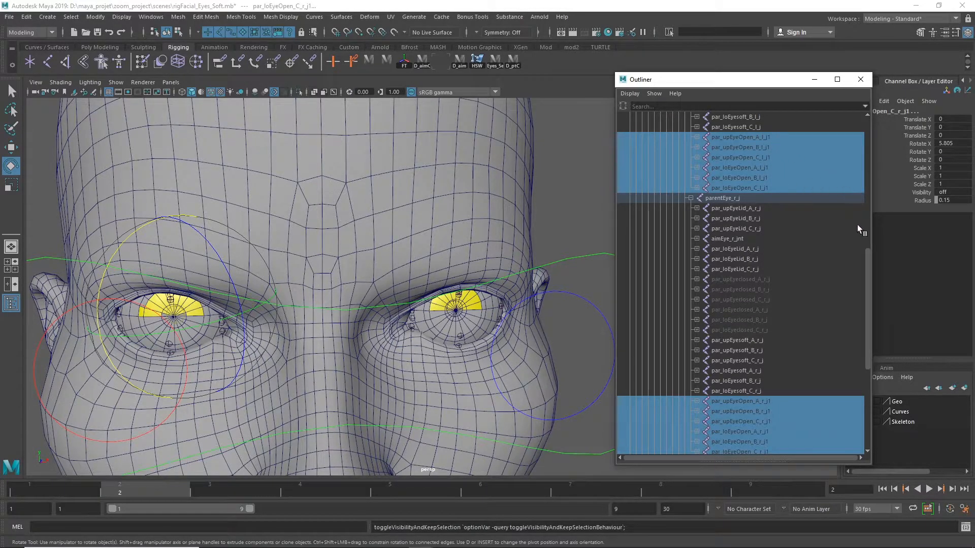
Step: Remove the trailing 1 from the names of the left eye's six upper and lower EyeOpen joints
left_click(784, 136)
double_click(791, 136)
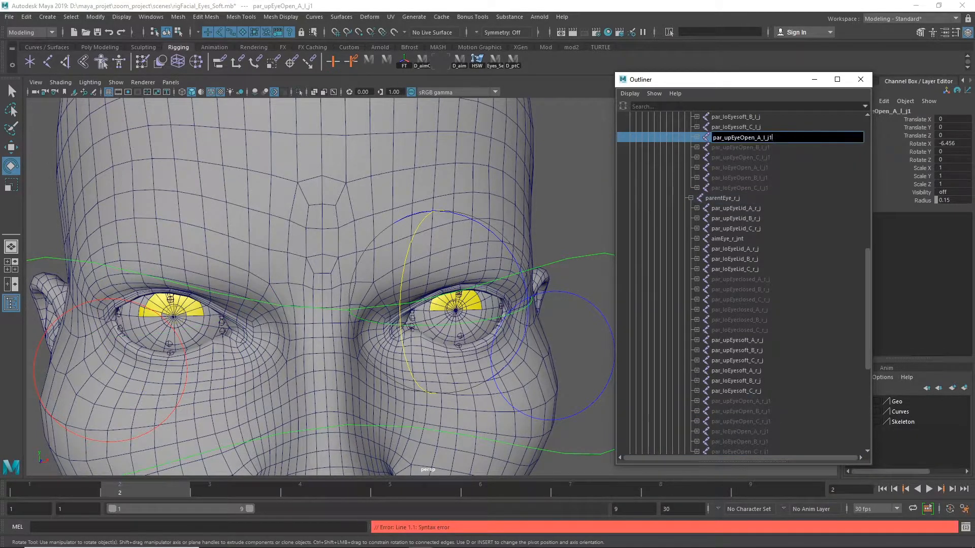
key("Tab")
key("BackSpace")
key("Tab")
key("BackSpace")
key("Tab")
key("BackSpace")
double_click(770, 178)
key("BackSpace")
double_click(771, 187)
key("BackSpace")
Step: Remove the trailing 1 from the names of the right eye's six upper and lower EyeOpen joints
double_click(779, 401)
key("BackSpace")
double_click(781, 411)
key("BackSpace")
double_click(778, 422)
double_click(775, 432)
key("BackSpace")
double_click(772, 443)
key("BackSpace")
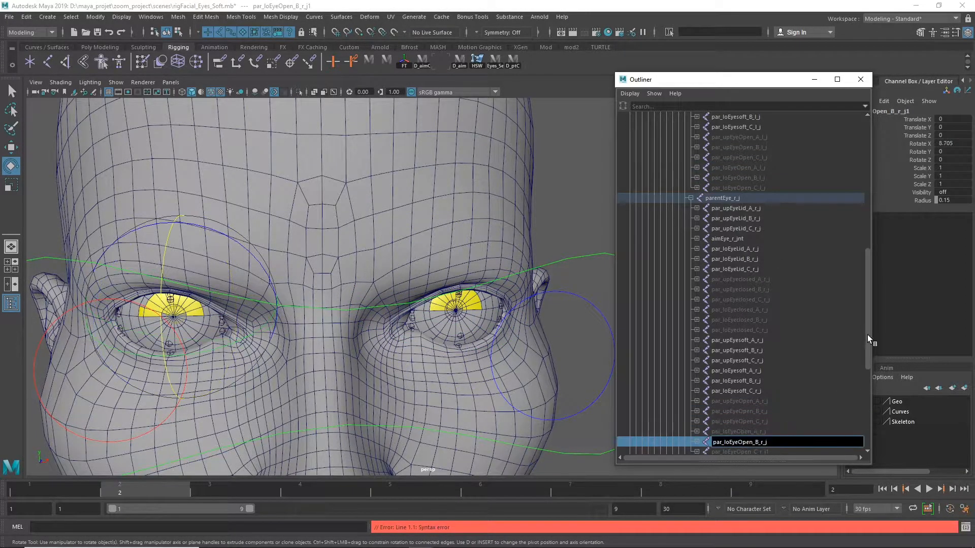
left_click_drag(868, 332, 868, 359)
double_click(770, 381)
key("BackSpace")
left_click(776, 369)
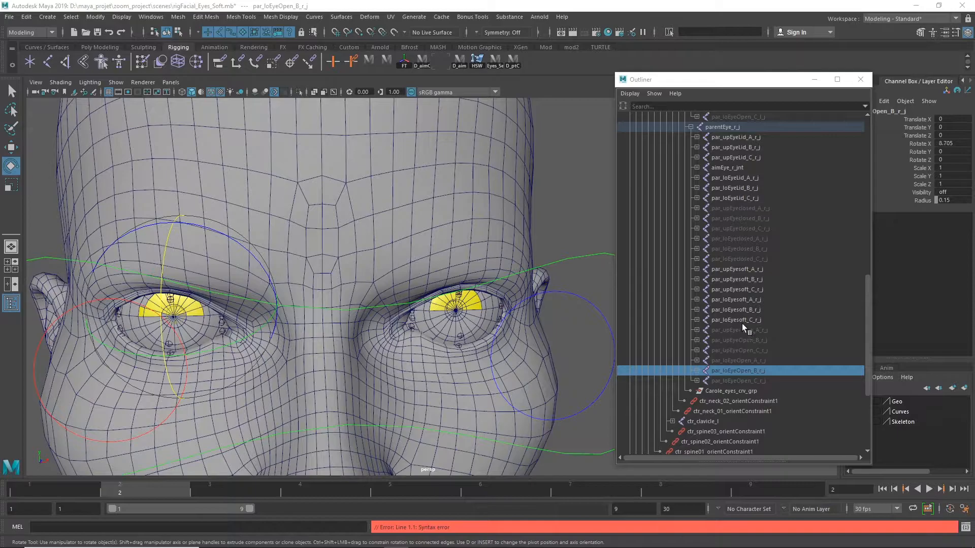
Step: Review the left eye's lid, closed, soft and open joint sets beneath parentEye_l_j
scroll(867, 282, "down", 1)
left_click_drag(867, 283, 845, 175)
left_click_drag(743, 199, 755, 431)
left_click(750, 228, "ctrl")
left_click(752, 391)
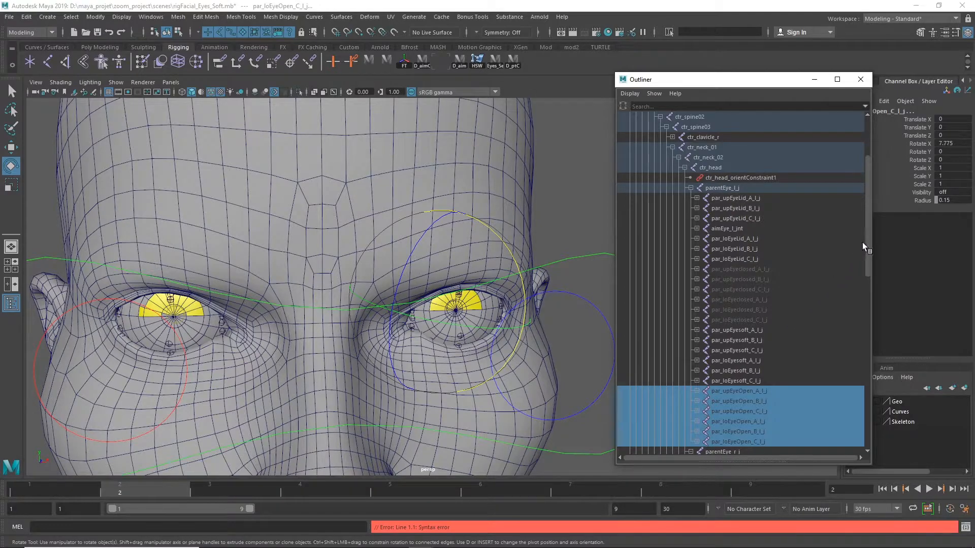
left_click_drag(865, 246, 849, 267)
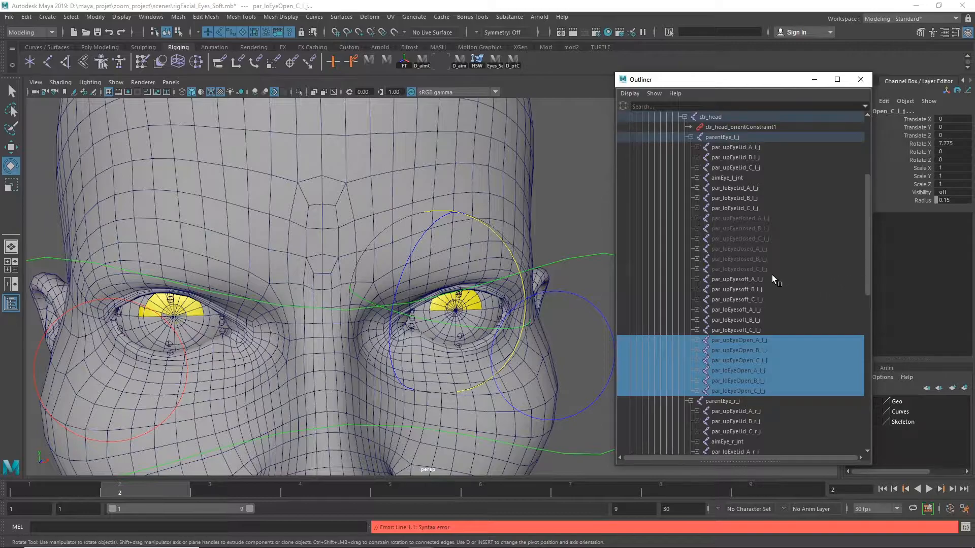
Step: Orient-constrain par_upEyeLid_A_l_j to its Open, soft and closed counterparts, in that order, using the default constraint options without maintained offset
left_click(768, 341)
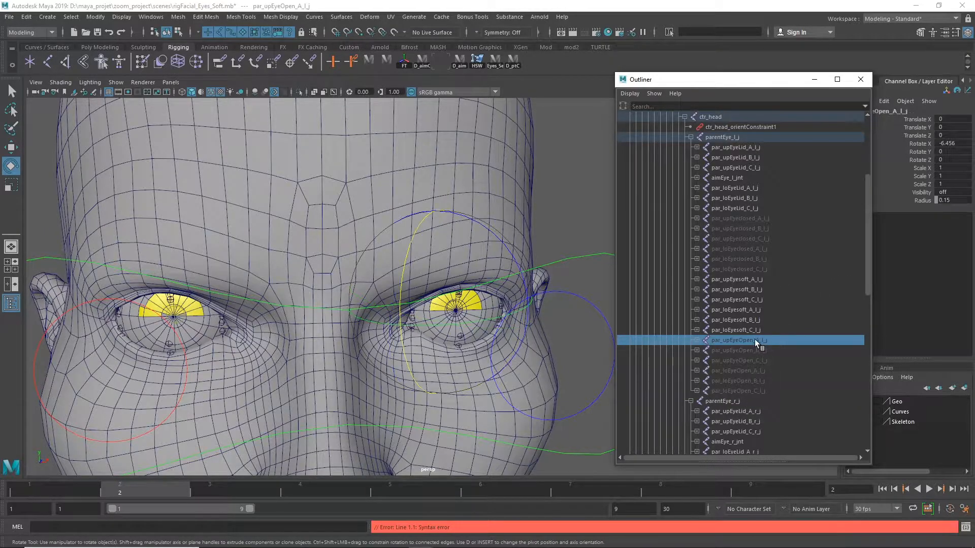
left_click(765, 280, "ctrl")
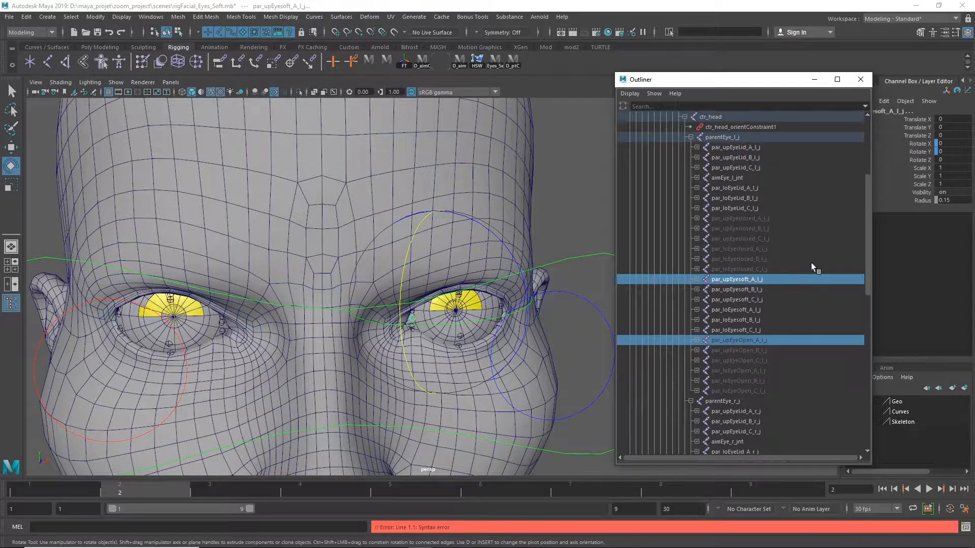
left_click(767, 218, "ctrl")
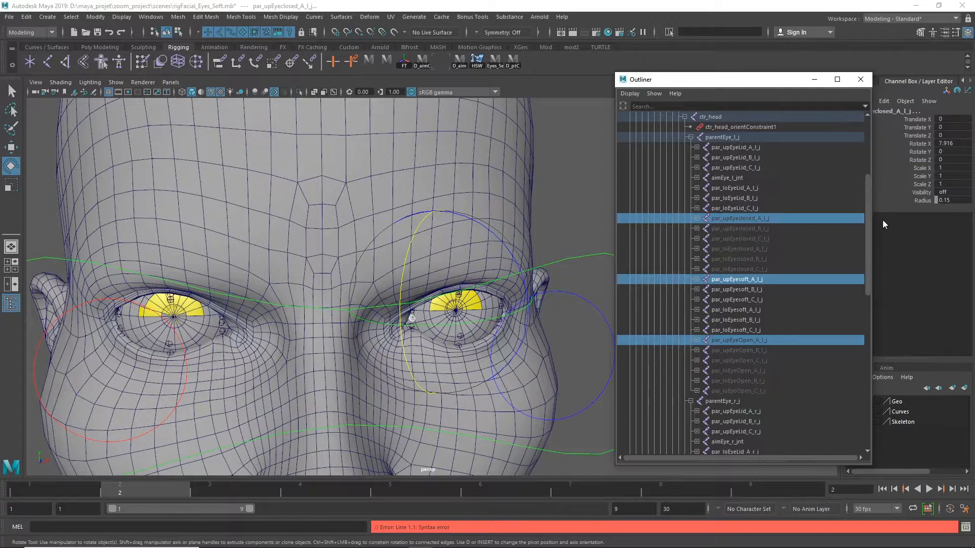
scroll(864, 234, "up", 1)
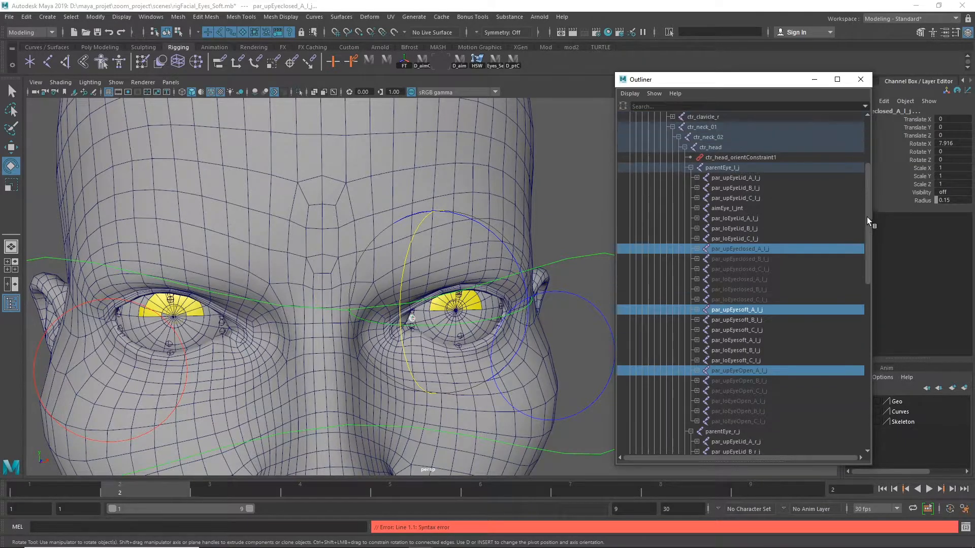
left_click(759, 178, "ctrl")
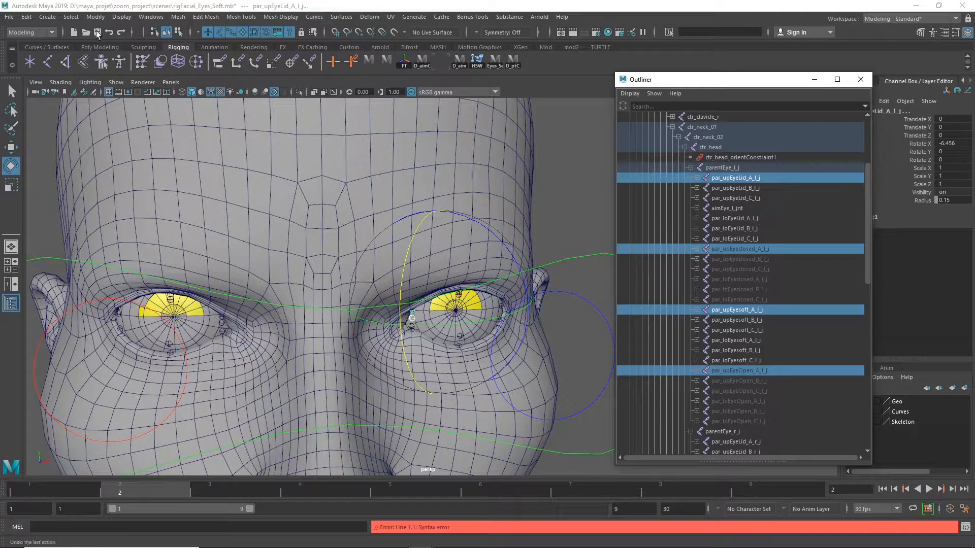
left_click(36, 32)
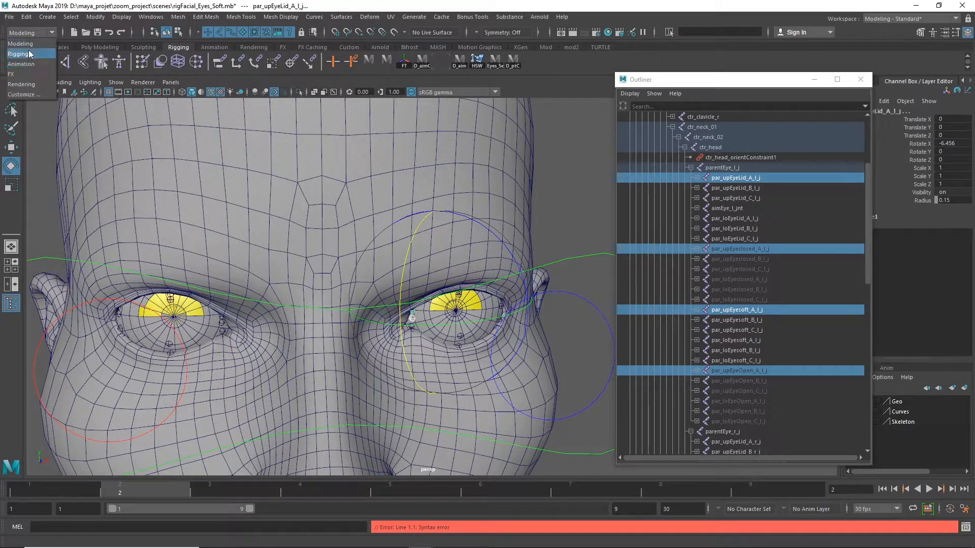
left_click(19, 53)
left_click(260, 17)
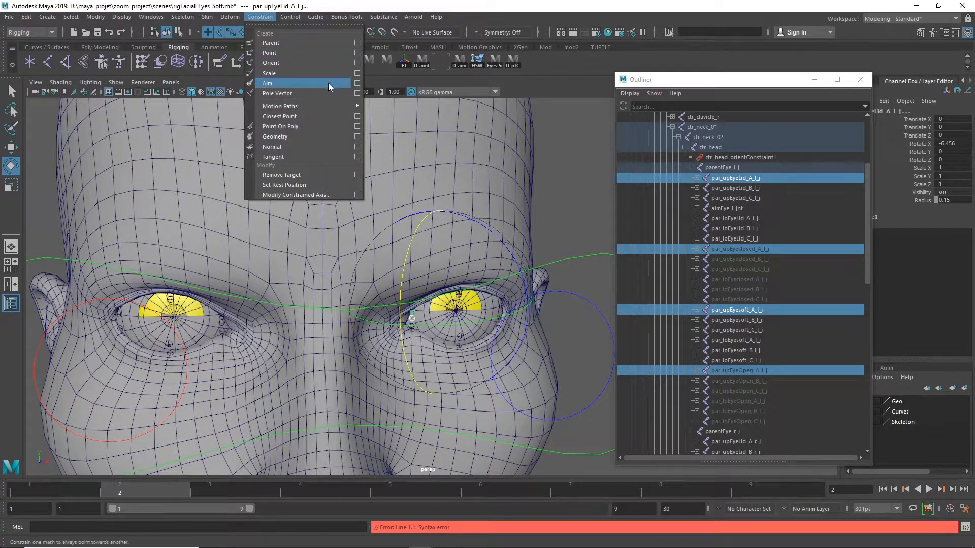
left_click(358, 63)
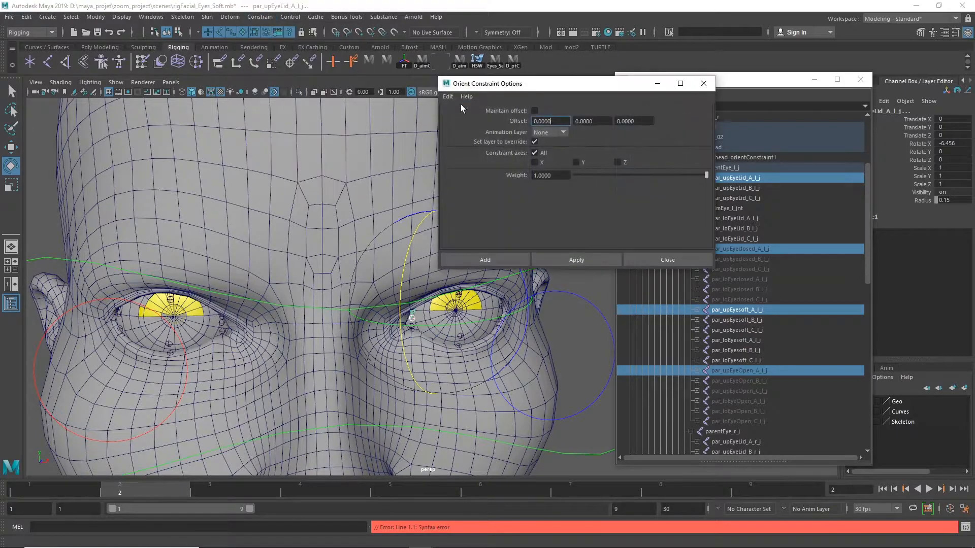
left_click(449, 96)
left_click(460, 116)
left_click(574, 261)
left_click_drag(572, 91, 357, 90)
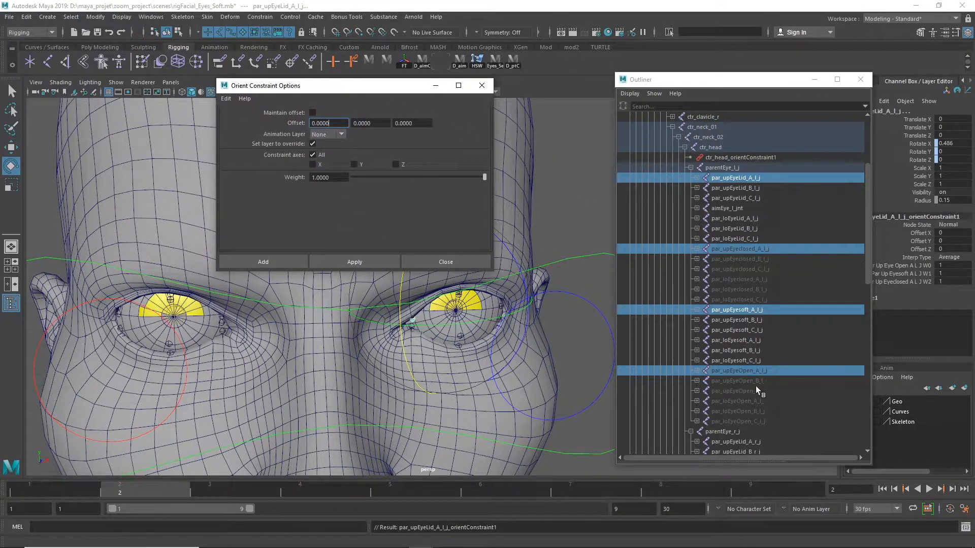
Step: Orient-constrain par_upEyeLid_B_l_j to par_upEyeOpen_B_l_j, par_upEyesoft_B_l_j and par_upEyeclosed_B_l_j, in that order
left_click(738, 382)
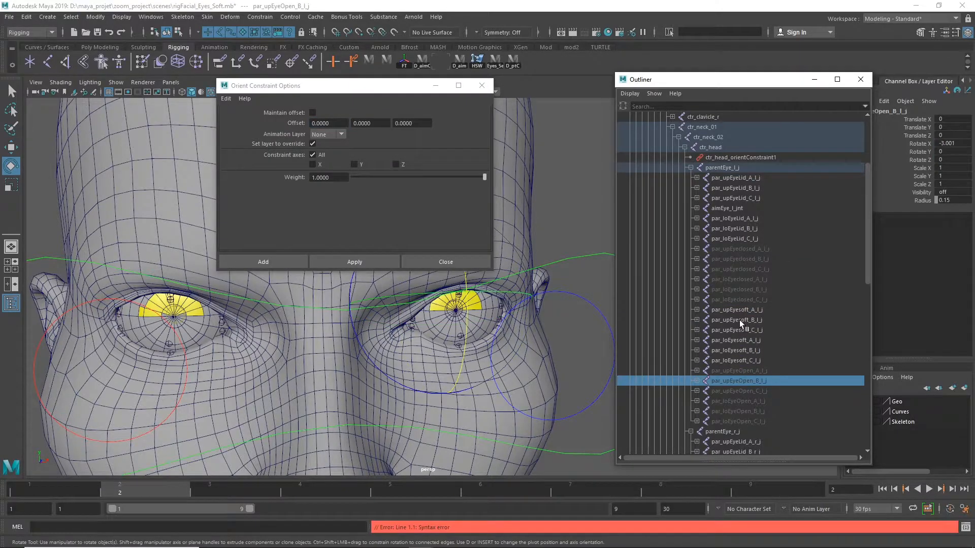
left_click(739, 320, "ctrl")
left_click(744, 259, "ctrl")
left_click(740, 188, "ctrl")
left_click(354, 261)
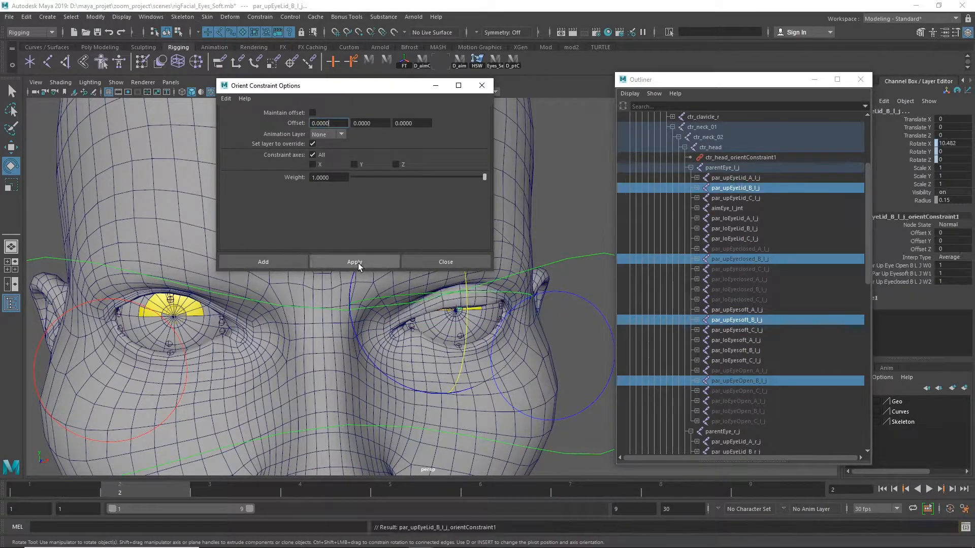
Step: Orient-constrain par_upEyeLid_C_l_j to par_upEyeOpen_C_l_j, par_upEyesoft_C_l_j and par_upEyeclosed_C_l_j, in that order
left_click(732, 392)
left_click(739, 270, "ctrl")
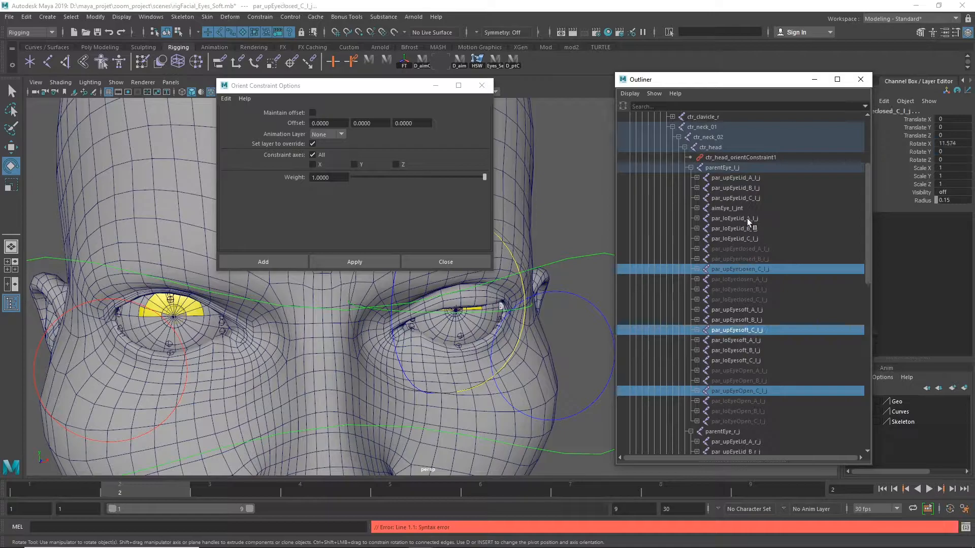
left_click(381, 259)
Step: Orient-constrain par_loEyeLid_A_l_j to par_loEyeOpen_A_l_j, par_loEyesoft_A_l_j and par_loEyeclosed_A_l_j, in that order
left_click(731, 400)
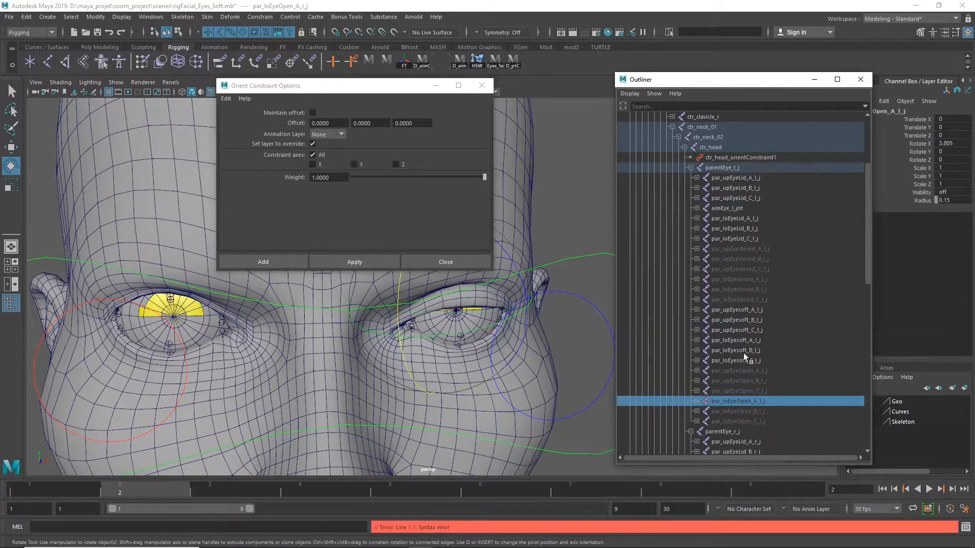
left_click(743, 340, "ctrl")
left_click(741, 280, "ctrl")
left_click(748, 219, "ctrl")
left_click(366, 260)
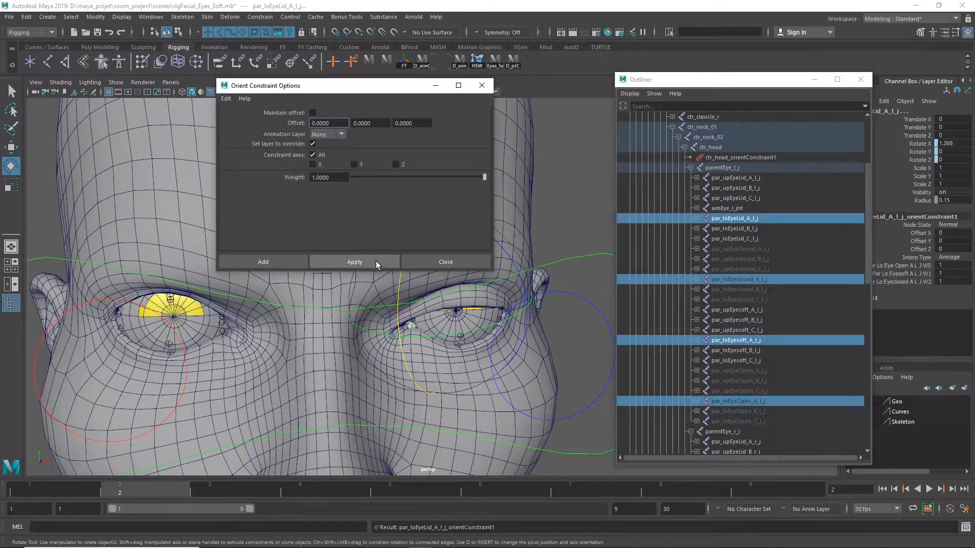
Step: Orient-constrain par_loEyeLid_B_l_j to par_loEyeOpen_B_l_j, par_loEyesoft_B_l_j and par_loEyeclosed_B_l_j, in that order
left_click(741, 411)
left_click(749, 352, "ctrl")
left_click(734, 290, "ctrl")
left_click(750, 228, "ctrl")
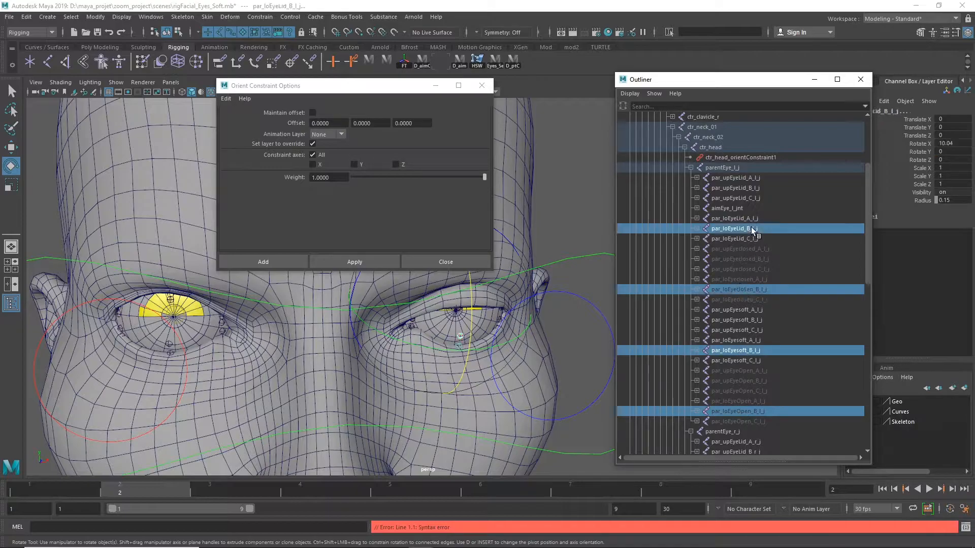
left_click(356, 262)
Step: Orient-constrain par_loEyeLid_C_l_j to par_loEyeOpen_C_l_j, par_loEyesoft_C_l_j and par_loEyeclosed_C_l_j, in that order
left_click(738, 422)
left_click(736, 360, "ctrl")
left_click(735, 300, "ctrl")
left_click(735, 238, "ctrl")
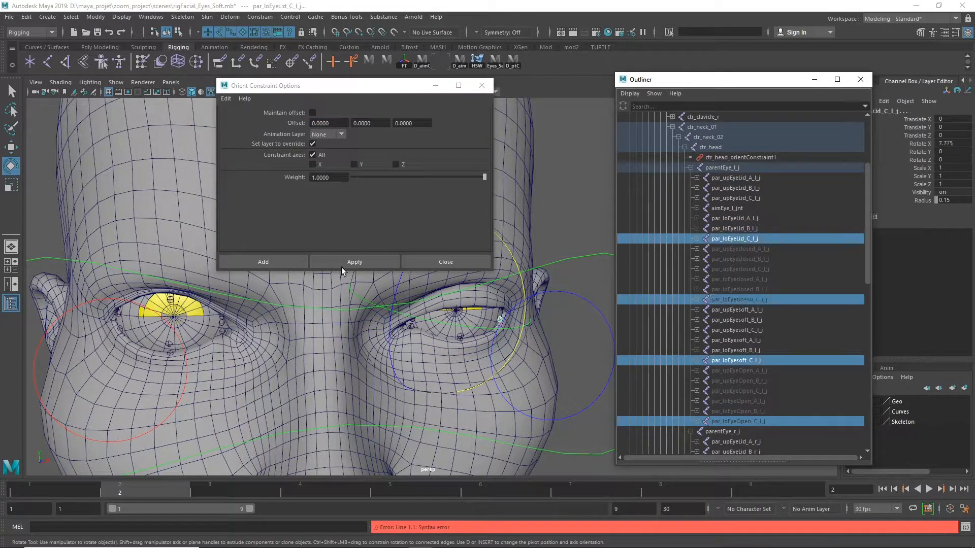
key("g")
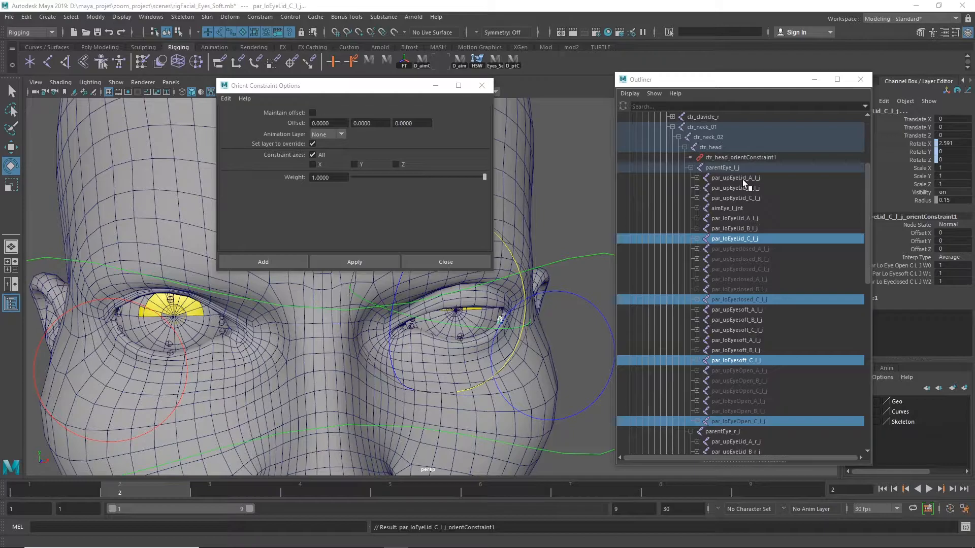
Step: Examine the target weights and their order on the orient constraints of the left upper lid joints A, B and C
left_click(742, 179)
left_click(696, 177)
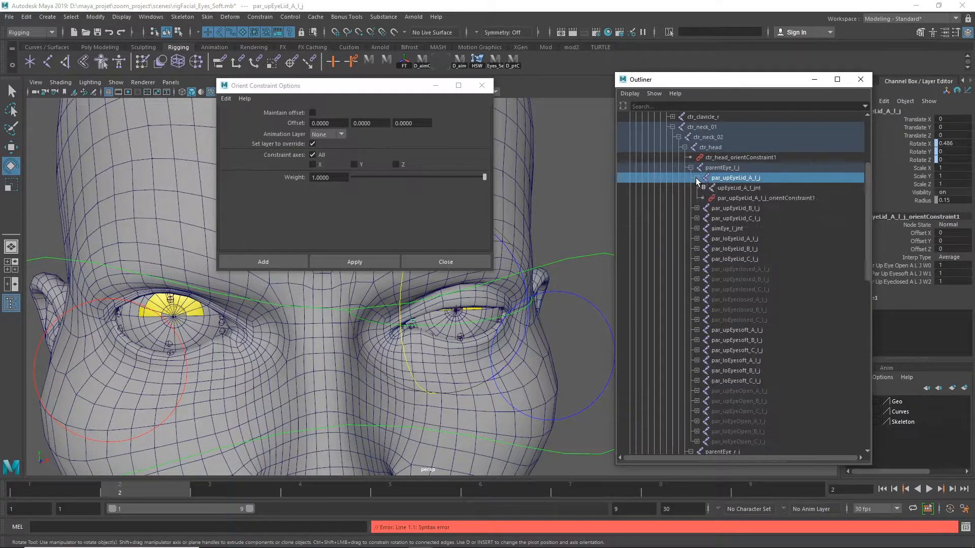
left_click(788, 197)
left_click_drag(764, 80, 685, 104)
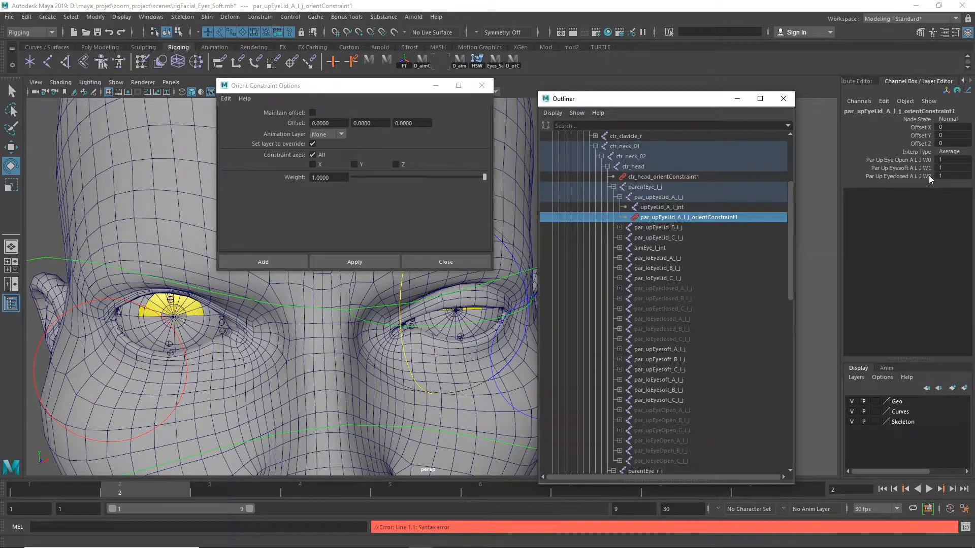
left_click(619, 228)
left_click(671, 248)
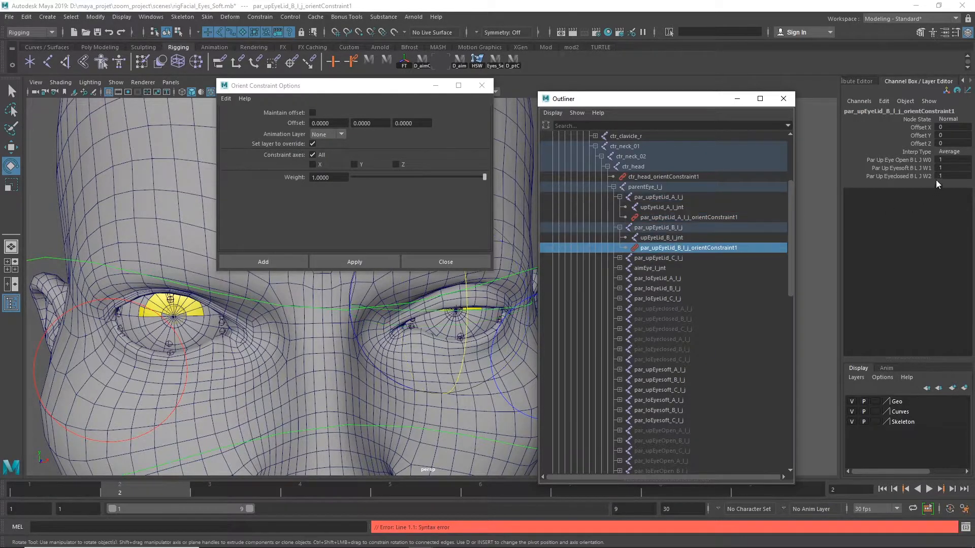
key("Down")
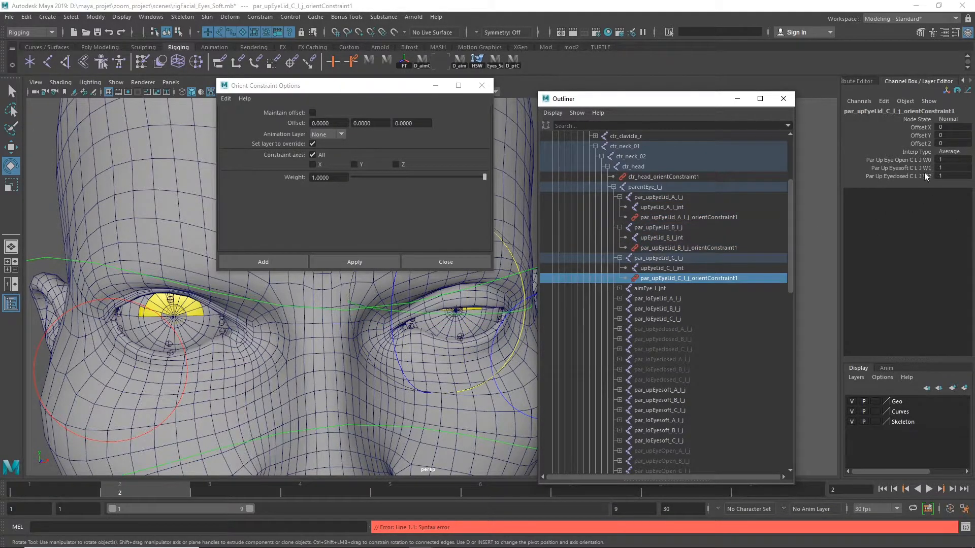
Step: Examine the target weights and their order on the orient constraints of the left lower lid joints A, B and C
left_click(620, 289)
left_click(652, 309)
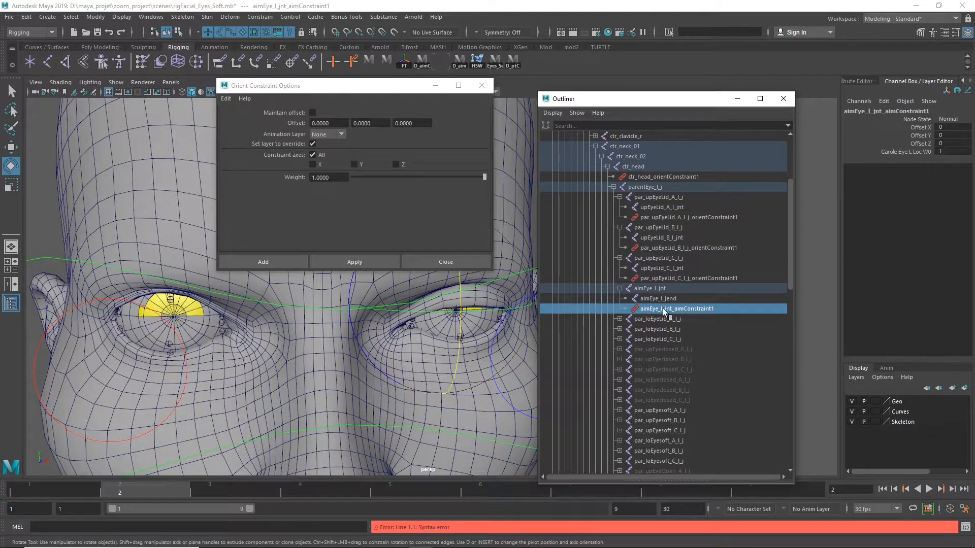
left_click(620, 289)
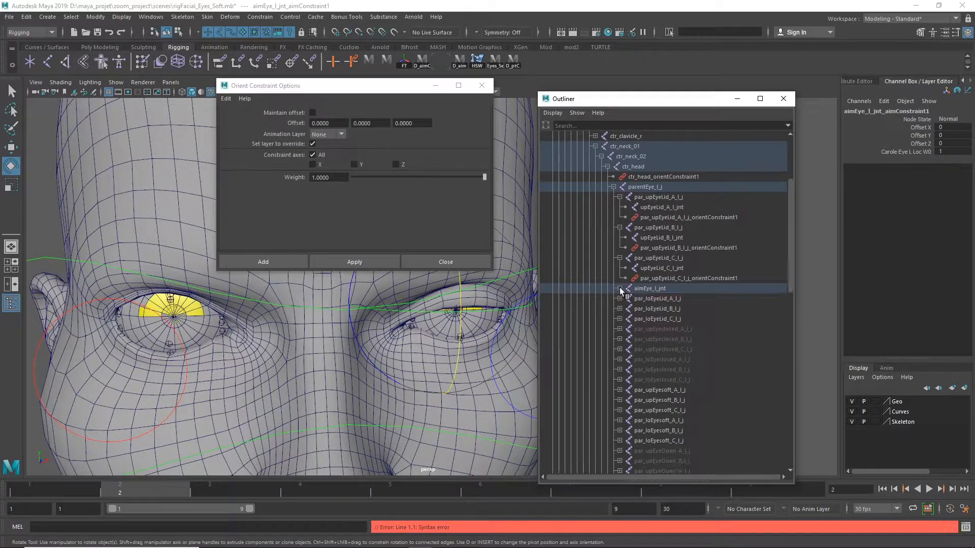
left_click(620, 299)
left_click(660, 319)
left_click(620, 329)
left_click(660, 349)
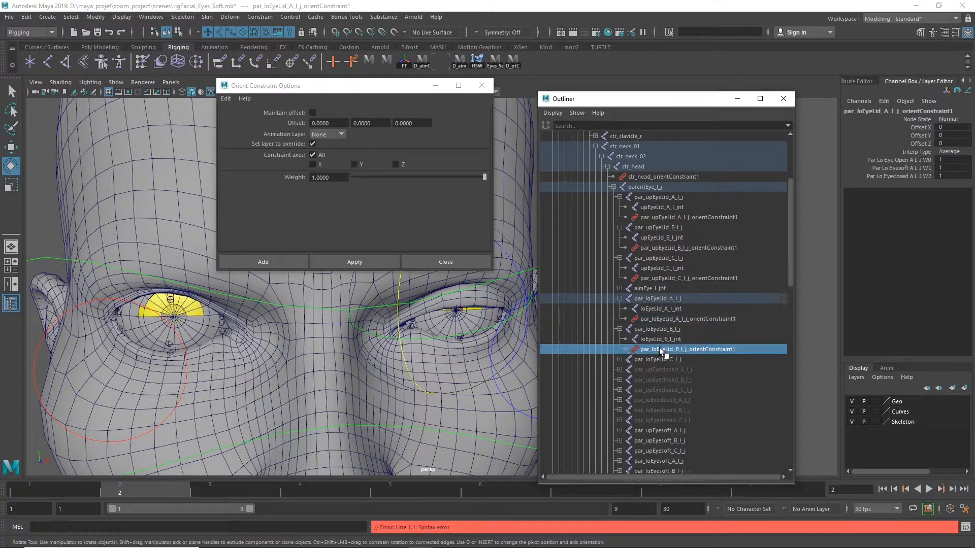
left_click(620, 360)
left_click(661, 379)
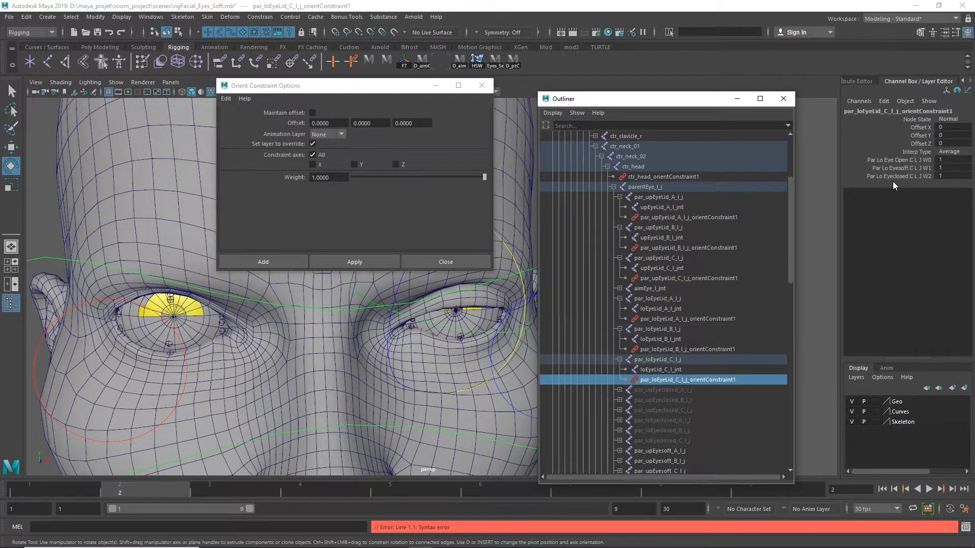
Step: Orient-constrain par_upEyeLid_A_r_j to par_upEyeOpen_A_r_j, par_upEyesoft_A_r_j and par_upEyeclosed_A_r_j, in that order
left_click_drag(789, 195, 791, 301)
left_click(699, 318)
left_click(685, 259, "ctrl")
left_click(680, 199, "ctrl")
left_click(678, 208, "ctrl")
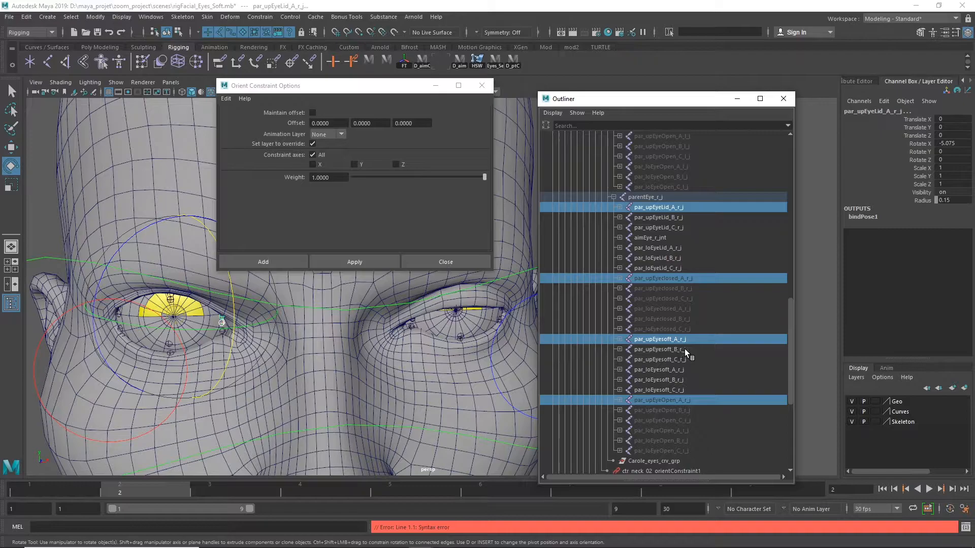
left_click(354, 262)
Step: Orient-constrain par_upEyeLid_B_r_j to par_upEyeOpen_B_r_j, par_upEyesoft_B_r_j and par_upEyeclosed_B_r_j, in that order
left_click(658, 410)
left_click(659, 349, "ctrl")
left_click(660, 288, "ctrl")
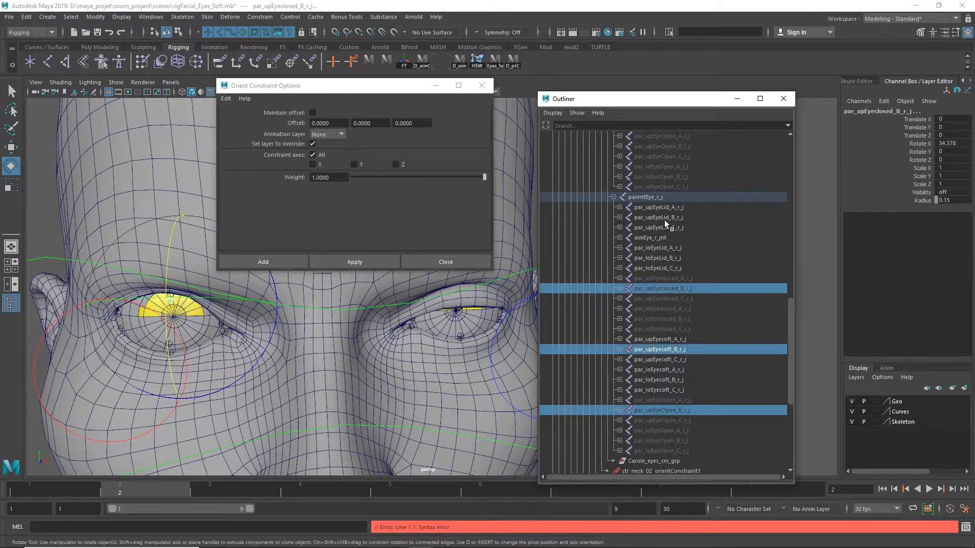
left_click(659, 217, "ctrl")
left_click(355, 262)
Step: Orient-constrain par_upEyeLid_C_r_j to par_upEyeOpen_C_r_j, par_upEyesoft_C_r_j and par_upEyeclosed_C_r_j, in that order
left_click(661, 420)
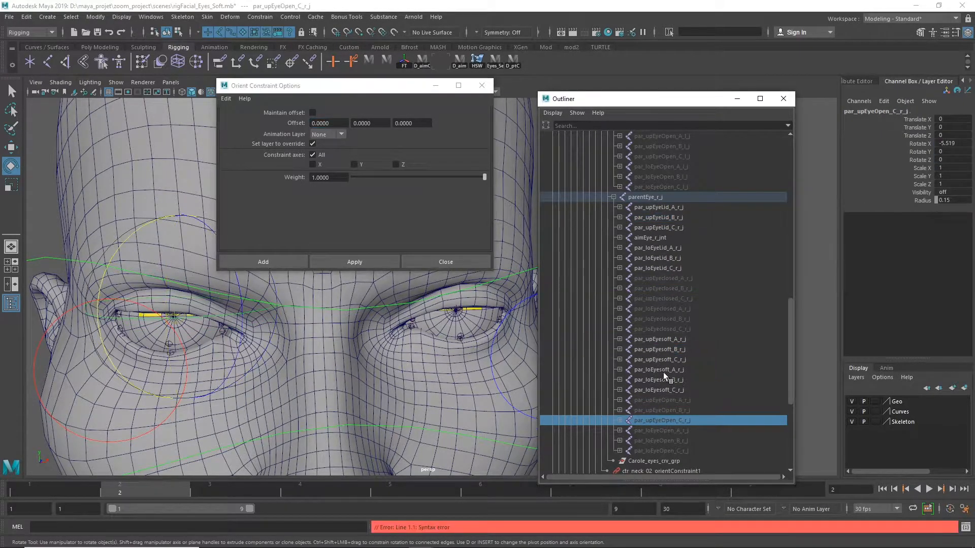
left_click(660, 360, "ctrl")
left_click(662, 299, "ctrl")
left_click(676, 230, "ctrl")
left_click(354, 262)
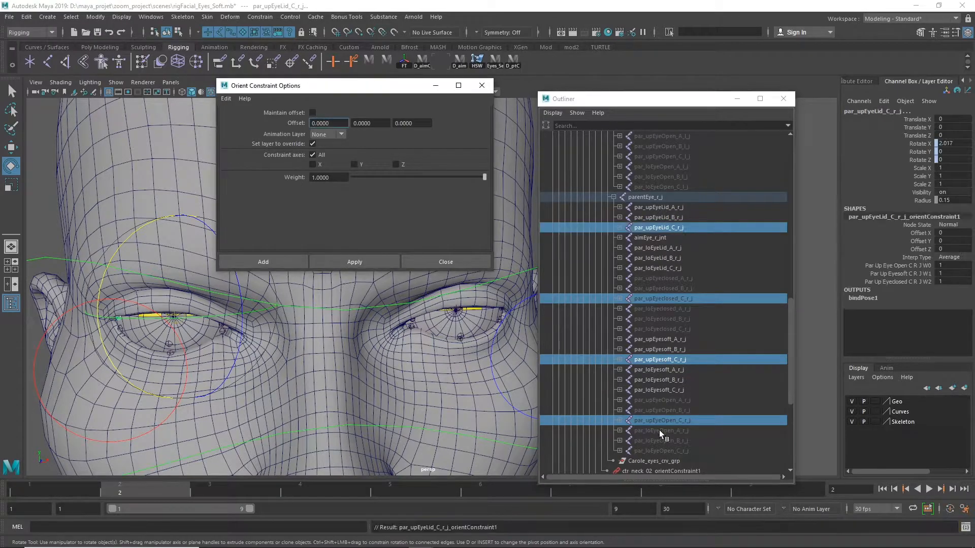
Step: Orient-constrain par_loEyeLid_A_r_j to par_loEyeOpen_A_r_j, par_loEyesoft_A_r_j and par_loEyeclosed_A_r_j, in that order
left_click(659, 431)
left_click(660, 370, "ctrl")
left_click(670, 310, "ctrl")
left_click(660, 248, "ctrl")
left_click(382, 262)
Step: Orient-constrain par_loEyeLid_B_r_j to par_loEyeOpen_B_r_j, par_loEyesoft_B_r_j and par_loEyeclosed_B_r_j, in that order
left_click(660, 440)
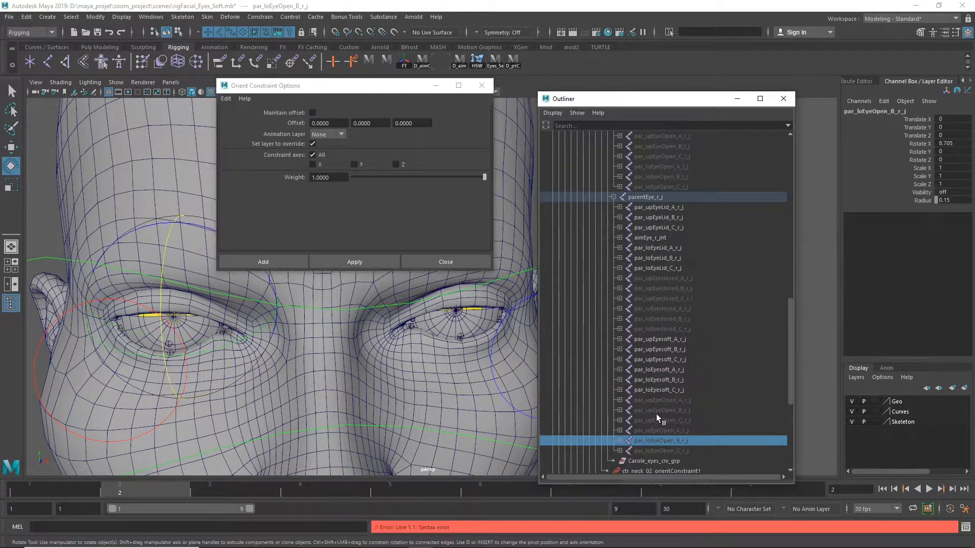
left_click(659, 379, "ctrl")
left_click(660, 319, "ctrl")
left_click(658, 258, "ctrl")
left_click(385, 261)
Step: Orient-constrain par_loEyeLid_C_r_j to par_loEyeOpen_C_r_j, par_loEyesoft_C_r_j and par_loEyeclosed_C_r_j, in that order
left_click(659, 451)
left_click(659, 390, "ctrl")
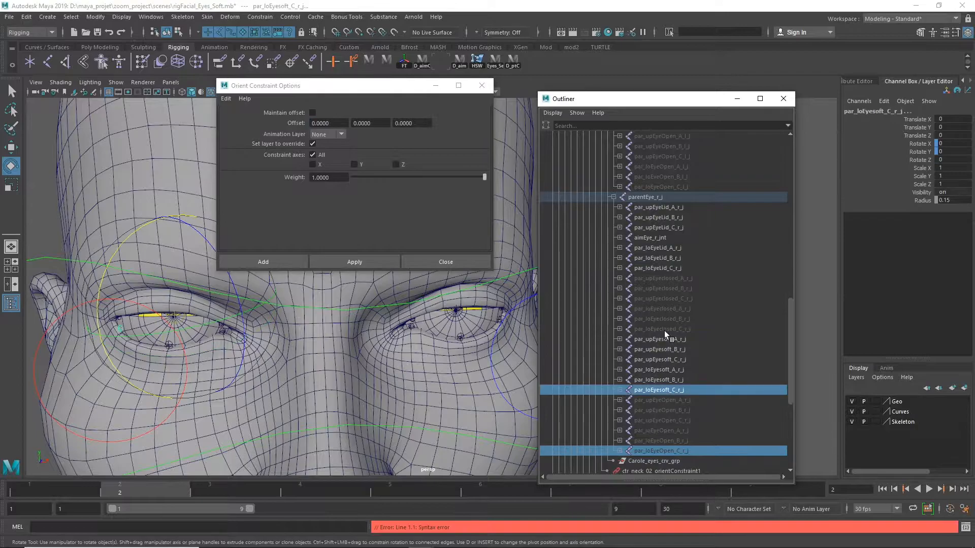
left_click(663, 329, "ctrl")
left_click(658, 268, "ctrl")
left_click(370, 262)
Step: Examine the target weights and their order on the orient constraints of the right upper lid joints A, B and C
scroll(790, 307, "down", 1)
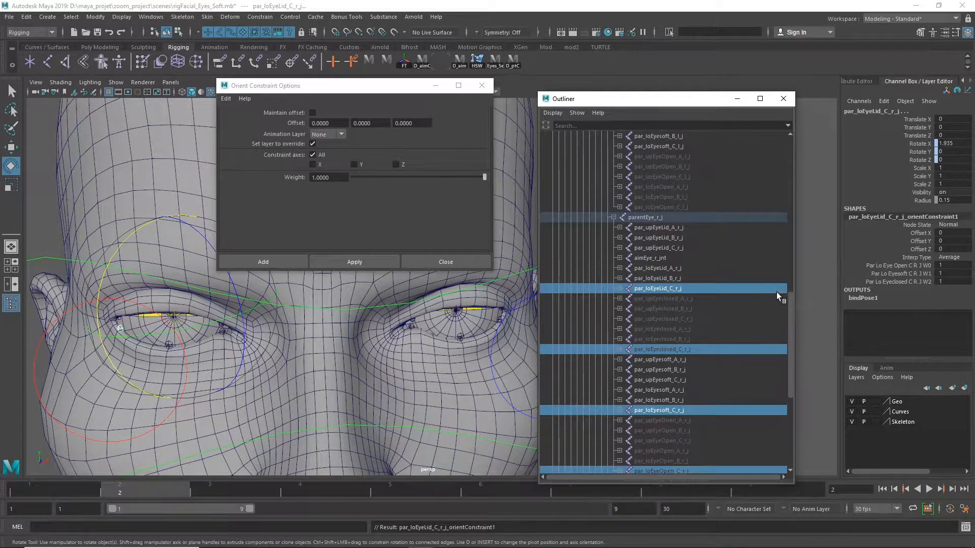
left_click(619, 227)
left_click(660, 248)
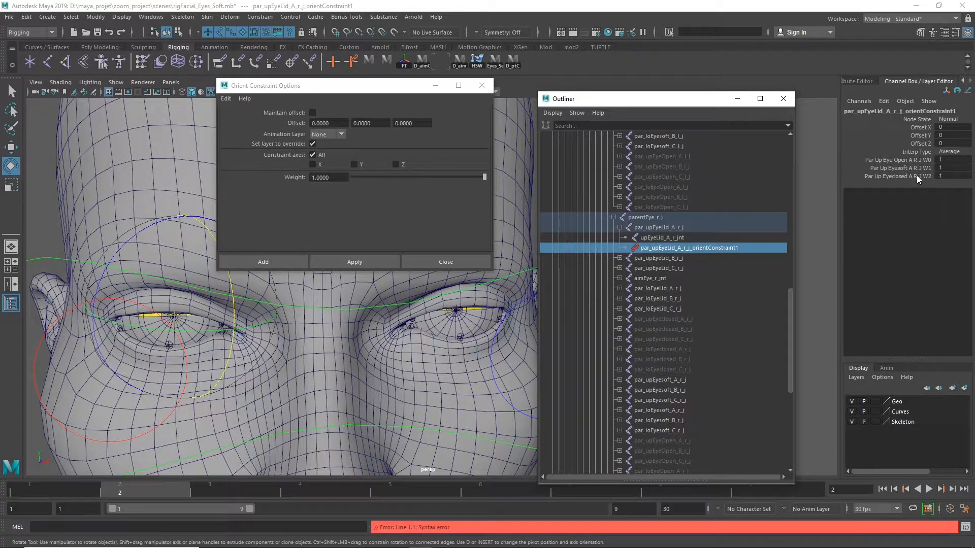
left_click(619, 258)
left_click(663, 278)
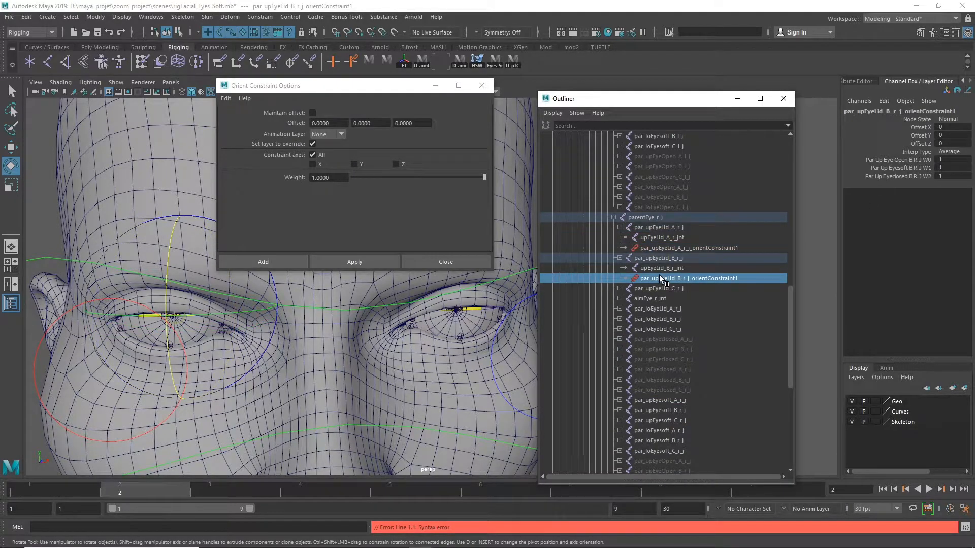
left_click(619, 288)
left_click(660, 308)
Step: Examine the target weights and their order on the orient constraints of the right lower lid joints A, B and C
left_click(620, 319)
left_click(619, 319)
left_click(619, 329)
left_click(660, 349)
left_click(619, 360)
left_click(659, 380)
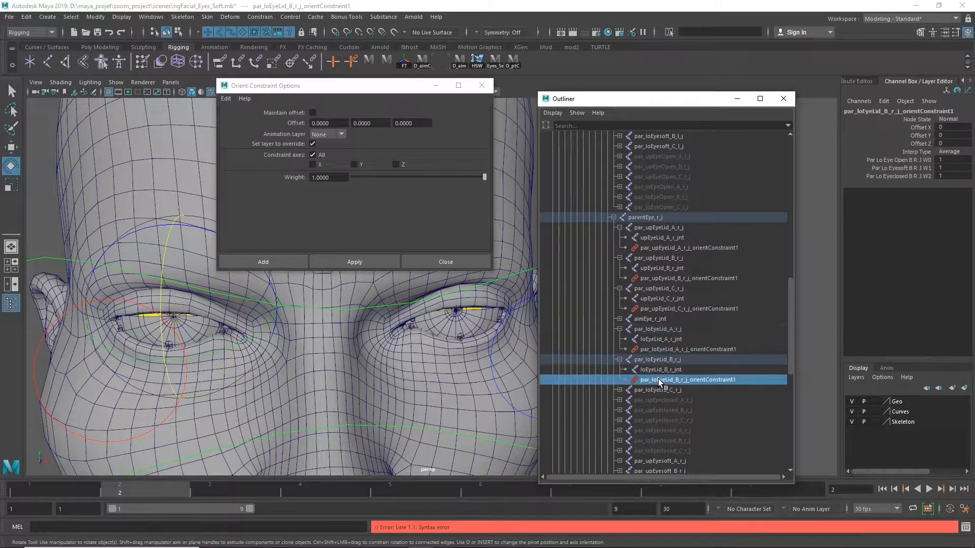
left_click(619, 390)
left_click(662, 410)
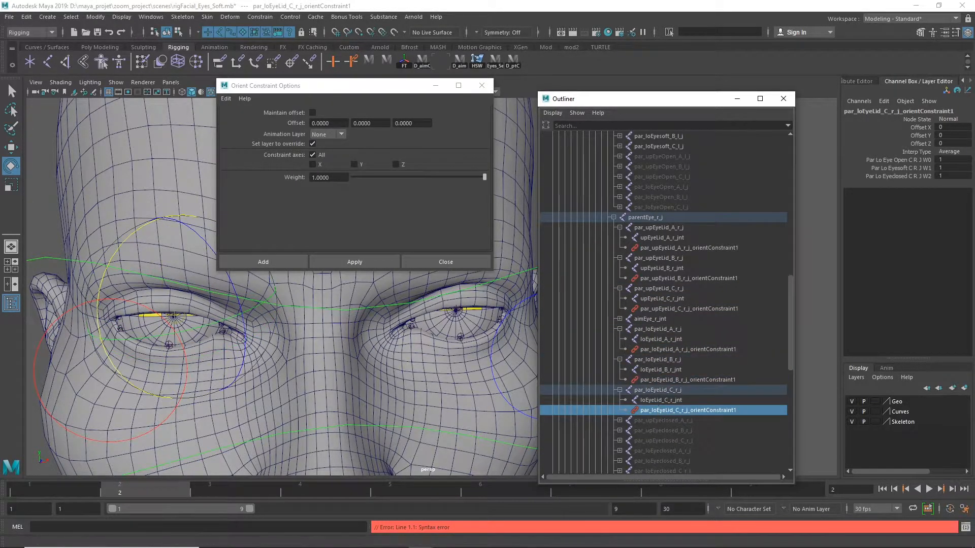
Step: Close the orient constraint options and select all six orient constraints of the left eye's upper and lower lid joints
scroll(665, 304, "down", 1)
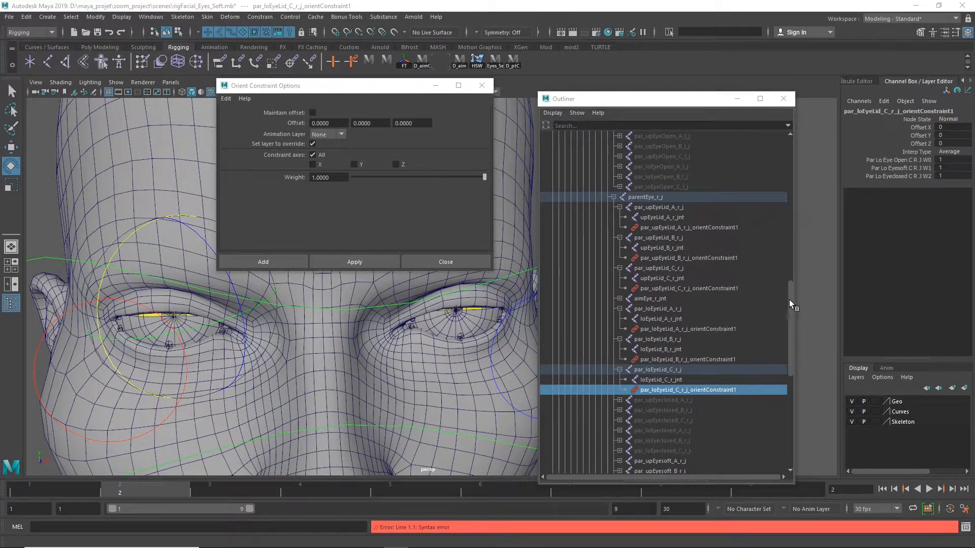
left_click_drag(789, 300, 797, 190)
left_click(485, 85)
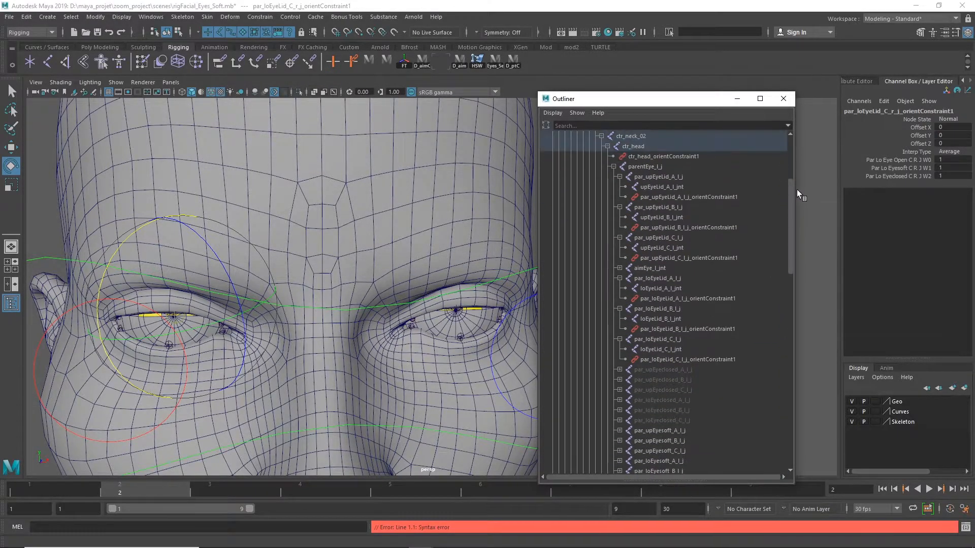
left_click(675, 359)
left_click(681, 329, "ctrl")
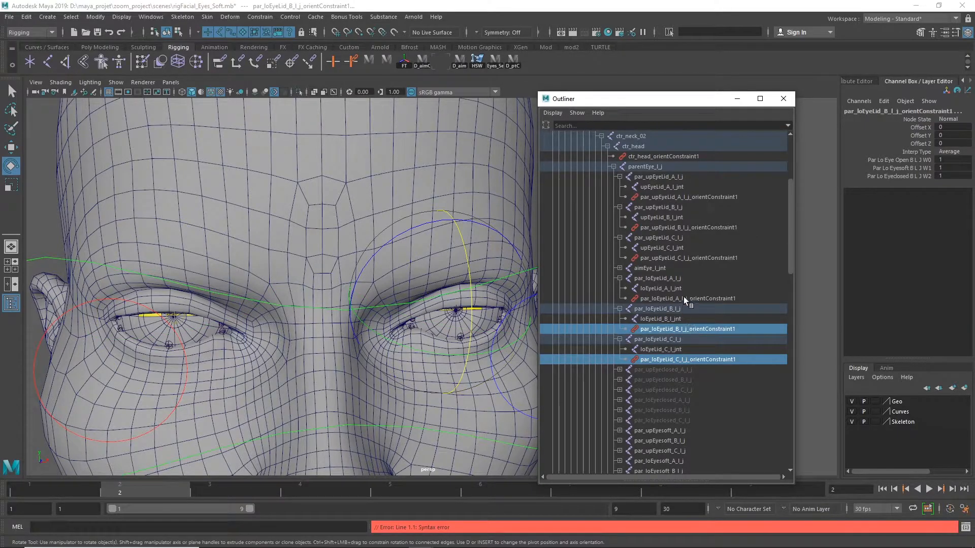
left_click(683, 299, "ctrl")
left_click(682, 257, "ctrl")
left_click(686, 227, "ctrl")
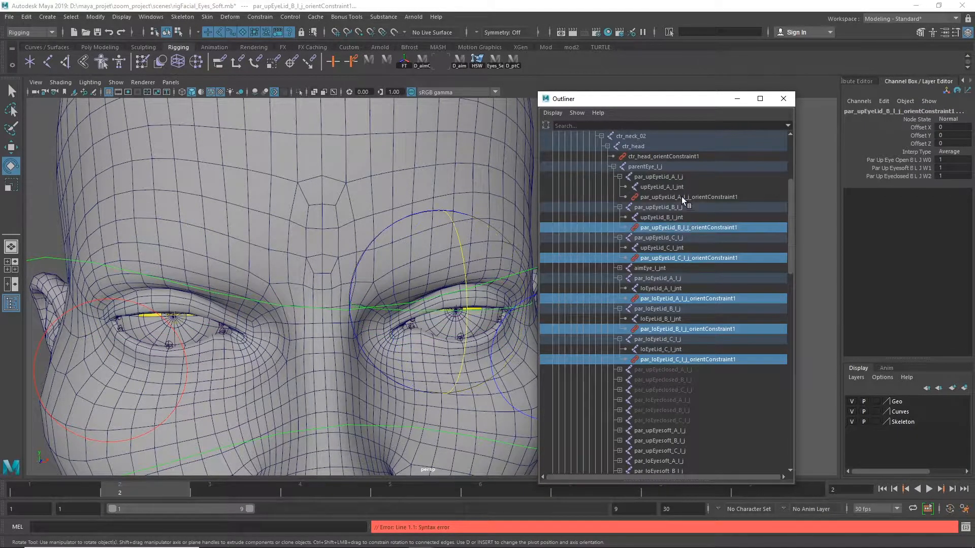
left_click(681, 196, "ctrl")
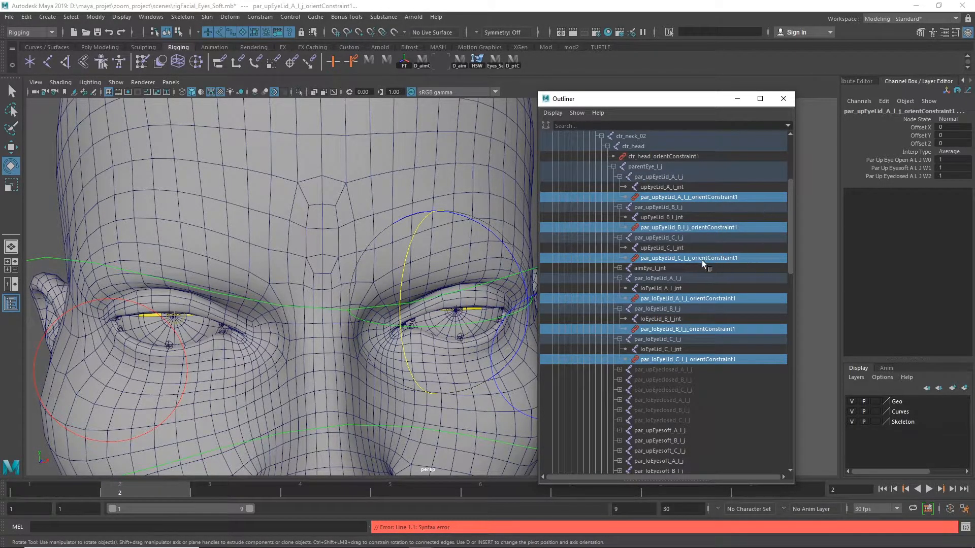
Step: Open Set Driven Key with the six left lid orient constraints loaded as driven objects
left_click(885, 101)
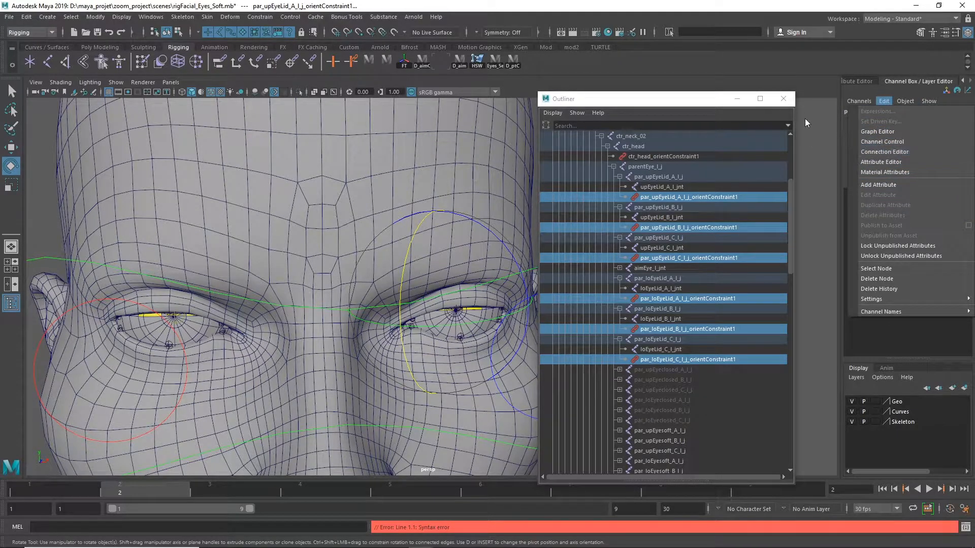
left_click(701, 106)
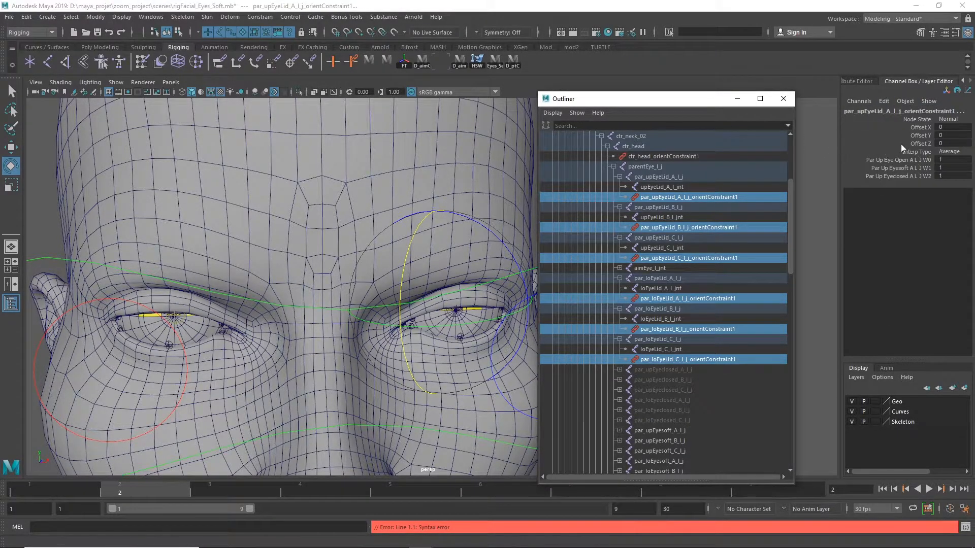
left_click(896, 168)
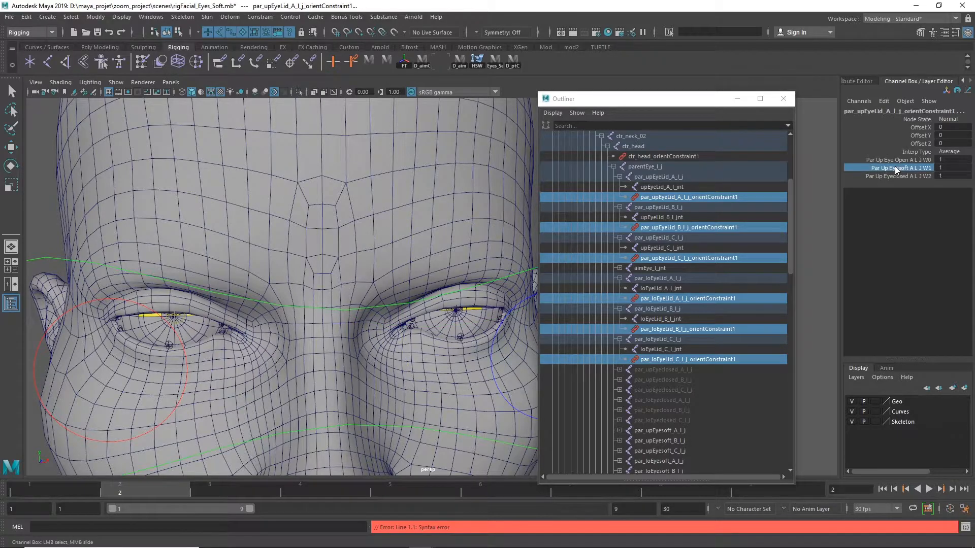
left_click(884, 101)
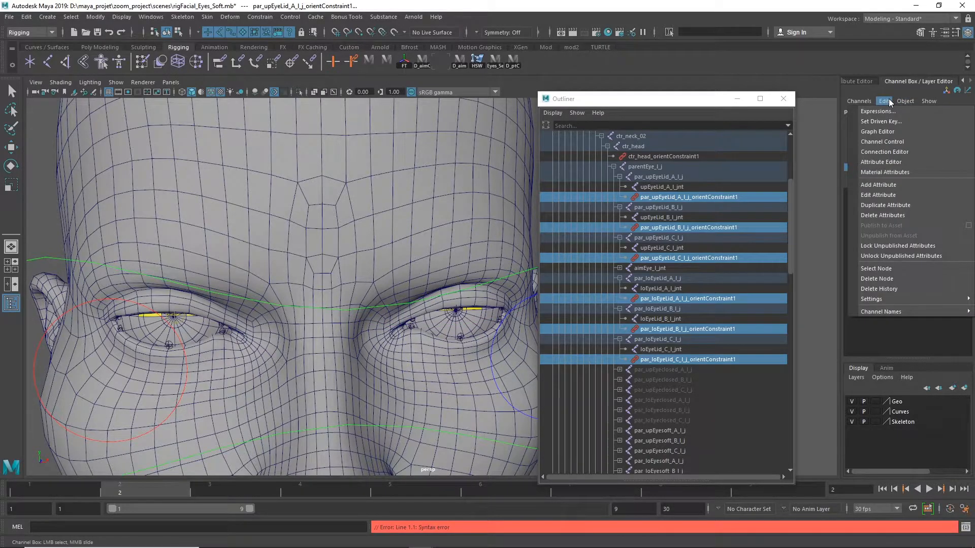
left_click(873, 123)
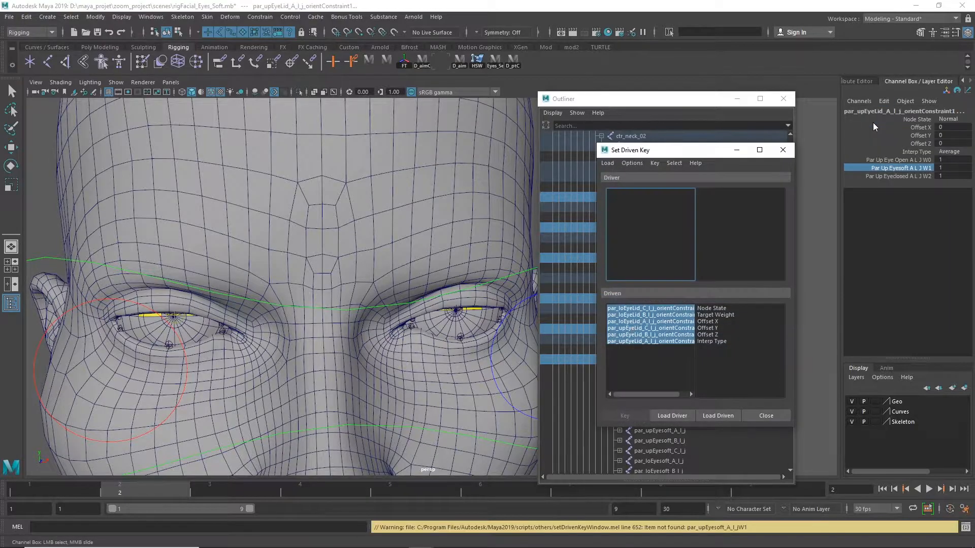
left_click_drag(680, 150, 437, 145)
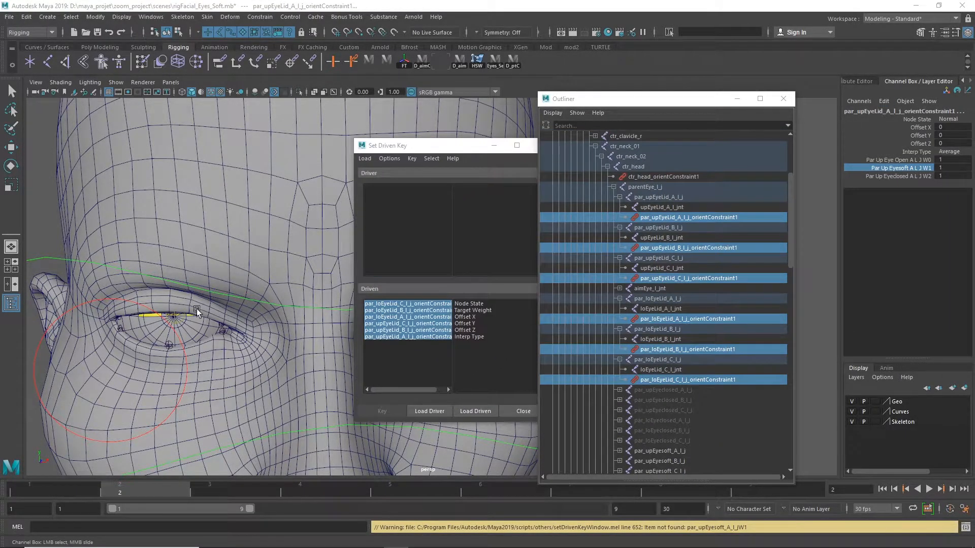
Step: Load Carole_eyes_crv as the driver and choose its Eye Open Close Left attribute as the driving channel
left_click_drag(42, 243, 47, 265)
key("e")
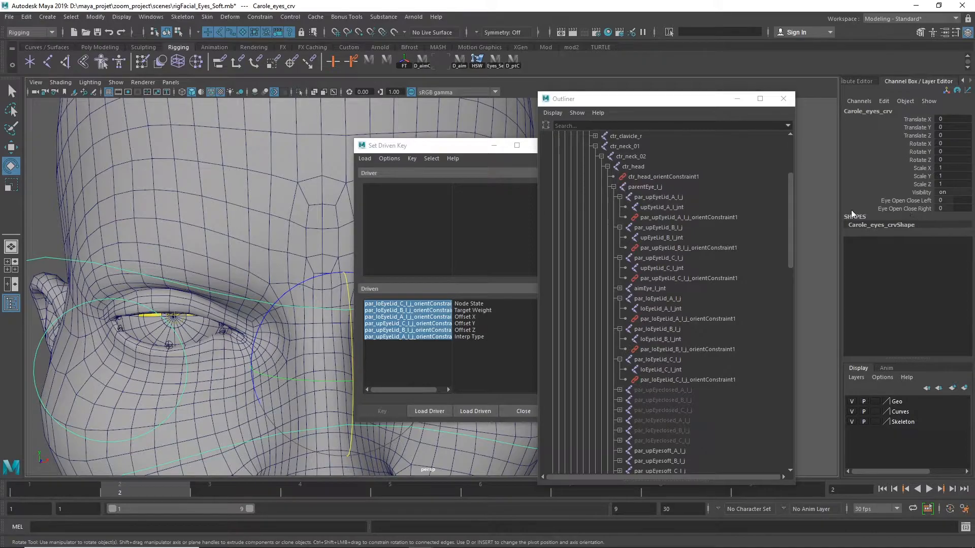
left_click(444, 410)
left_click(481, 254)
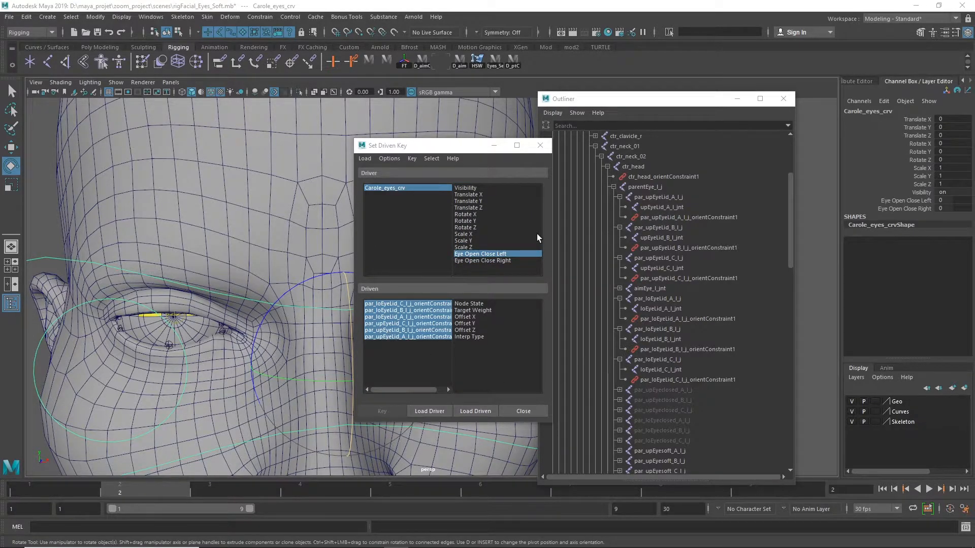
left_click_drag(476, 151, 458, 110)
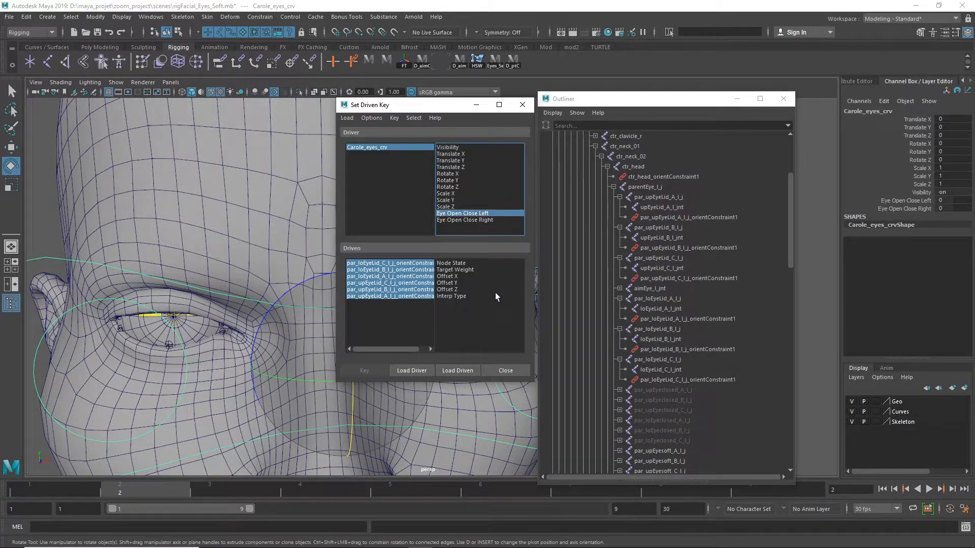
Step: Set the open (W0) and closed (W2) target weights to 0 on the orient constraint of par_loEyeLid_C_l_j
left_click(402, 263)
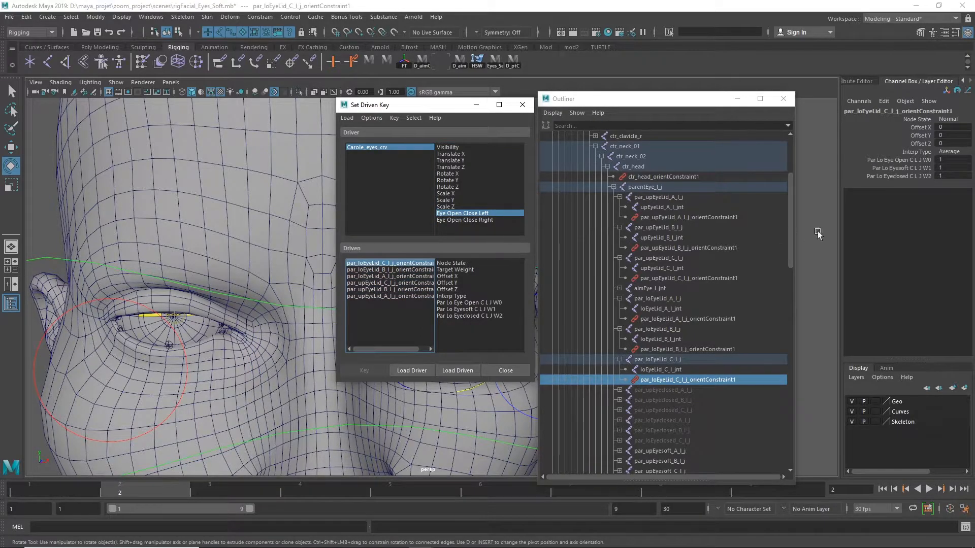
double_click(956, 160)
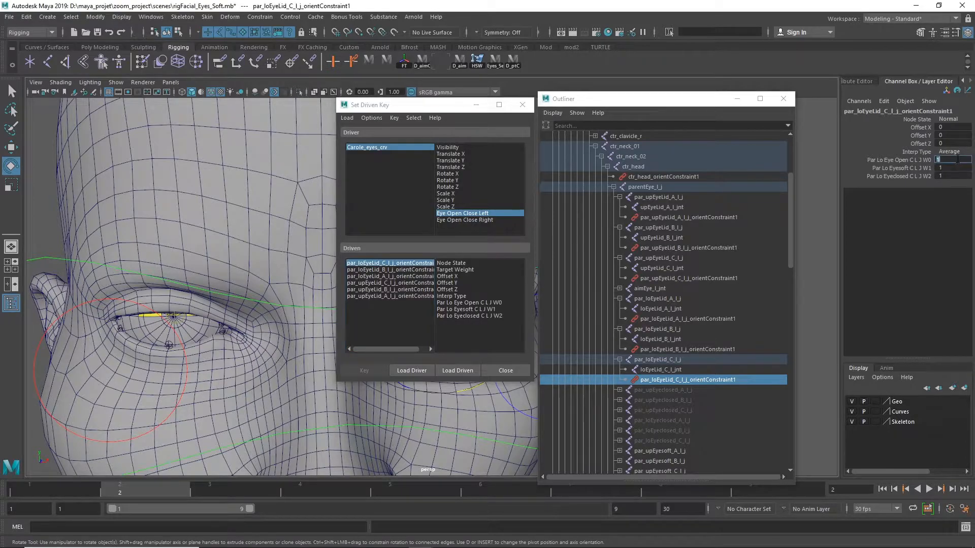
key("Tab")
key("Tab")
left_click(953, 167)
Step: Set the open (W0) and closed (W2) target weights to 0 on the left lower lid B and A orient constraints
left_click(416, 269)
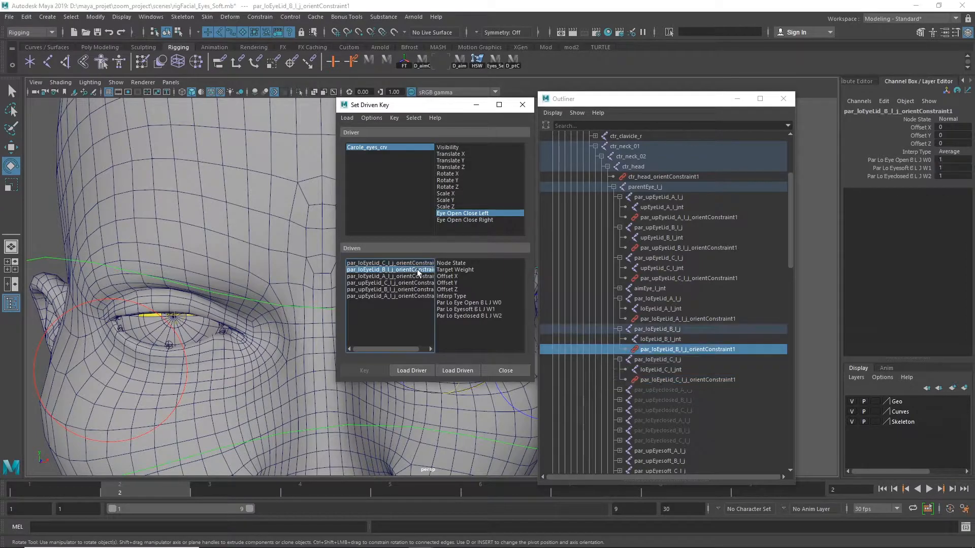
left_click(950, 159)
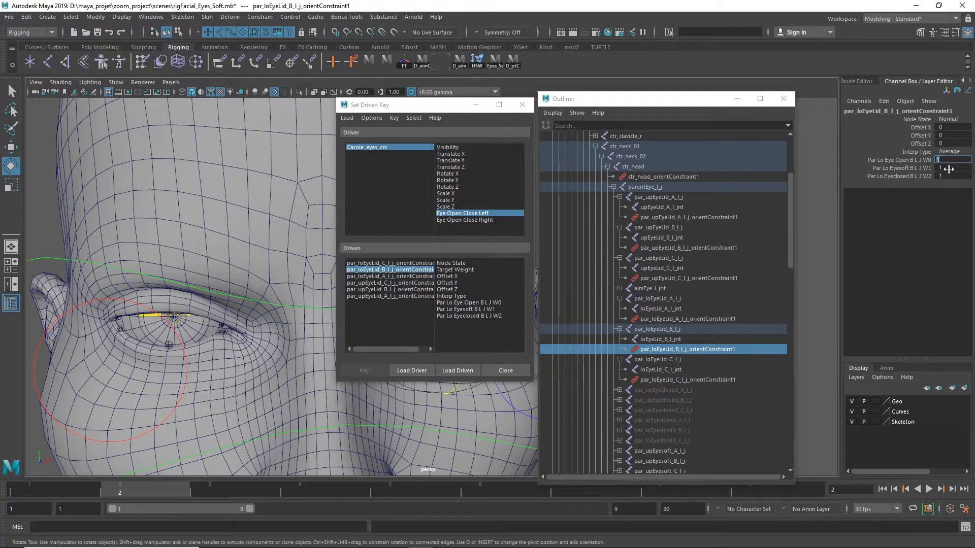
left_click(948, 176)
type("0")
left_click(389, 283)
left_click(391, 277)
left_click(948, 159)
type("0")
left_click(947, 175)
type("0")
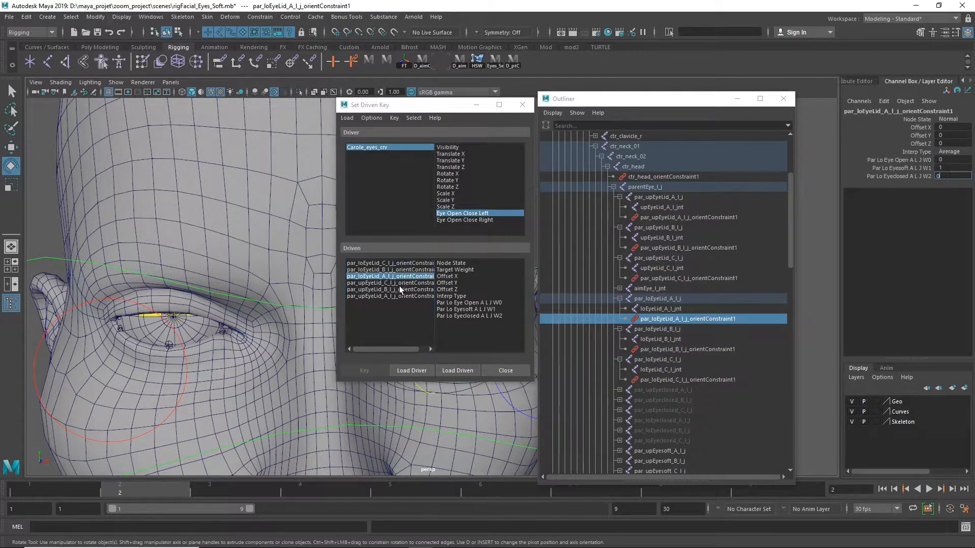
Step: Set the W0 and W2 weights to 0 on the left upper lid C, B and A constraints and check all six driven constraints' weights
left_click(389, 283)
left_click(389, 289)
left_click(393, 296)
left_click(390, 263)
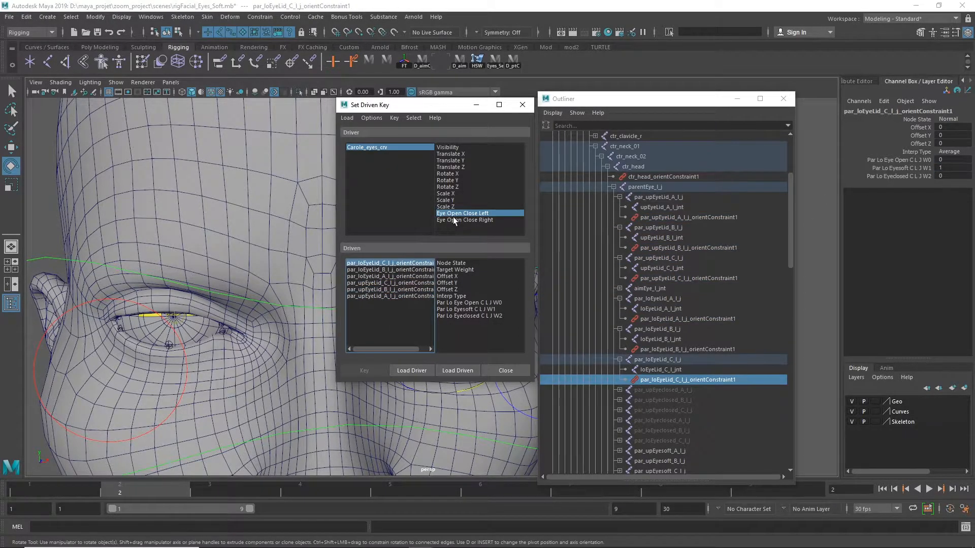
left_click(416, 270)
left_click(421, 276)
left_click(422, 283)
left_click(423, 290)
left_click(417, 296)
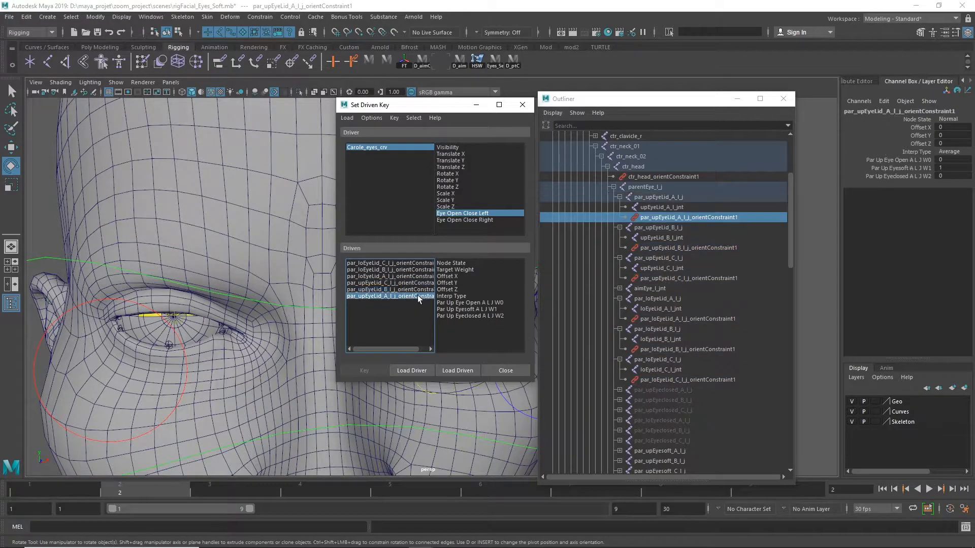
Step: Key the open, soft and closed weights of the left lower lid C, B and A constraints against Eye Open Close Left
left_click(407, 263)
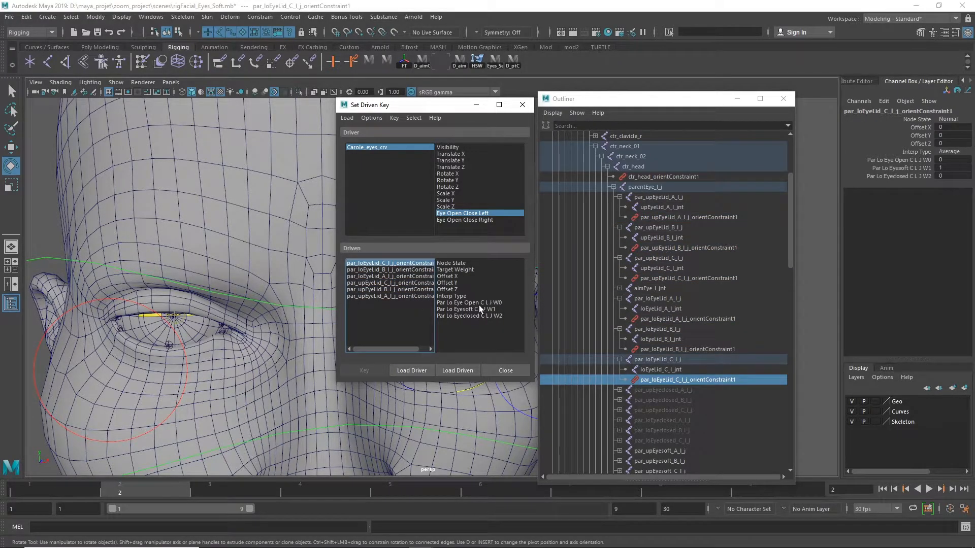
left_click_drag(482, 302, 468, 320)
left_click(368, 370)
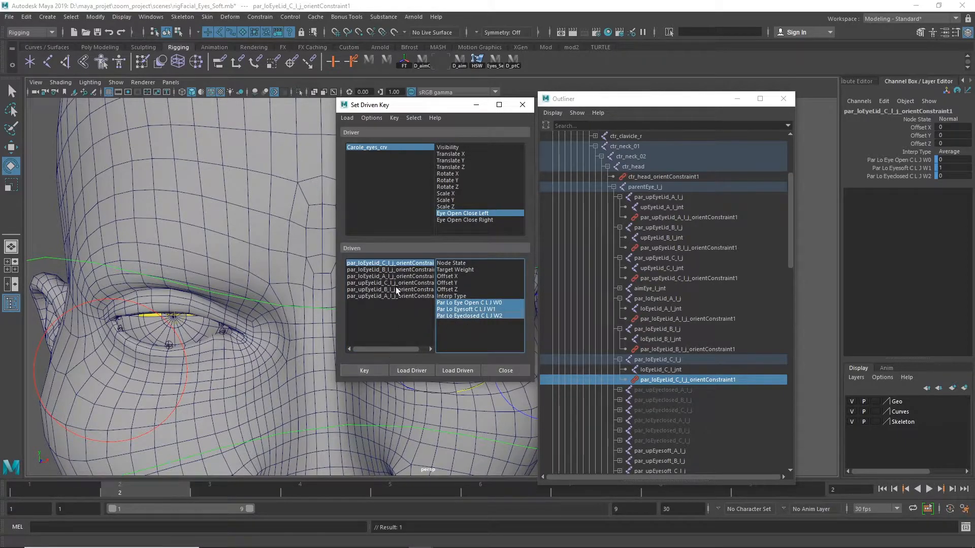
left_click(407, 269)
left_click_drag(483, 298, 479, 315)
left_click(371, 367)
left_click(400, 276)
mouse_move(470, 303)
left_mouse_down()
mouse_move(476, 316)
mouse_move(441, 314)
mouse_move(473, 316)
left_mouse_up()
left_click(365, 370)
Step: Key the open, soft and closed weights of the left upper lid C, B and A constraints against Eye Open Close Left
left_click(390, 283)
left_click(389, 289)
left_click(486, 316, "shift")
left_click(374, 371)
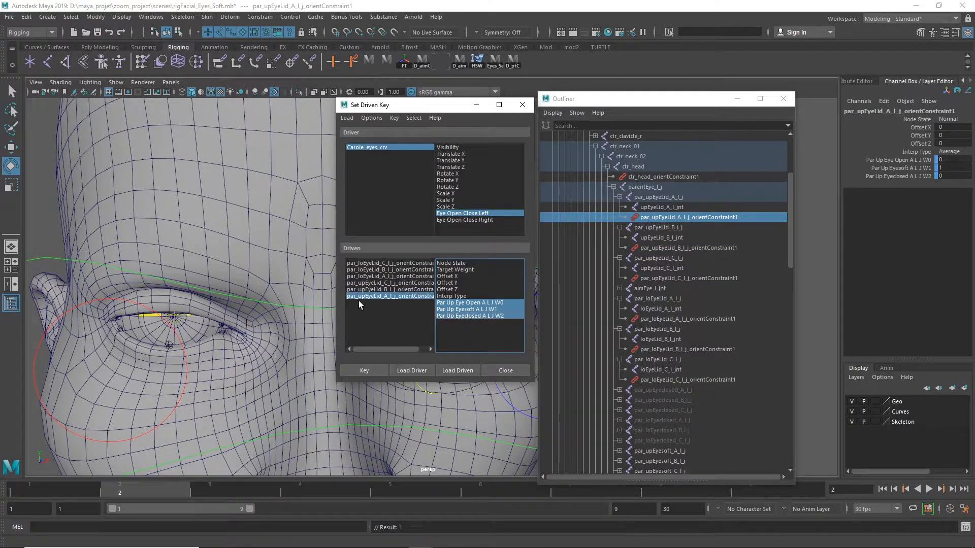
Step: Set the eyes control's Eye Open Close Left attribute to -10
left_click(411, 148)
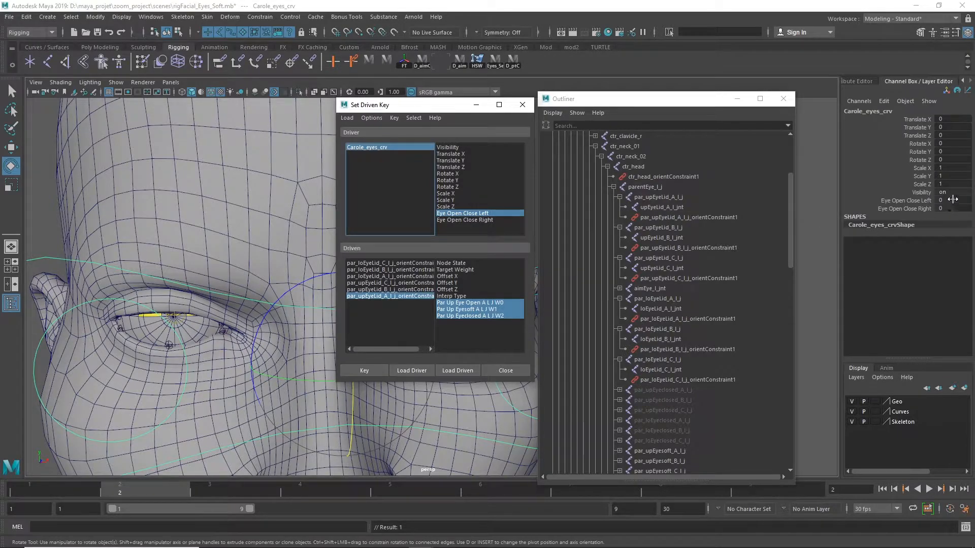
left_click(953, 200)
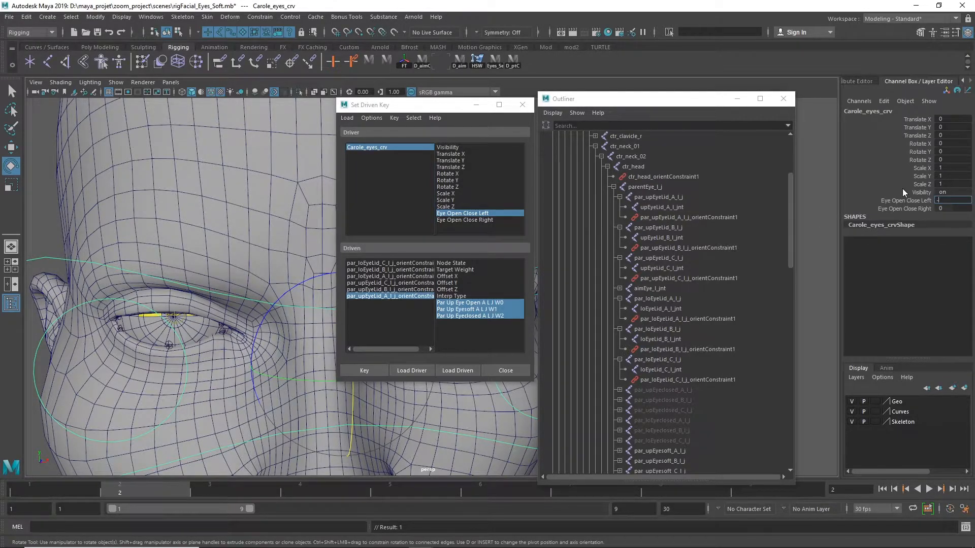
key("Return")
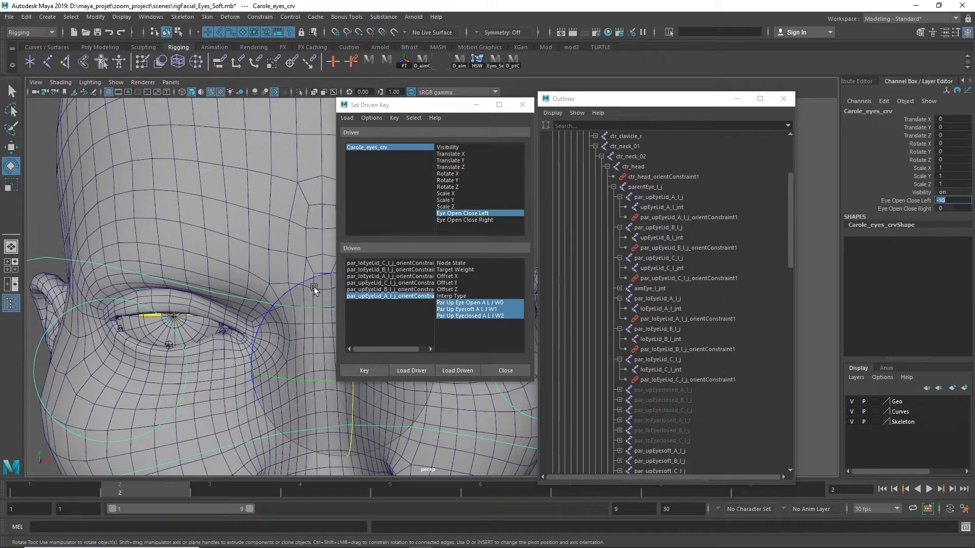
Step: Set the closed weight (W2) to 1 and the open and soft weights to 0 on the left lower lid C, B and A constraints
left_click(391, 263)
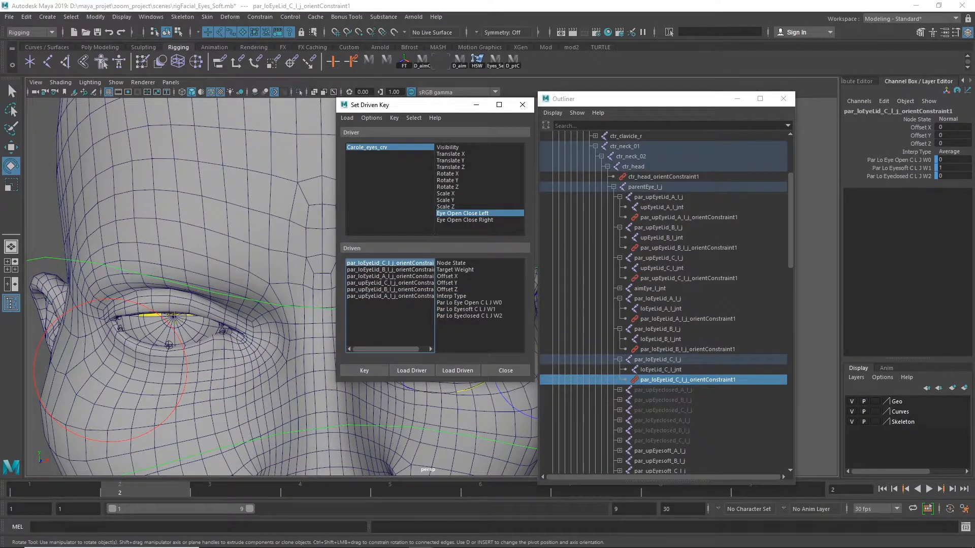
double_click(953, 176)
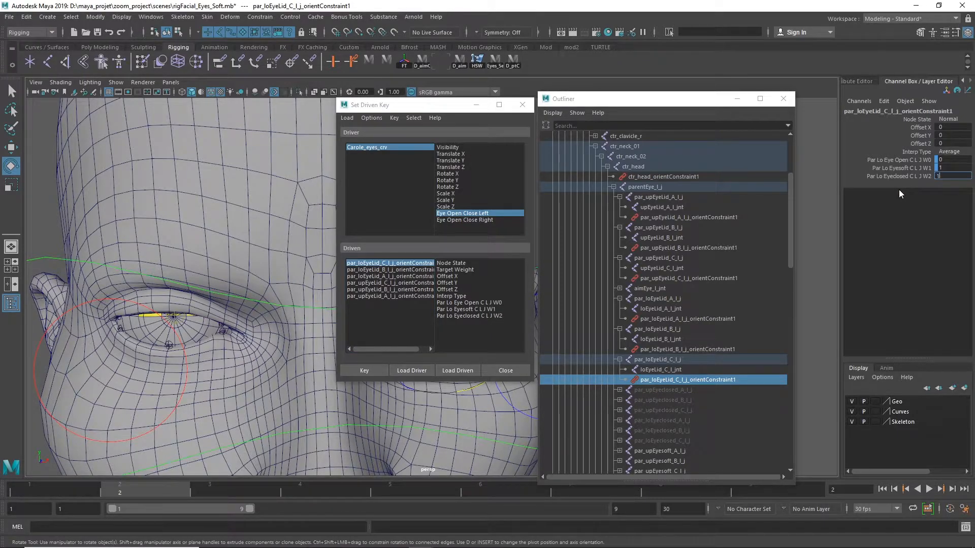
left_click_drag(945, 168, 953, 161)
left_click(386, 269)
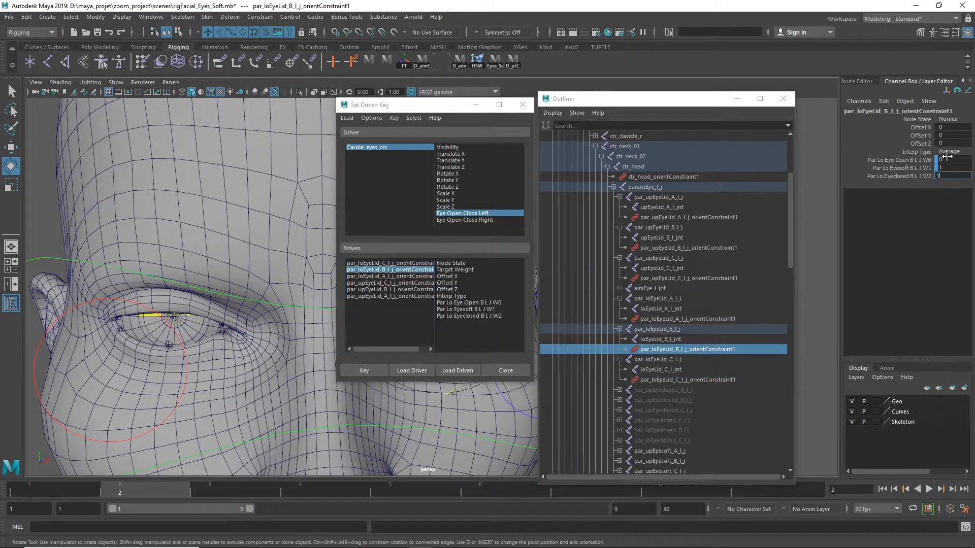
left_click(389, 276)
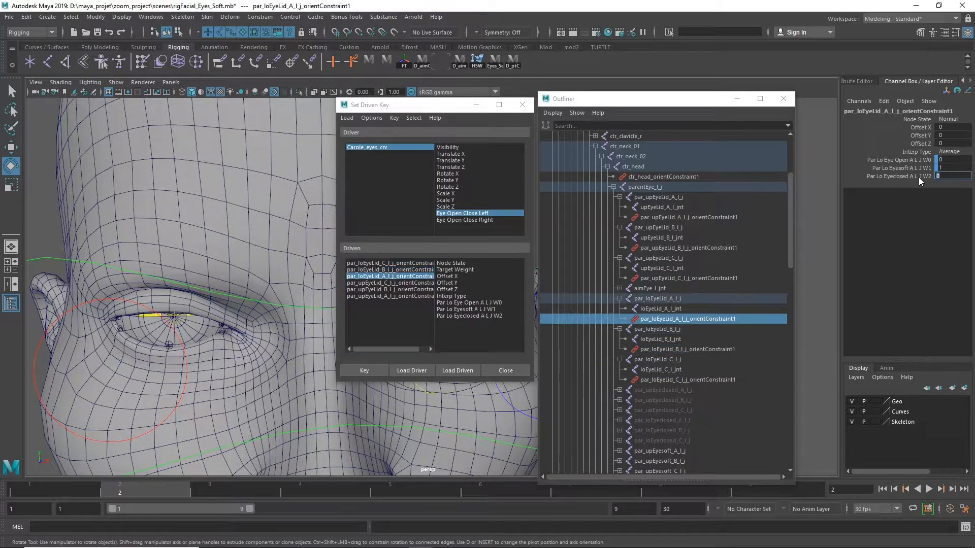
Step: Set the closed weight (W2) to 1 on the left upper lid C, B and A constraints, and the soft weight (W1) to 0 on C and B
left_click(391, 283)
mouse_move(943, 162)
left_mouse_down()
mouse_move(903, 175)
mouse_move(949, 168)
left_mouse_up()
left_click(425, 290)
type("0")
key("Return")
left_click(948, 176)
type("1")
key("Return")
left_click(424, 296)
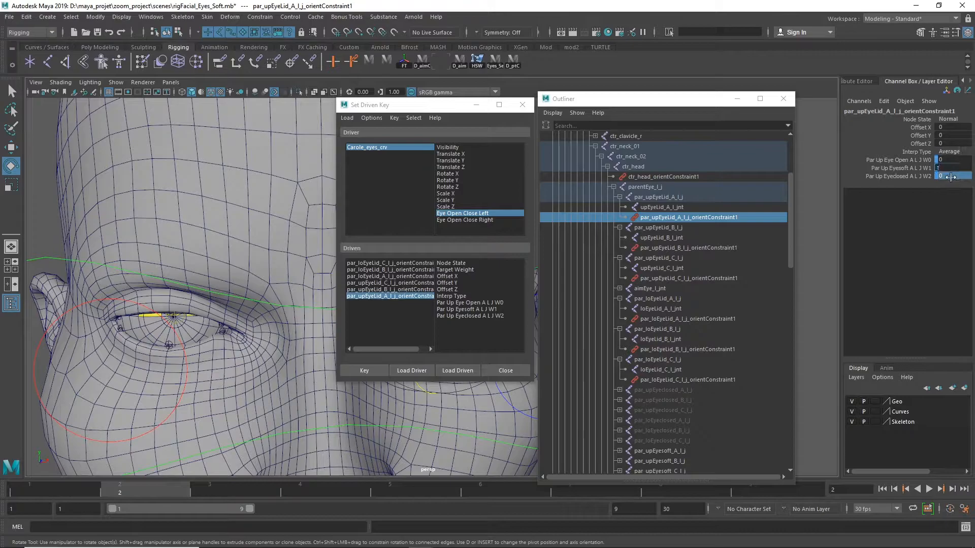
Step: Key the three target weights of the left lower lid C, B and A constraints at Eye Open Close Left -10
left_click(348, 263)
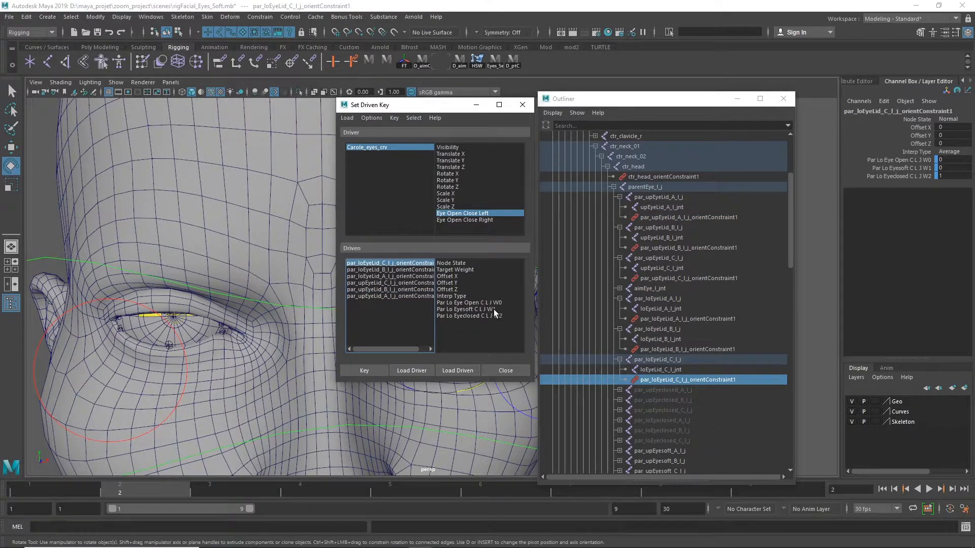
left_click_drag(489, 304, 471, 318)
left_click(374, 372)
left_click(392, 271)
left_click(374, 373)
left_click(395, 277)
left_click(376, 372)
Step: Key the three target weights of the left upper lid C, B and A constraints at Eye Open Close Left -10
left_click(401, 284)
left_click(378, 371)
left_click(400, 289)
left_click(376, 371)
left_click(396, 296)
left_click(376, 371)
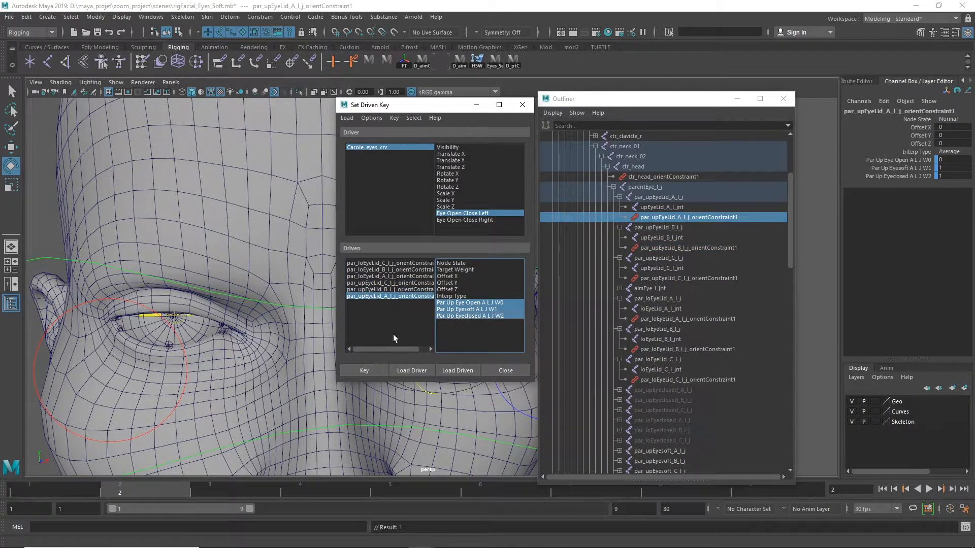
Step: Set the eyes control's Eye Open Close Left attribute to 10
left_click(368, 150)
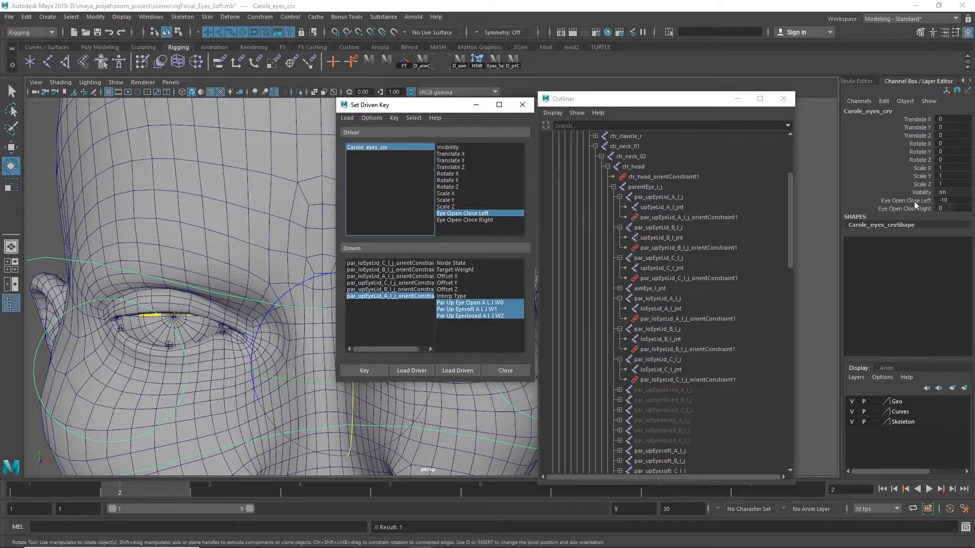
double_click(949, 200)
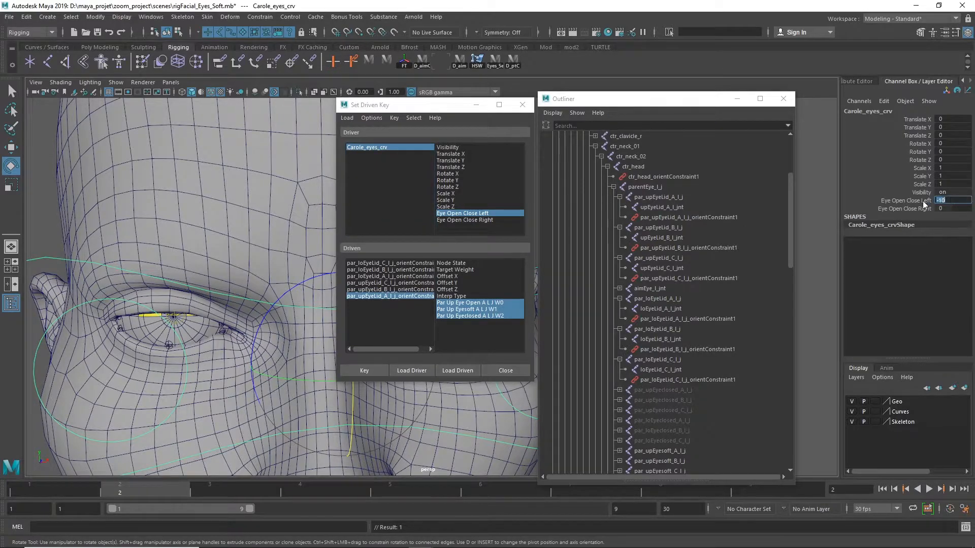
type("10")
key("Return")
Step: Set the left lower lid C constraint's open weight to 1 and soft and closed weights to 0, and key all three
left_click(391, 263)
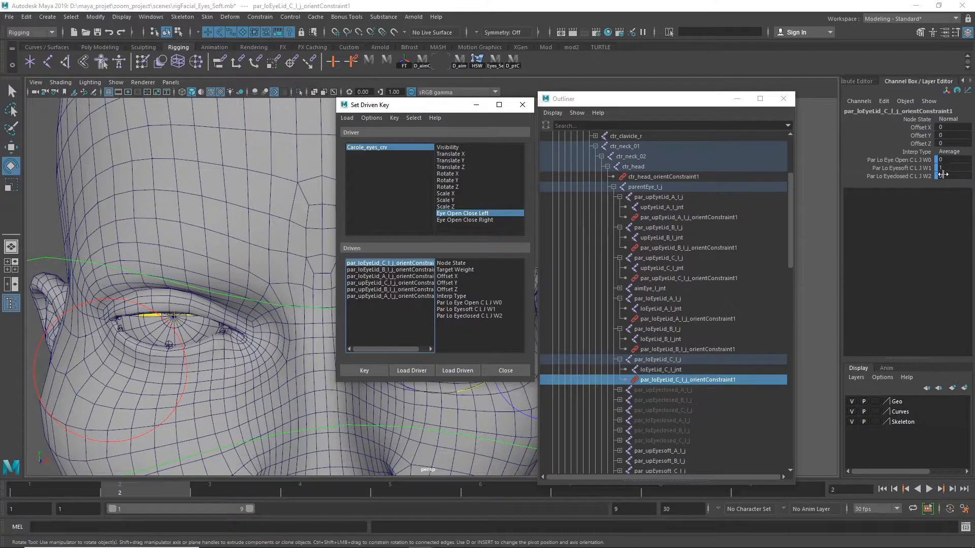
double_click(948, 160)
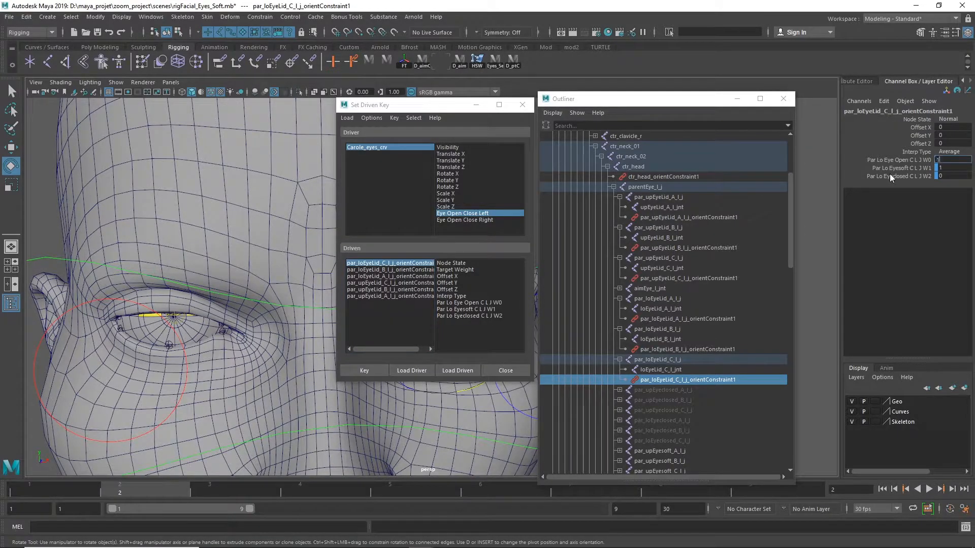
left_click_drag(954, 169, 953, 176)
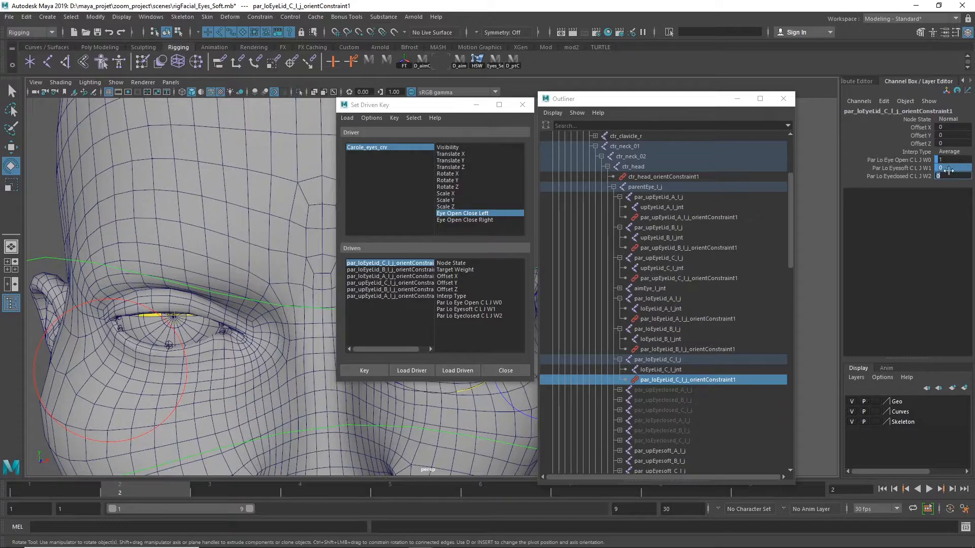
left_click_drag(468, 303, 468, 317)
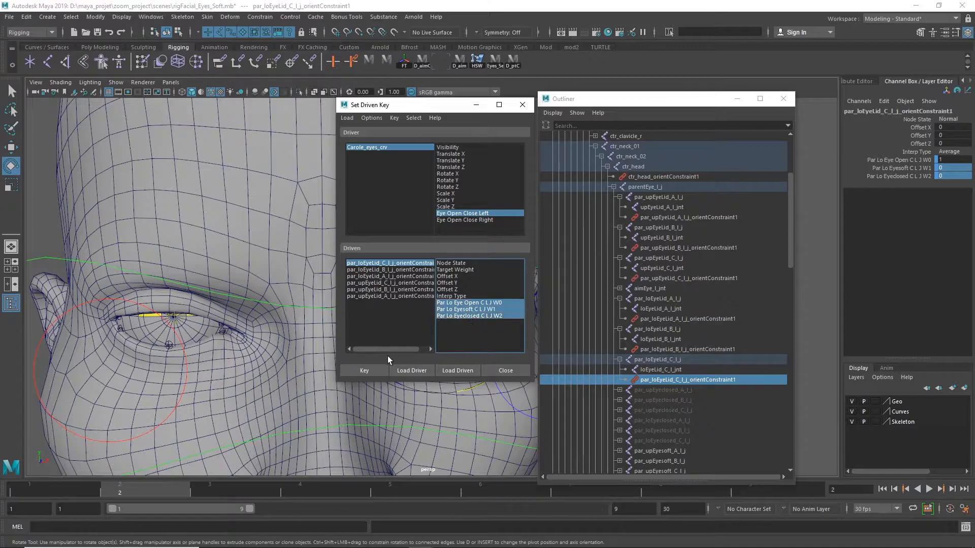
left_click(366, 372)
Step: Set the left lower lid B constraint's open weight to 1 and soft and closed weights to 0, and key all three
left_click(420, 271)
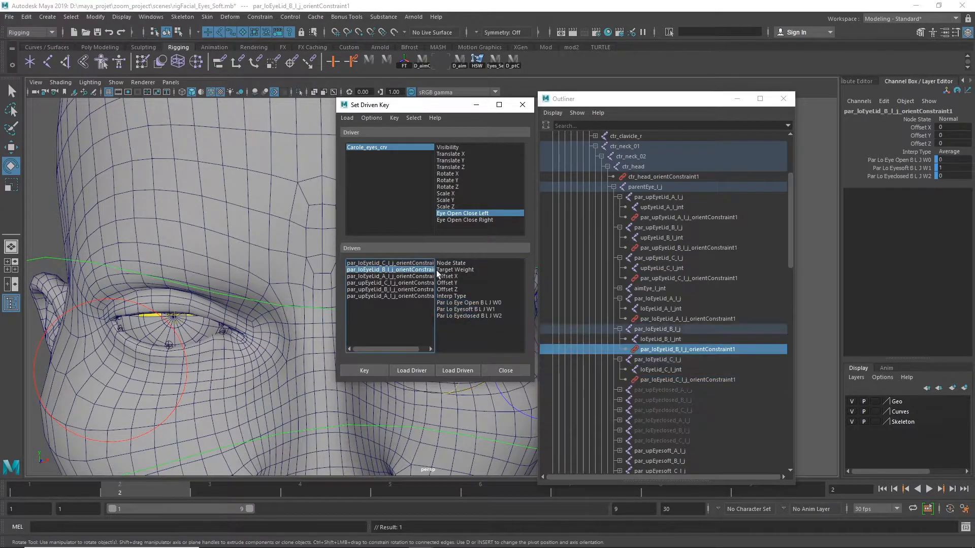
double_click(939, 160)
type("1")
key("Return")
left_click_drag(958, 168, 959, 176)
left_click_drag(469, 302, 487, 315)
left_click(365, 370)
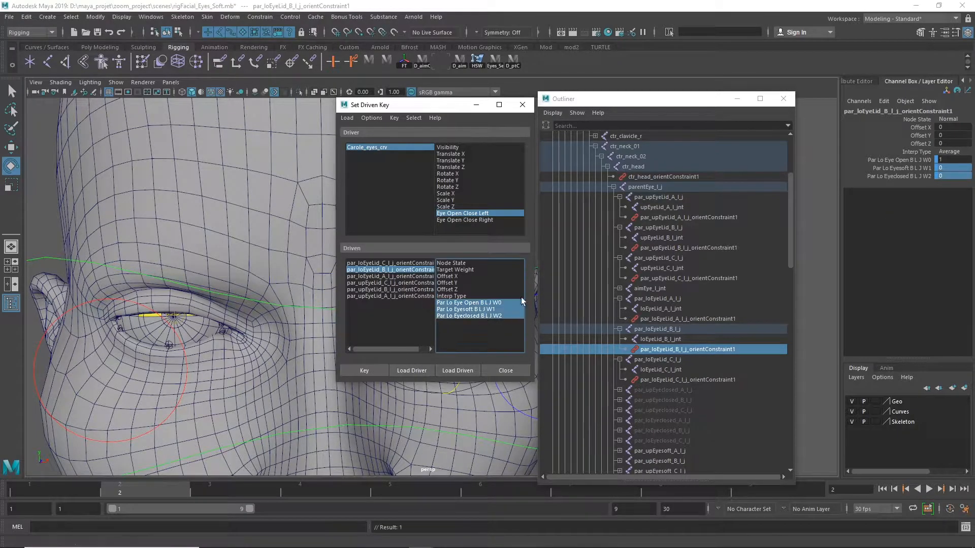
Step: Set the left lower lid A constraint's open weight to 1 and soft and closed weights to 0, and key all three
left_click(391, 276)
left_click(948, 160)
type("1")
key("Return")
left_click_drag(958, 168, 959, 176)
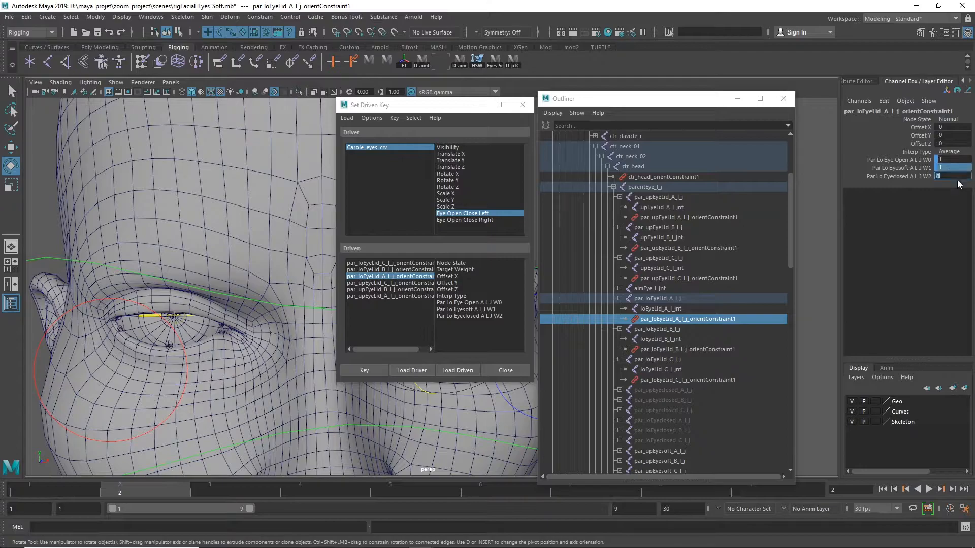
left_click(378, 372)
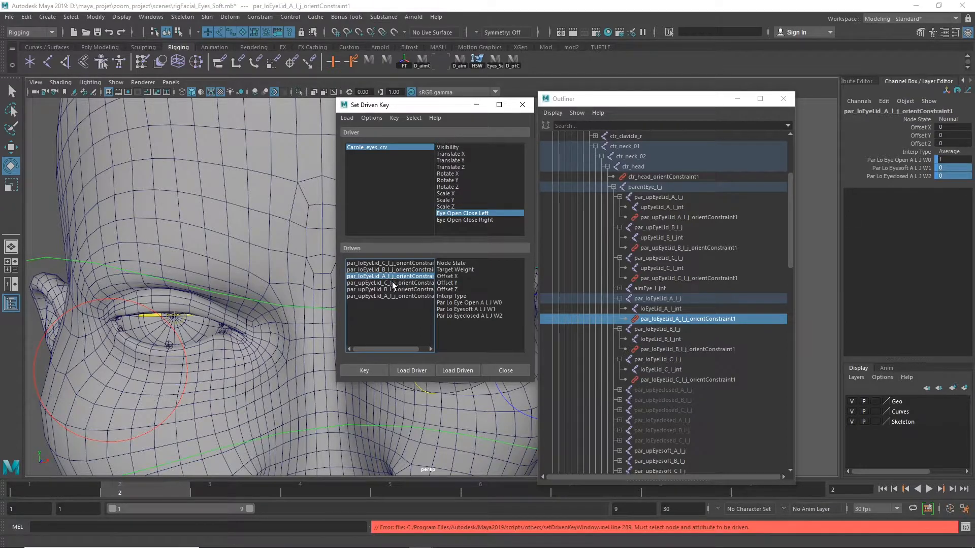
left_click_drag(491, 303, 492, 316)
left_click(365, 371)
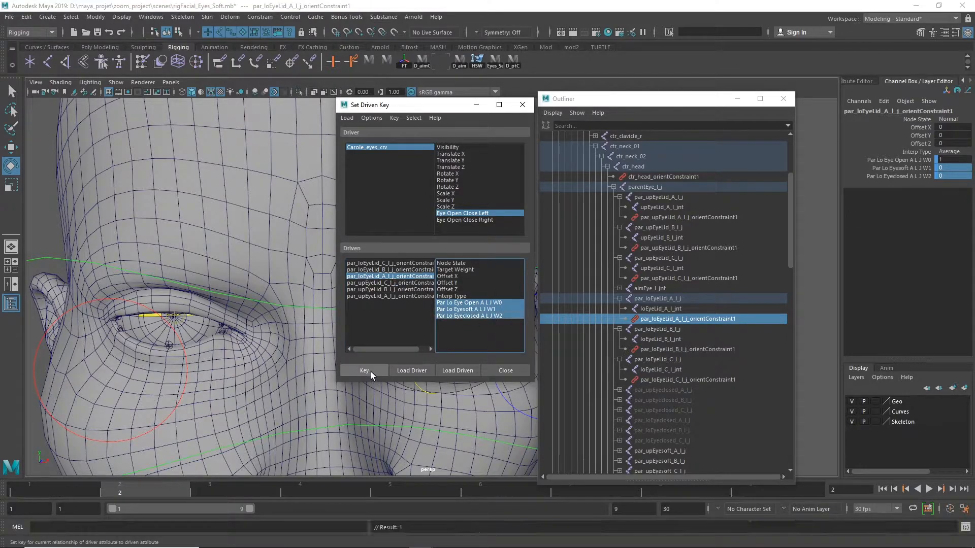
Step: Check the left lower lid weights and set the upper lid C constraint's open weight to 1, soft and closed weights to 0
left_click(412, 264)
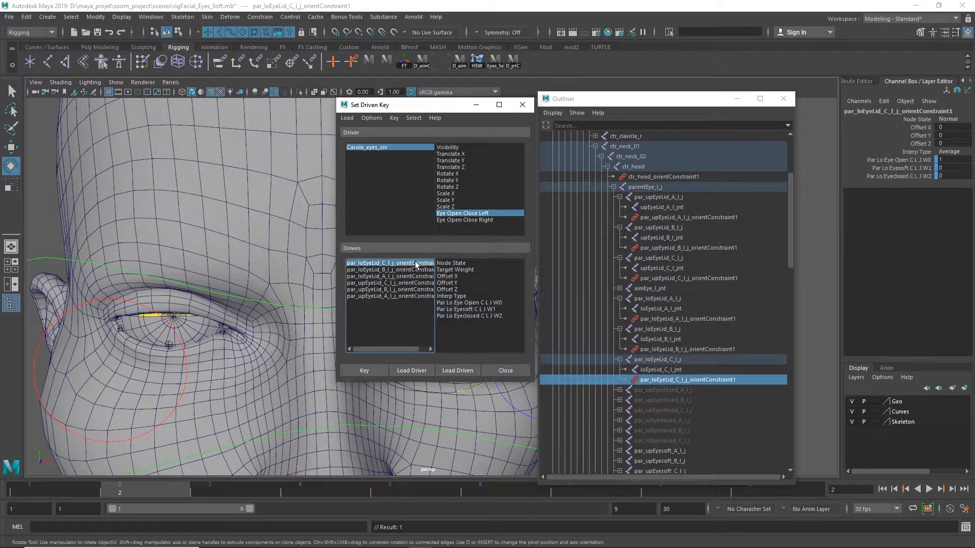
left_click(413, 270)
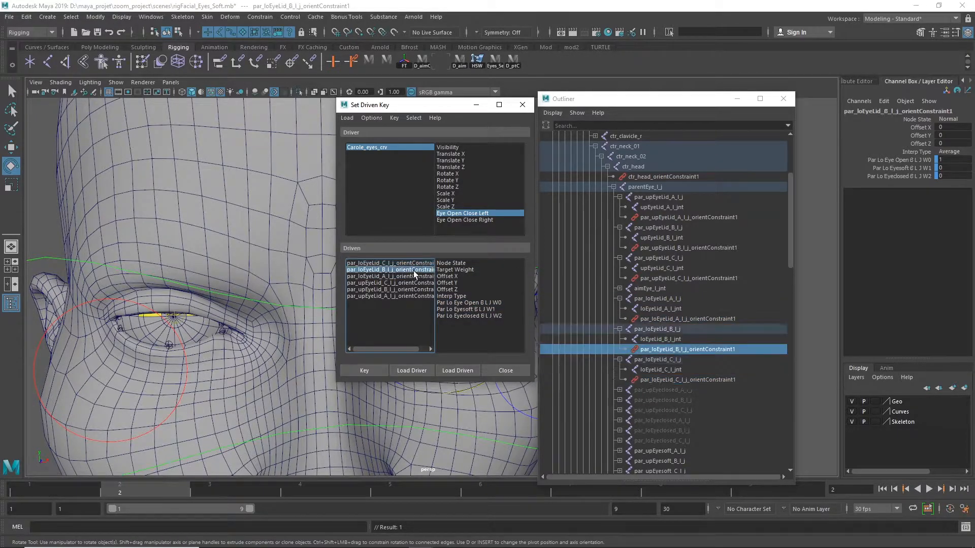
left_click(412, 277)
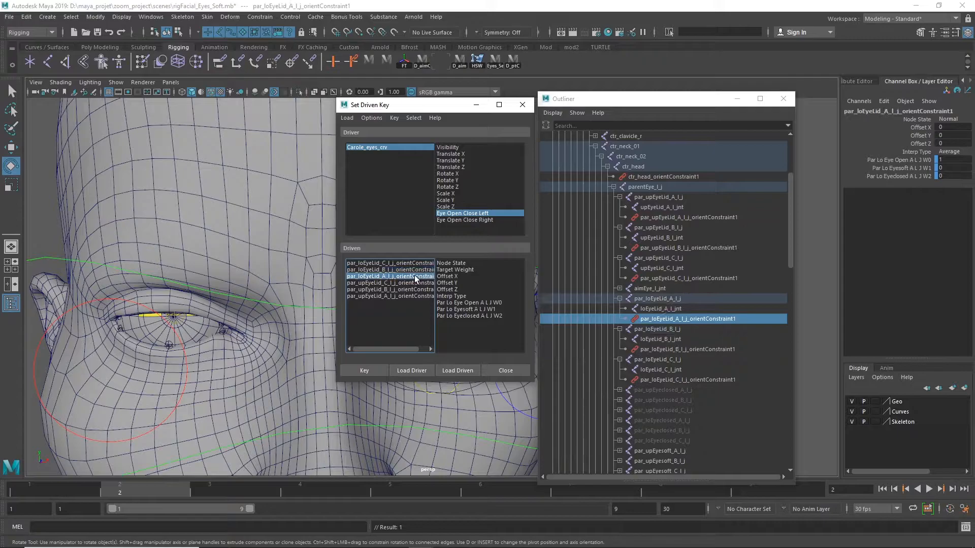
left_click(414, 283)
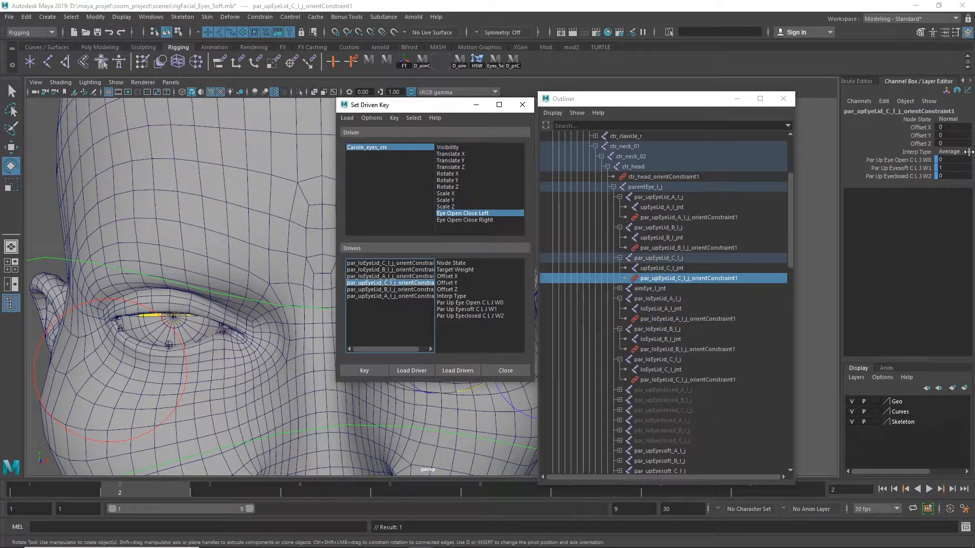
left_click(951, 159)
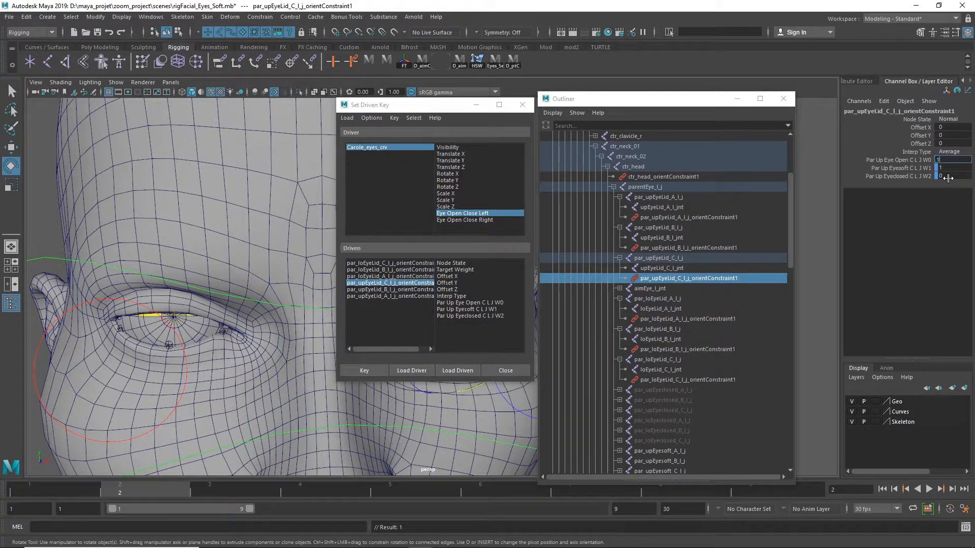
left_click_drag(948, 169, 954, 177)
type("0")
key("Return")
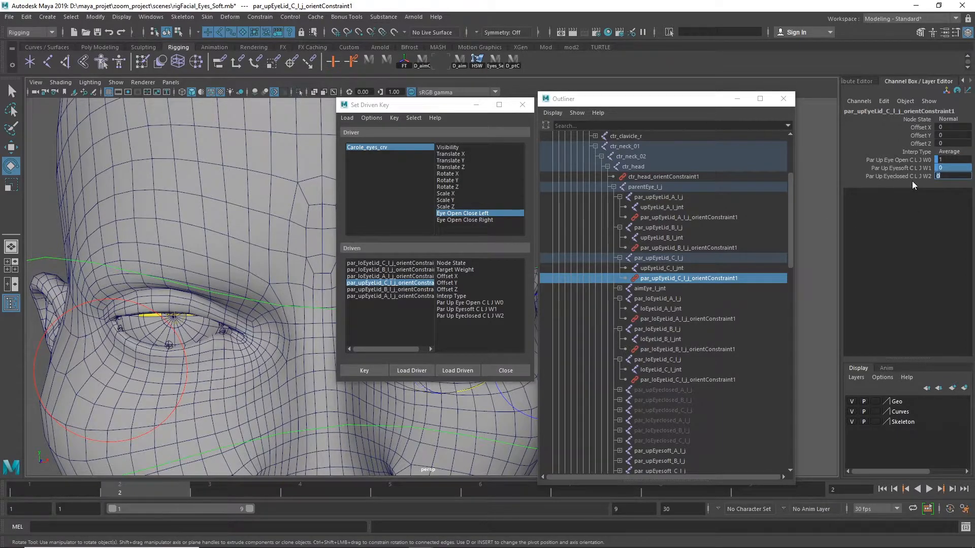
Step: Set the open weight to 1 and the soft and closed weights to 0 on the left upper lid B and A constraints
left_click(396, 290)
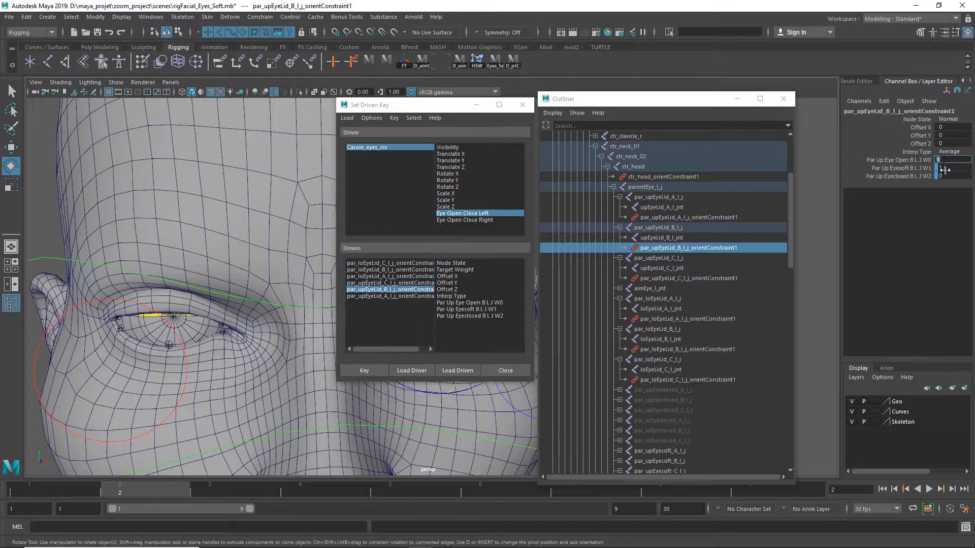
key("Down")
left_click_drag(899, 168, 955, 178)
left_click(921, 236)
left_click(951, 159)
type("0")
key("Return")
Step: Key the three target weights of the left upper lid C, B and A constraints at Eye Open Close Left 10
left_click(407, 283)
left_click(492, 309)
mouse_move(492, 303)
left_mouse_down()
mouse_move(496, 316)
mouse_move(482, 316)
left_mouse_up()
left_click(365, 370)
left_click(411, 290)
left_click(367, 370)
left_click(410, 296)
left_click(366, 370)
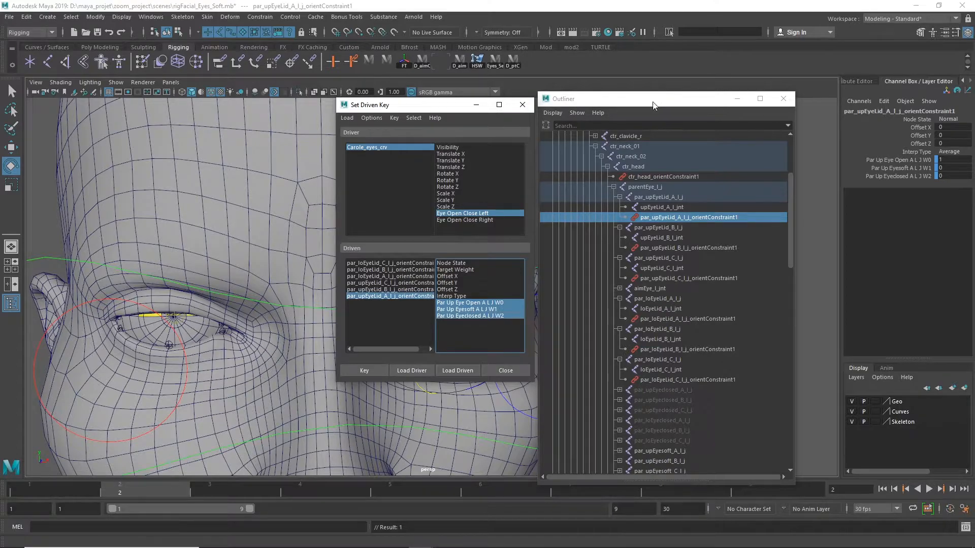
Step: Move the Outliner and Set Driven Key windows off the viewport and select the eyes control curve
left_click_drag(664, 103, 974, 79)
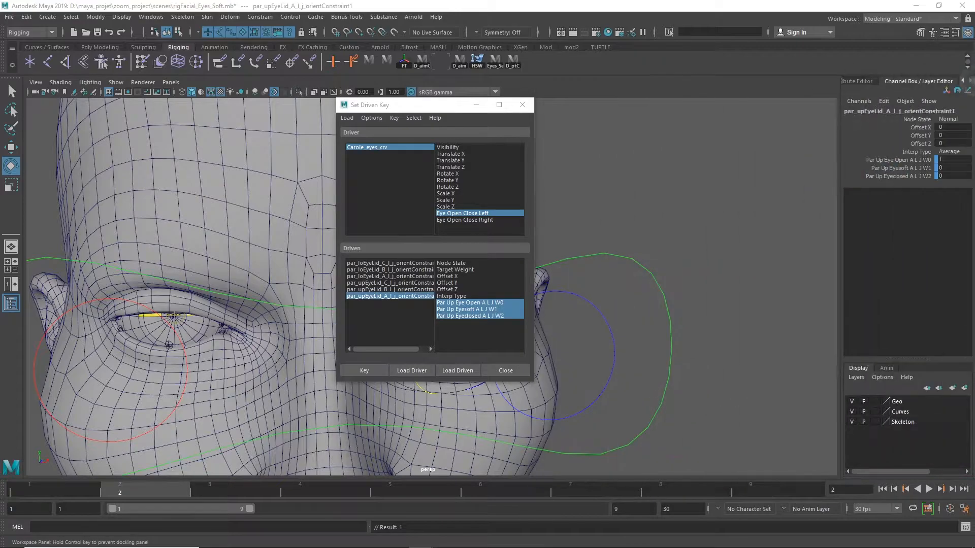
left_click_drag(436, 108, 974, 102)
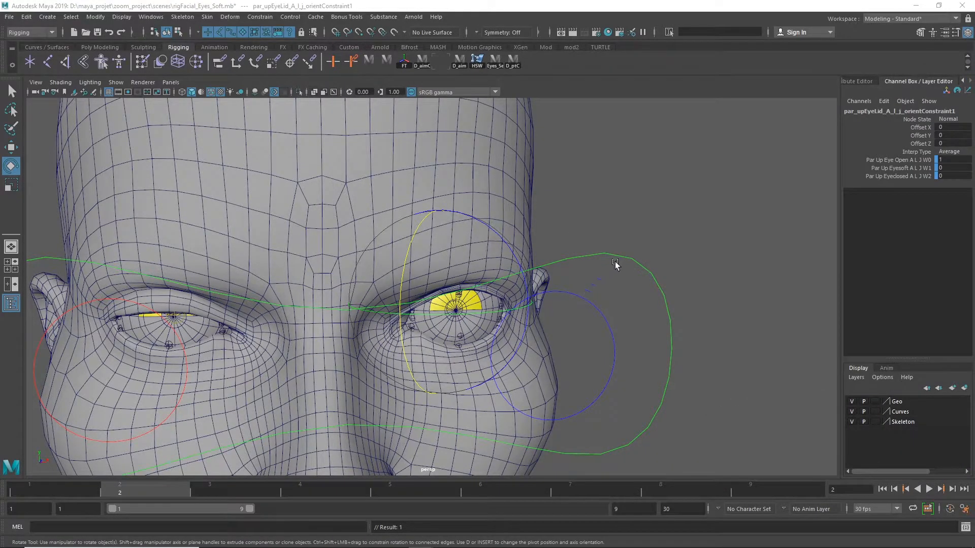
scroll(736, 282, "down", 10)
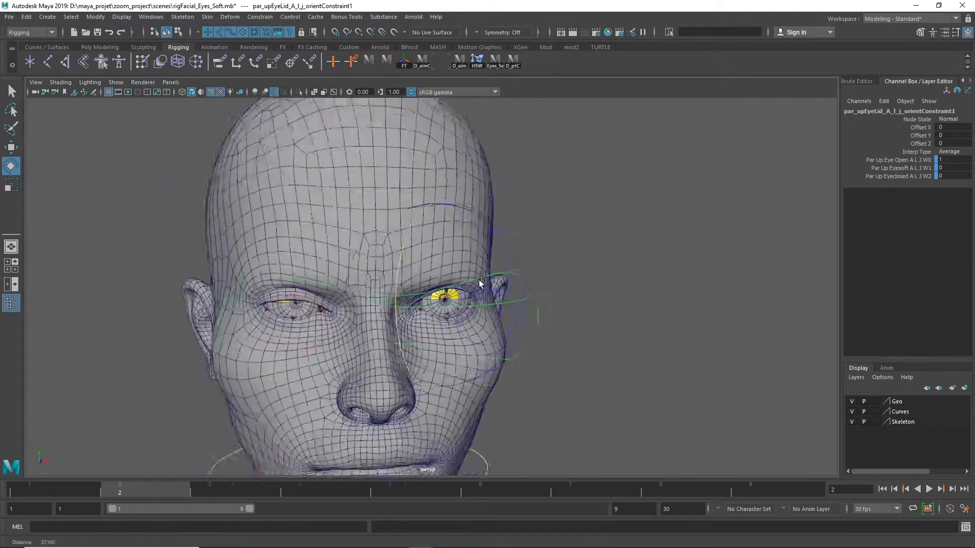
left_click(632, 262)
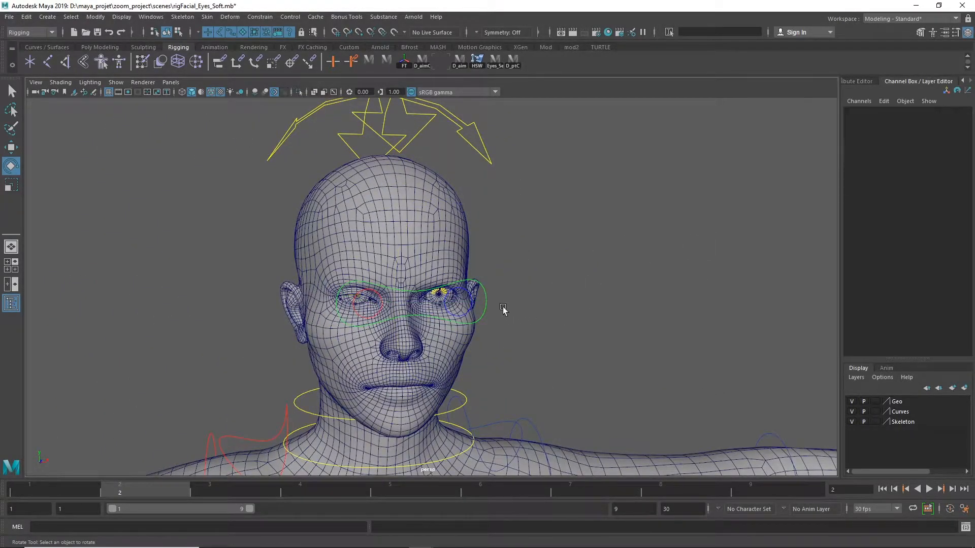
left_click(485, 304)
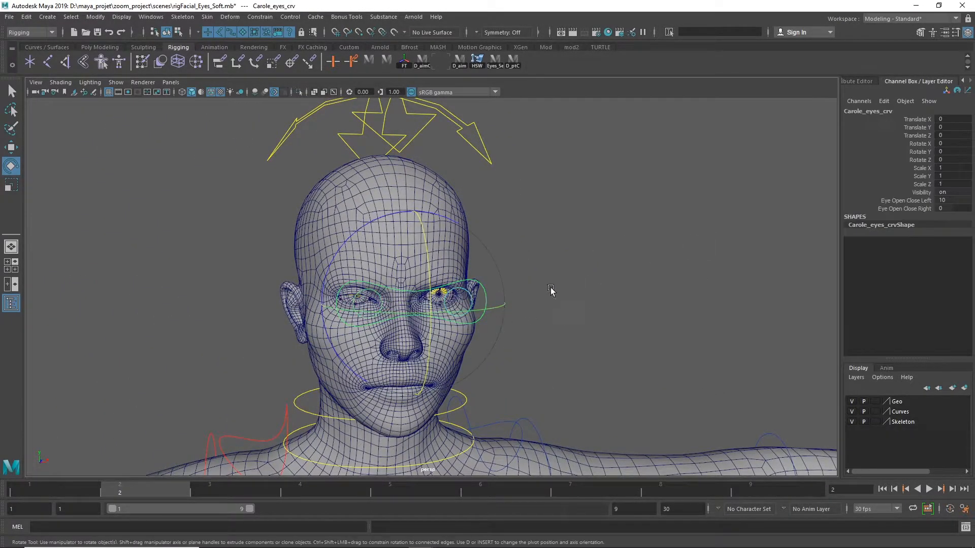
Step: Set Eye Open Close Left to 0 on the eyes control and activate the Move tool
double_click(954, 202)
type("0")
key("Return")
scroll(520, 383, "up", 5)
left_click_drag(645, 393, 587, 384, "alt")
key("w")
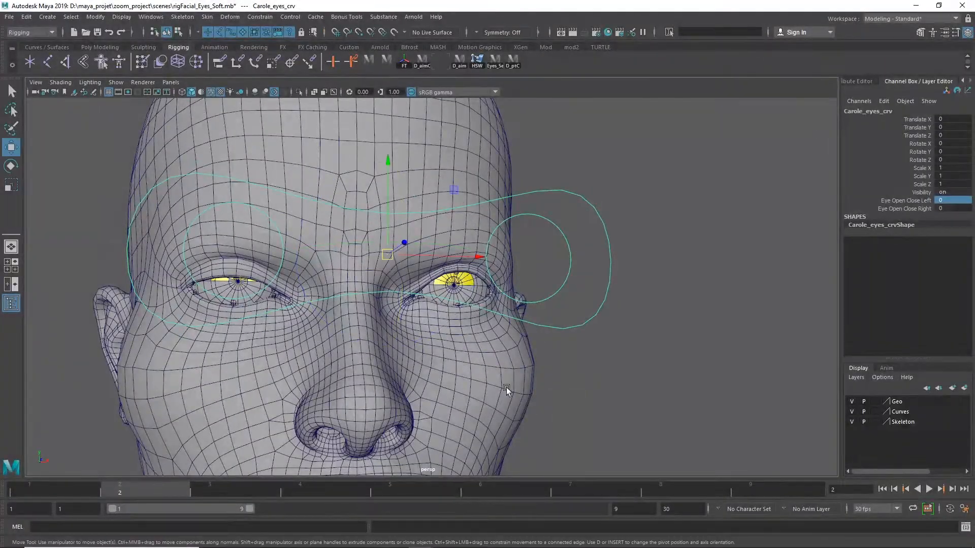
Step: Shift the eyes control around and slide Eye Open Close Left to -10 to test the left lids' follow and closing
left_click_drag(391, 266, 439, 335)
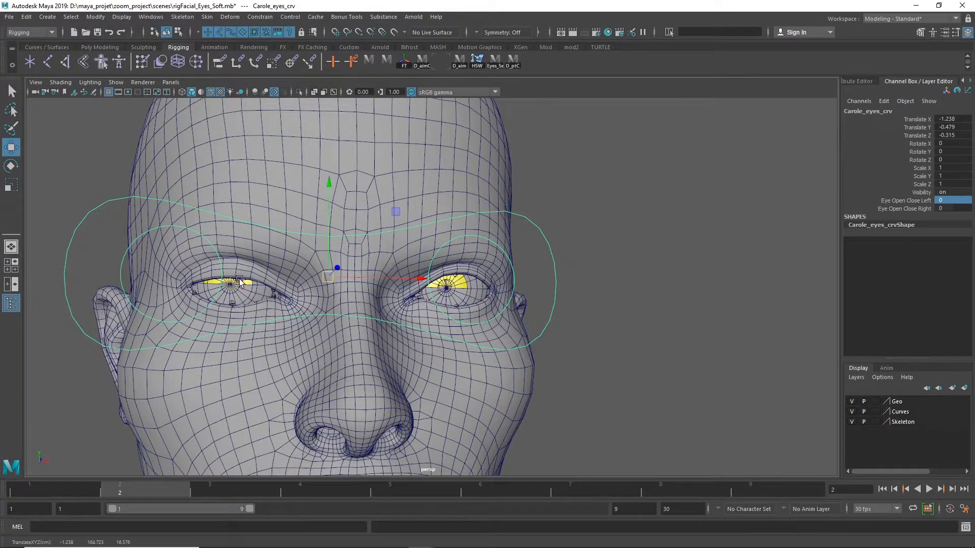
left_click_drag(333, 274, 349, 286)
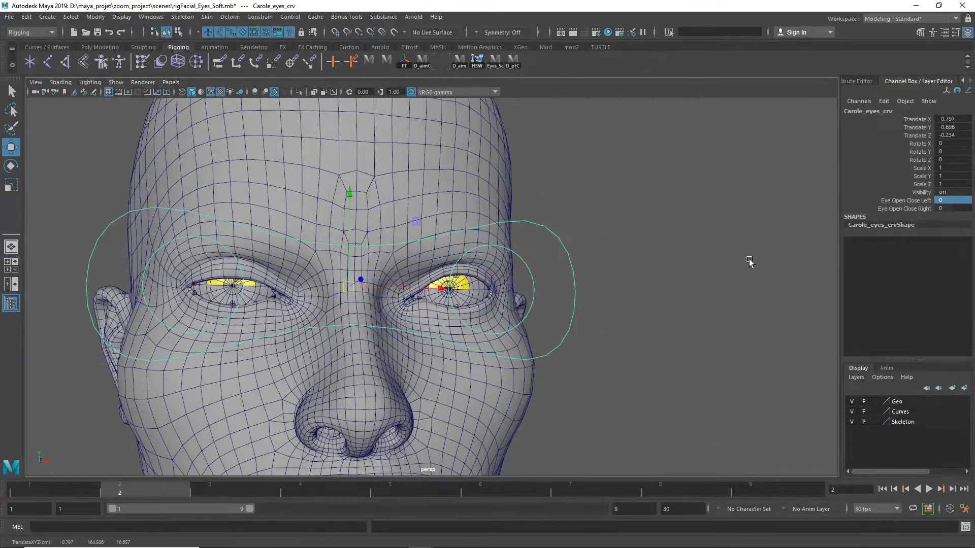
left_click(912, 200)
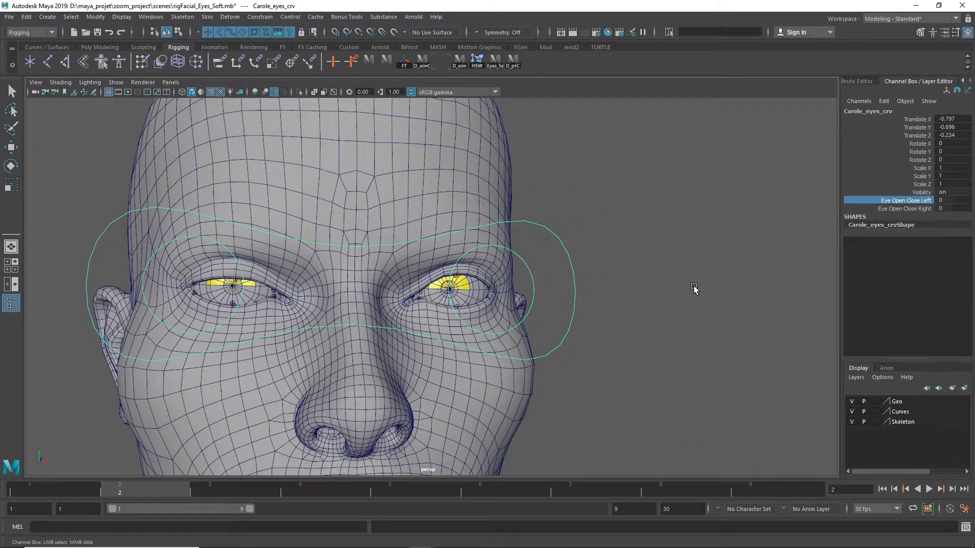
middle_click_drag(686, 289, 609, 301)
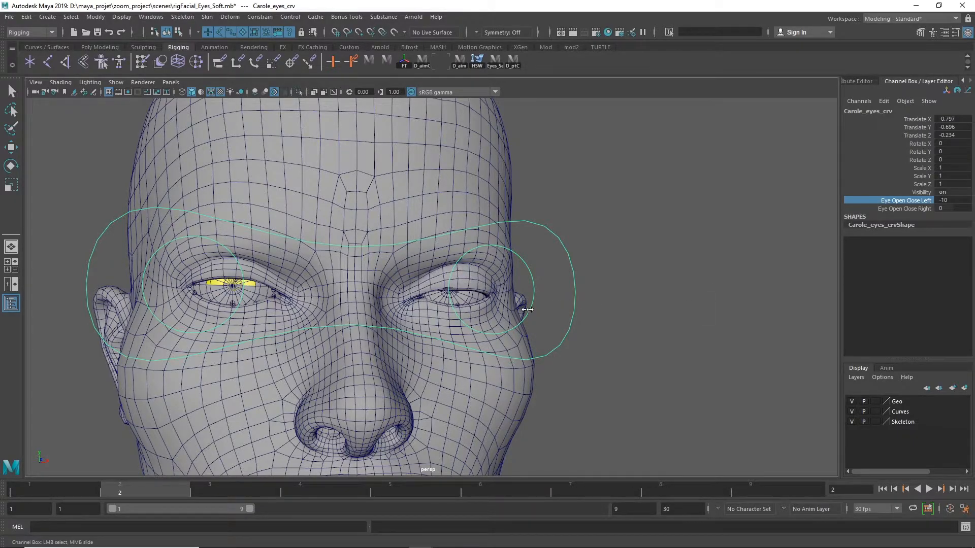
middle_click_drag(513, 311, 366, 325)
Step: Slide Eye Open Close Right to 10 and Eye Open Close Left to 2.3 on the eyes control to test both attributes
left_click(899, 209)
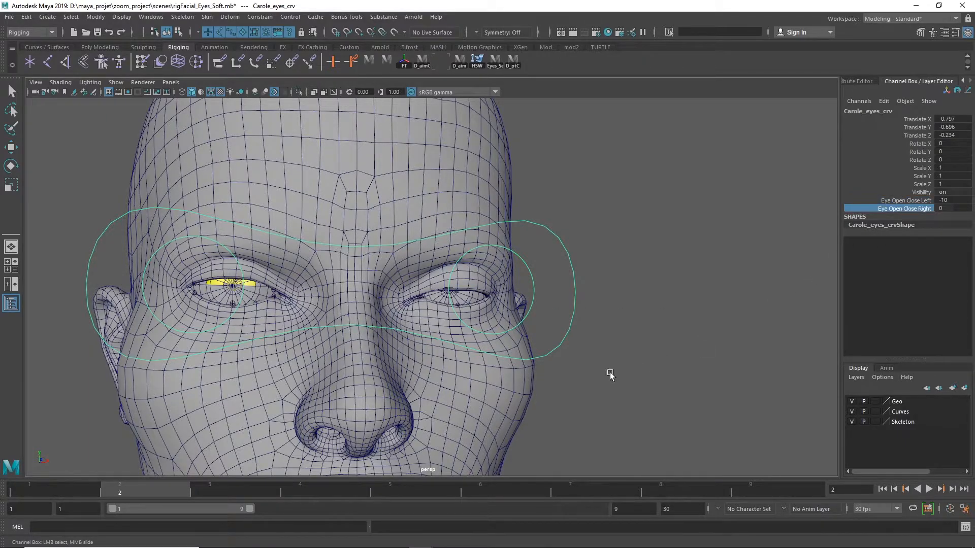
middle_click_drag(620, 375, 755, 308)
left_click(914, 200)
middle_click_drag(672, 264, 880, 268)
middle_click_drag(610, 281, 600, 306)
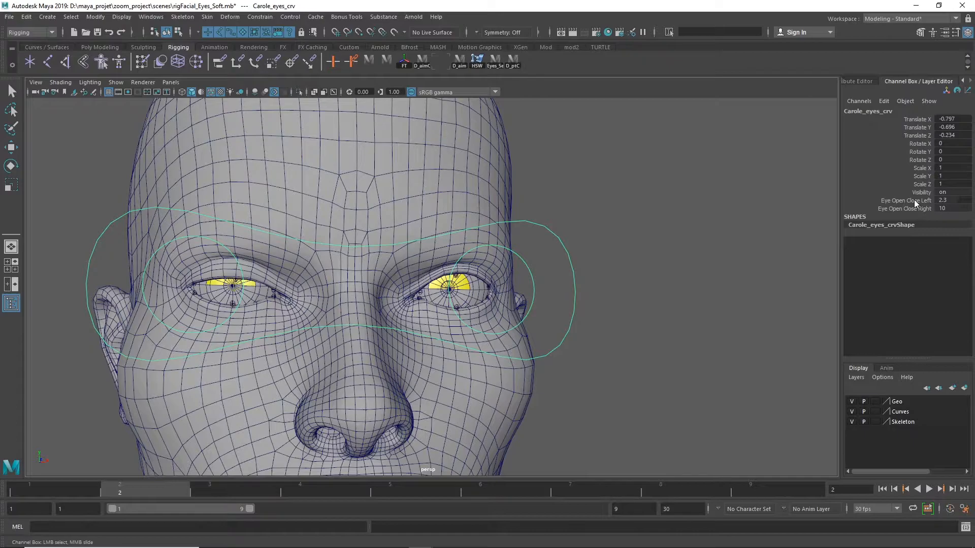
Step: Set Eye Open Close Left to -10 and bring the Outliner and Set Driven Key windows back over the viewport
left_click(949, 200)
type("-10")
key("Return")
left_click_drag(974, 122, 321, 115)
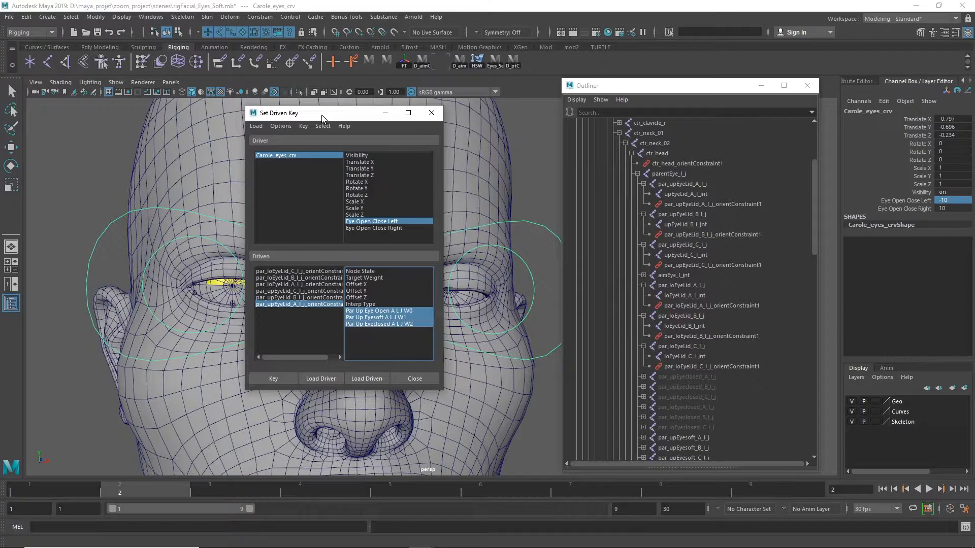
Step: Check the target weights of the left lower lid C, B and A constraints and the upper lid C constraint
left_click(300, 271)
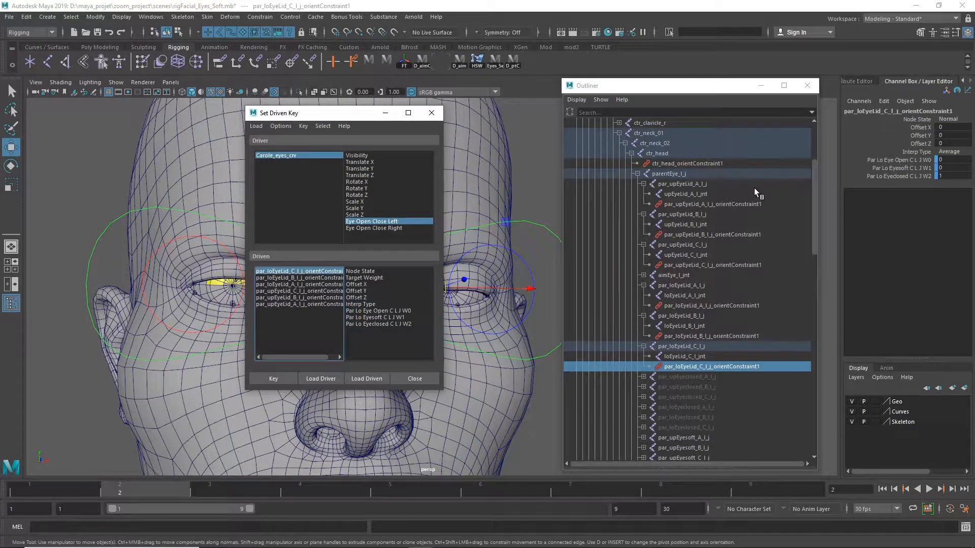
left_click_drag(657, 92, 624, 82)
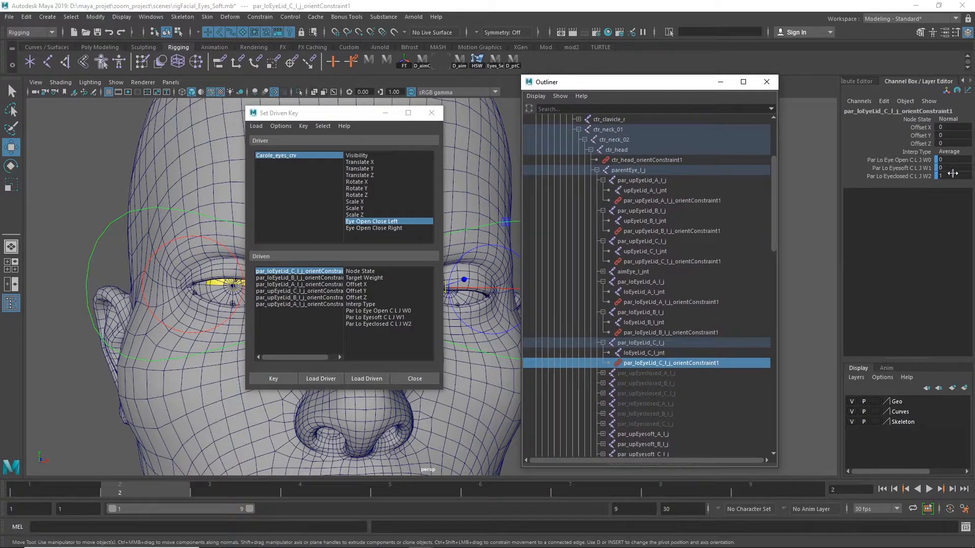
left_click(312, 278)
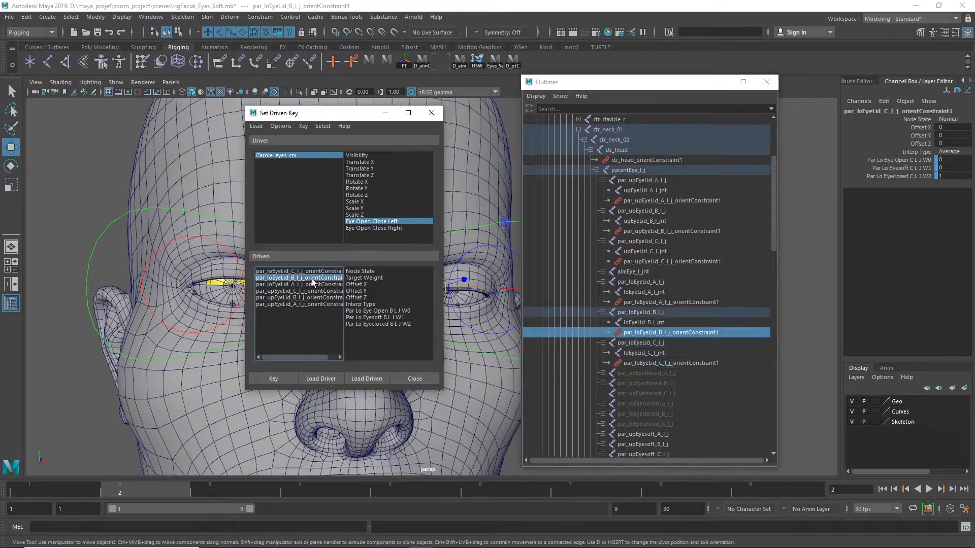
left_click(321, 285)
left_click(320, 291)
Step: Set the soft weight of the left upper lid B constraint to 0 and key its three target weights
left_click(323, 298)
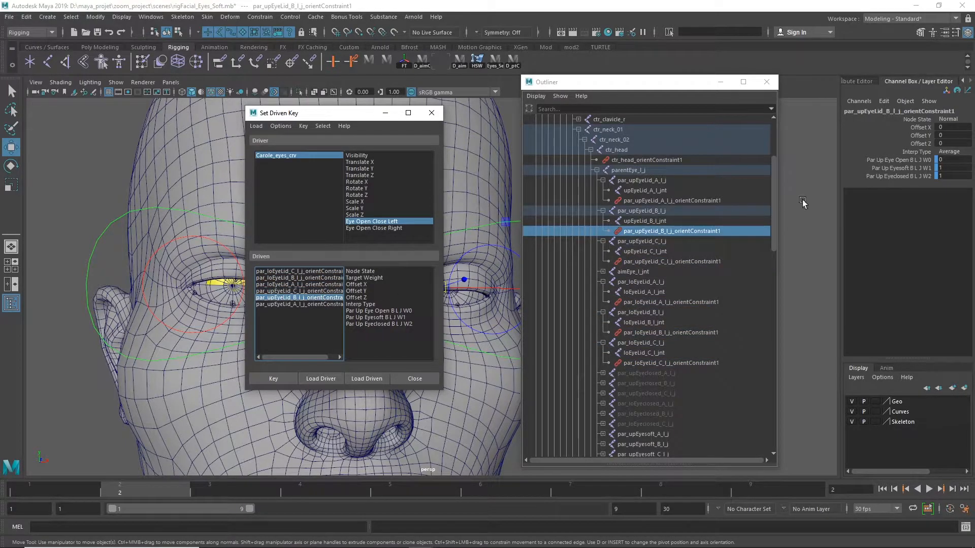
double_click(939, 168)
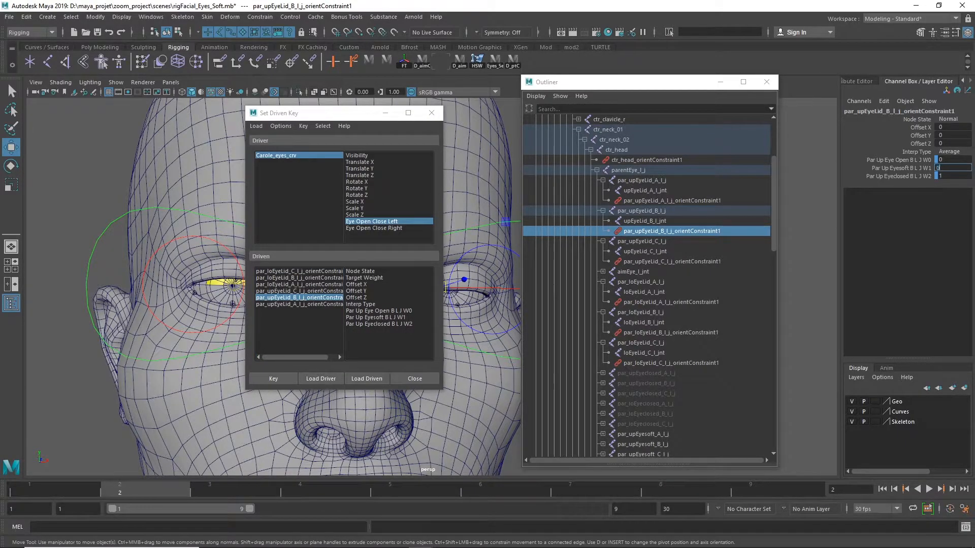
key("Return")
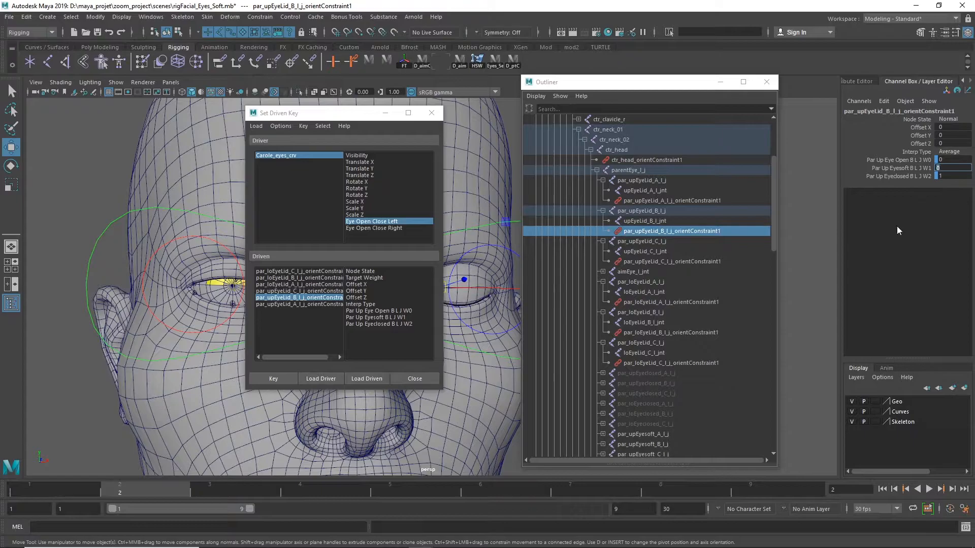
left_click_drag(397, 308, 401, 324)
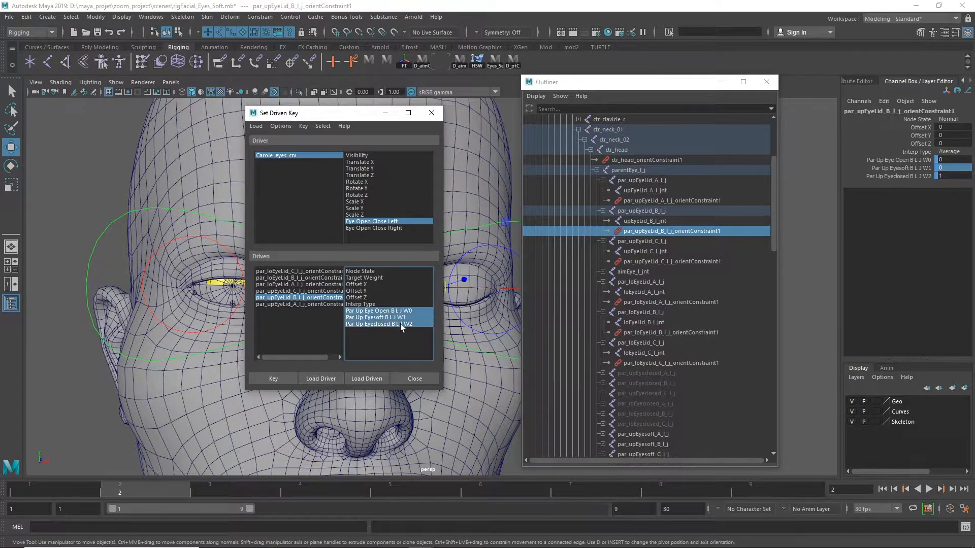
left_click(273, 380)
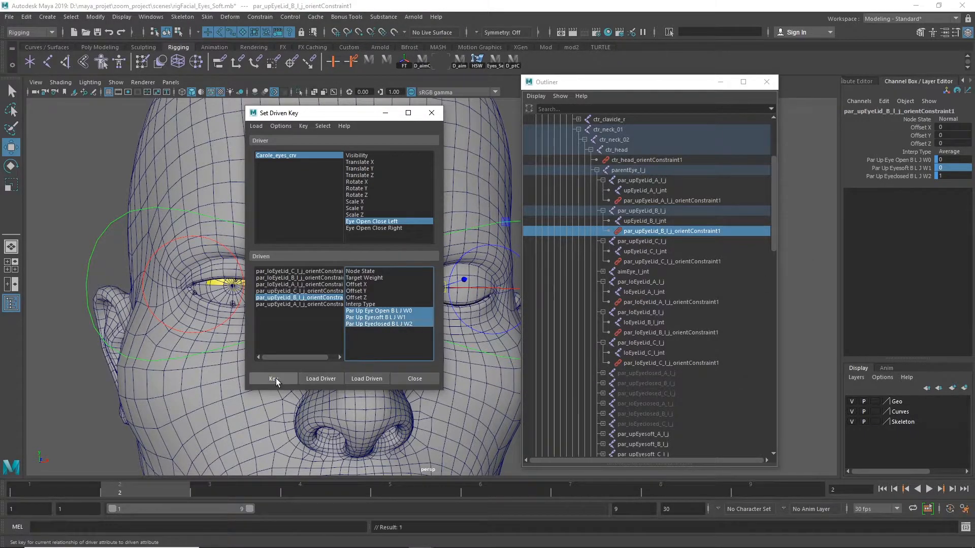
Step: Set the soft weight of the left upper lid A constraint to 0 and key its three target weights
left_click(317, 304)
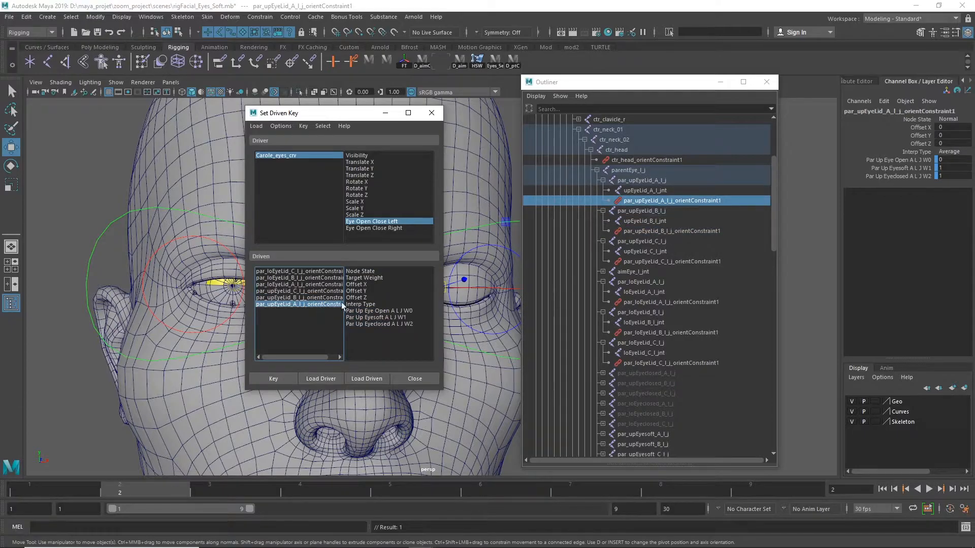
double_click(957, 167)
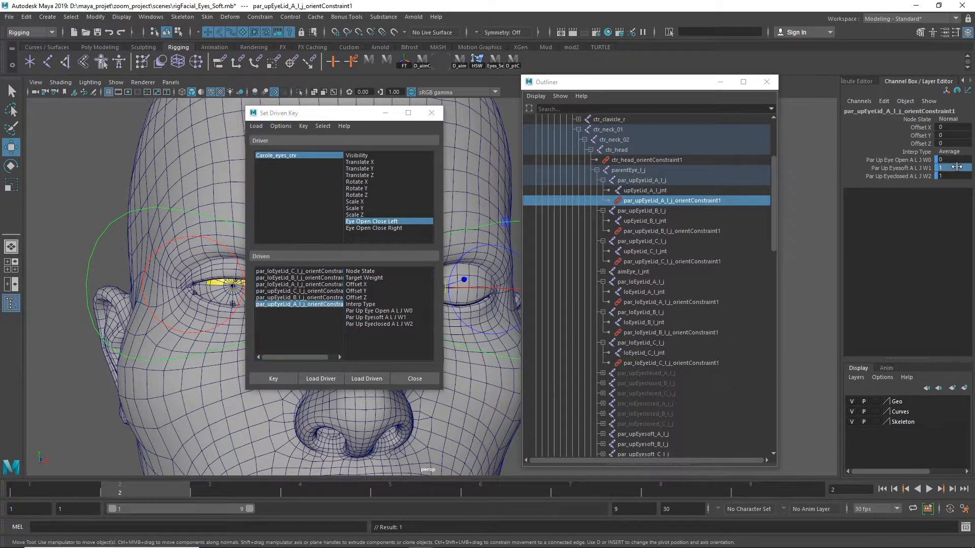
type("0")
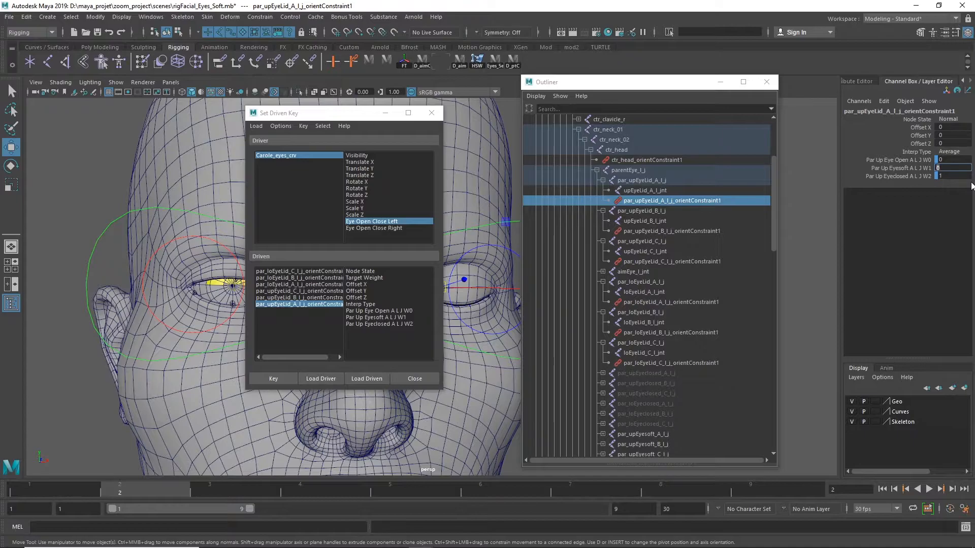
left_click_drag(395, 310, 395, 325)
left_click(276, 380)
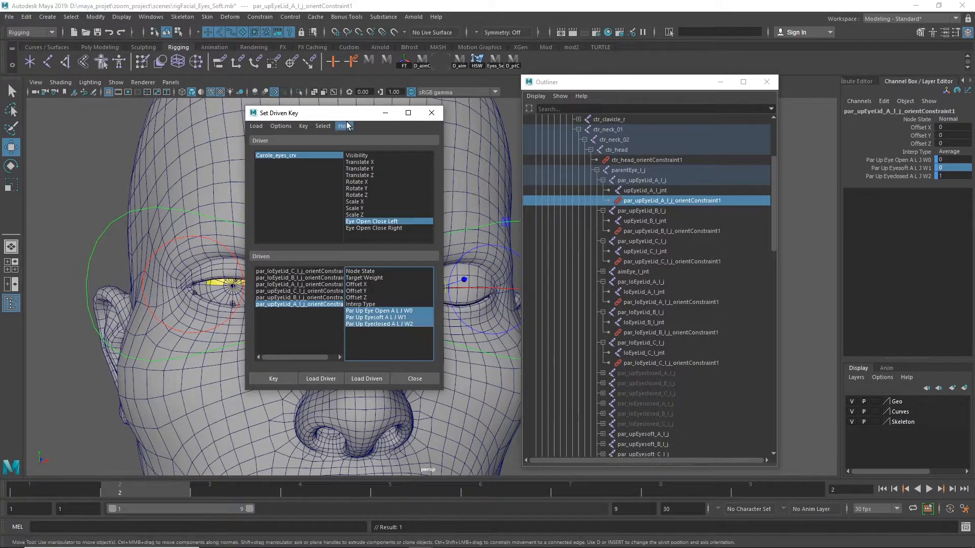
Step: Clear the Set Driven Key and Outliner windows off the viewport and select the eyes control curve
left_click(385, 113)
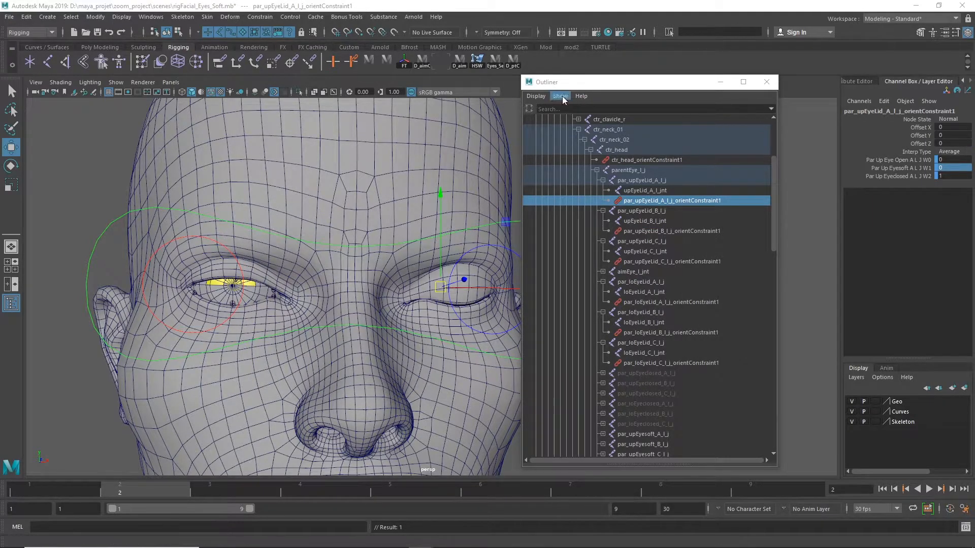
left_click_drag(616, 92, 940, 106)
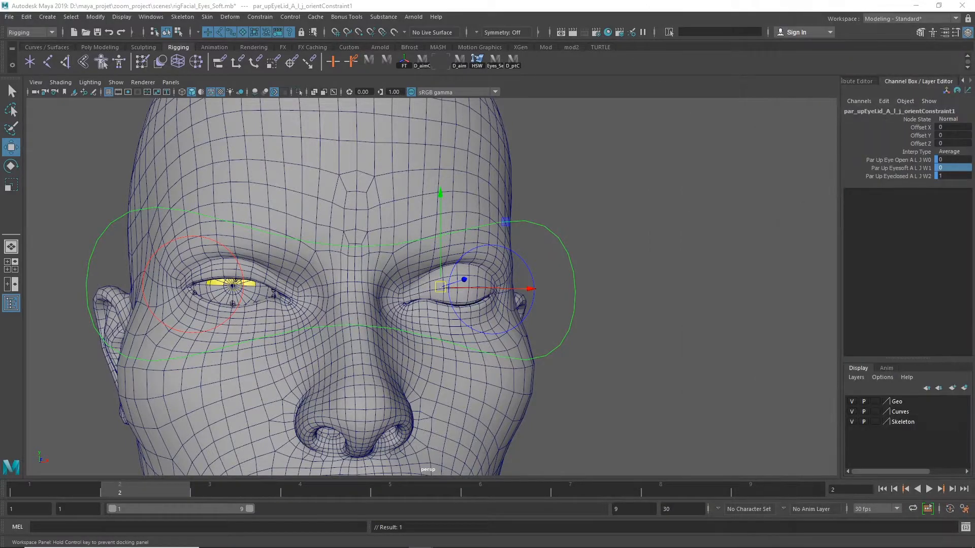
left_click_drag(603, 224, 567, 258)
Step: Test the left lid closing with Eye Open Close Left at -10 while moving the eyes control, and inspect the lid seam closely
left_click(919, 200)
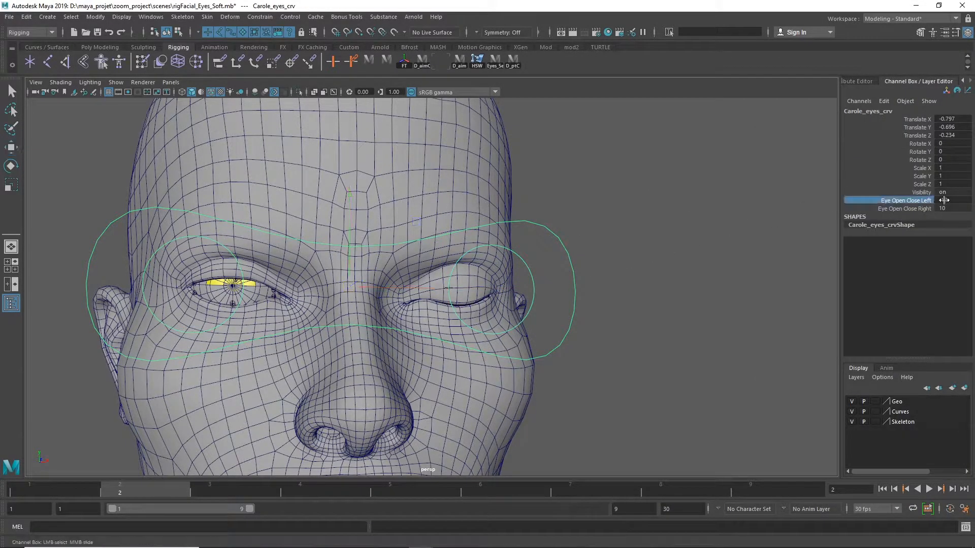
middle_click_drag(454, 285, 519, 314)
key("w")
left_click(548, 239)
left_click_drag(562, 251, 562, 252)
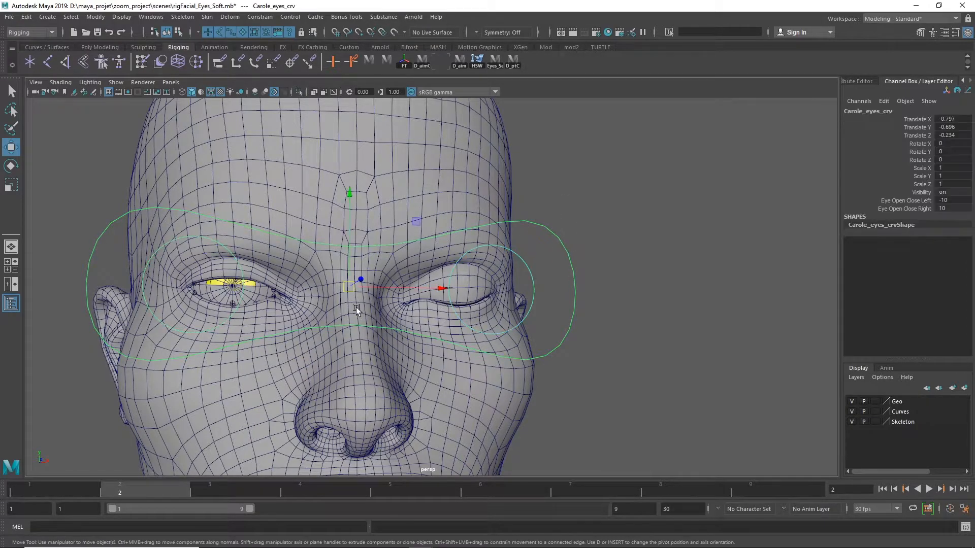
left_click_drag(349, 286, 336, 267)
scroll(336, 267, "up", 5)
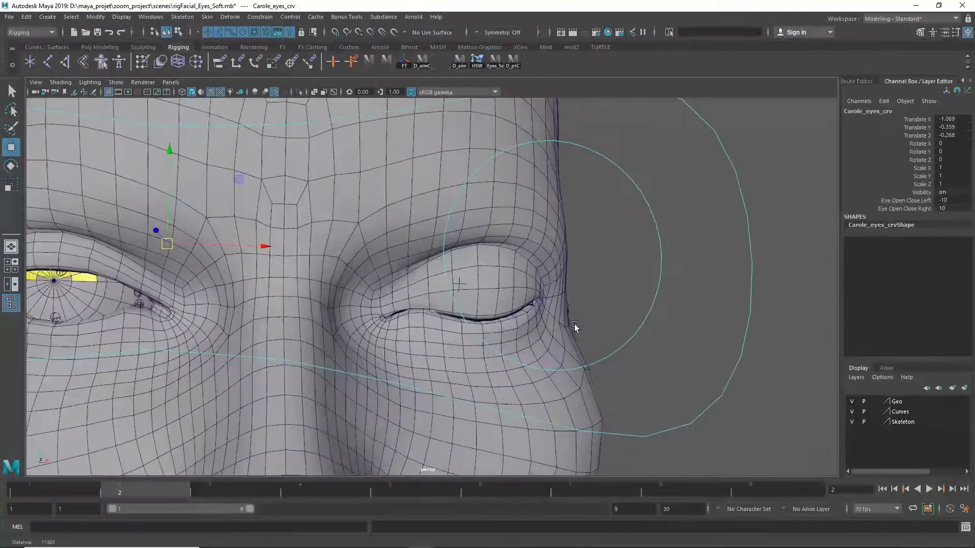
left_click_drag(269, 258, 206, 276)
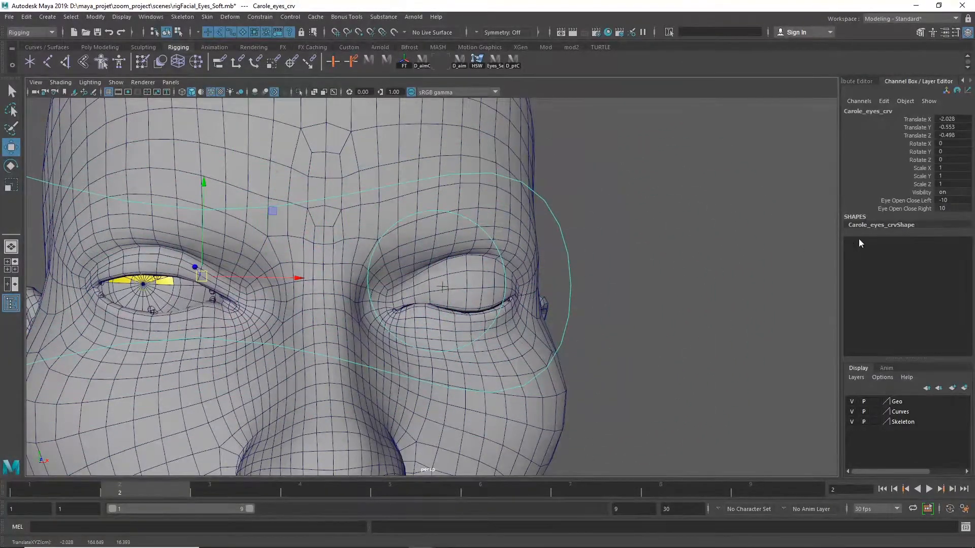
Step: Slide Eye Open Close Left through its range, and set it to 0 on the eyes control
left_click(903, 200)
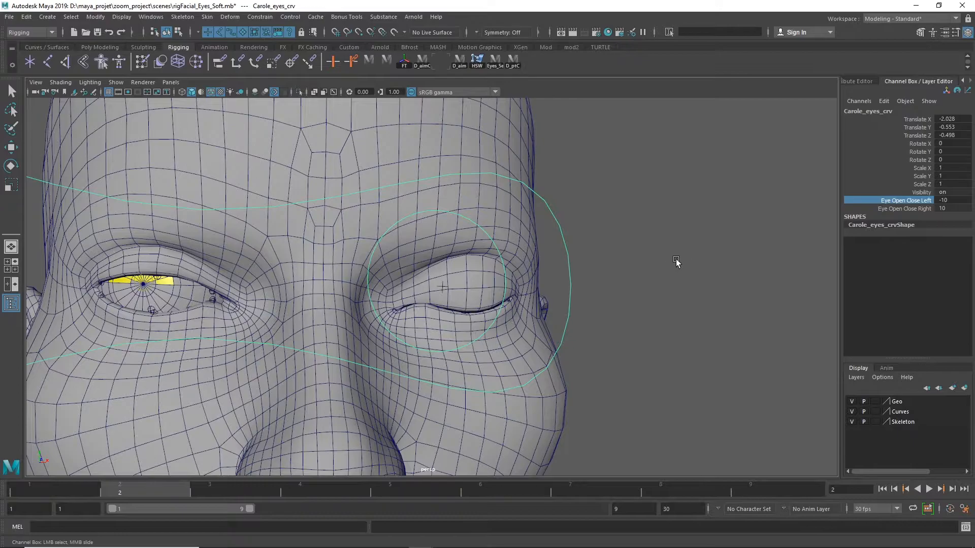
middle_click_drag(680, 261, 917, 216)
key("w")
double_click(949, 200)
type("0")
key("Return")
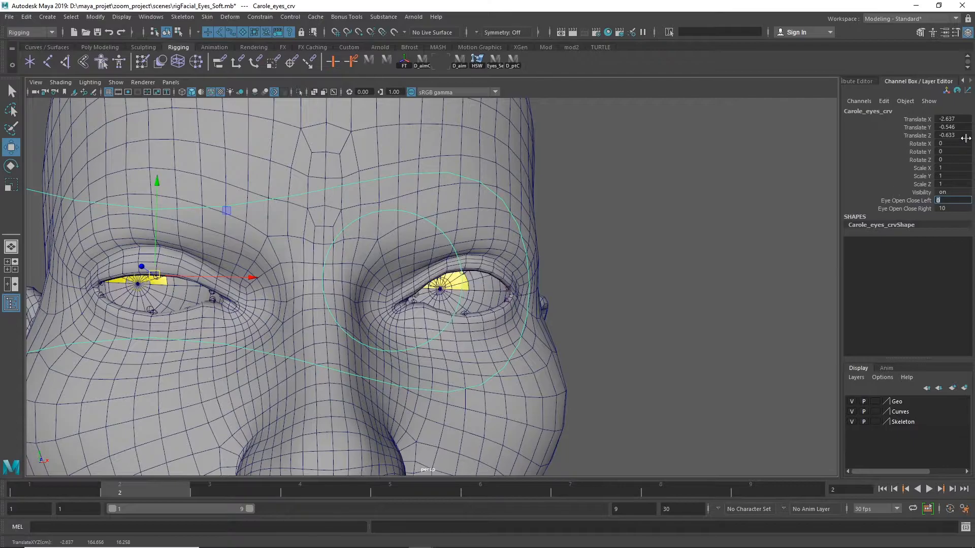
Step: Raise Eye Open Close Left to 10 and shift the eyes control to check how the left lids follow the gaze
left_click_drag(155, 275, 228, 323)
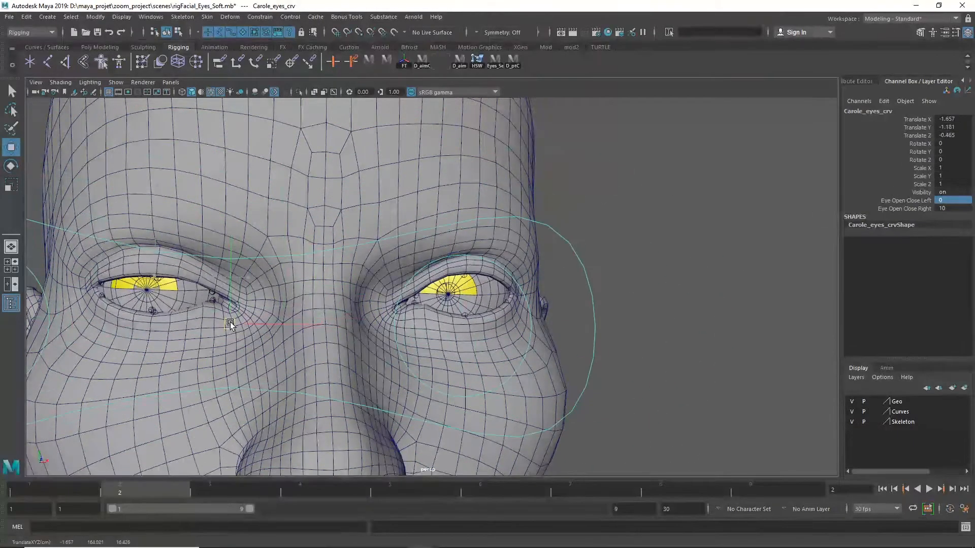
left_click(900, 198)
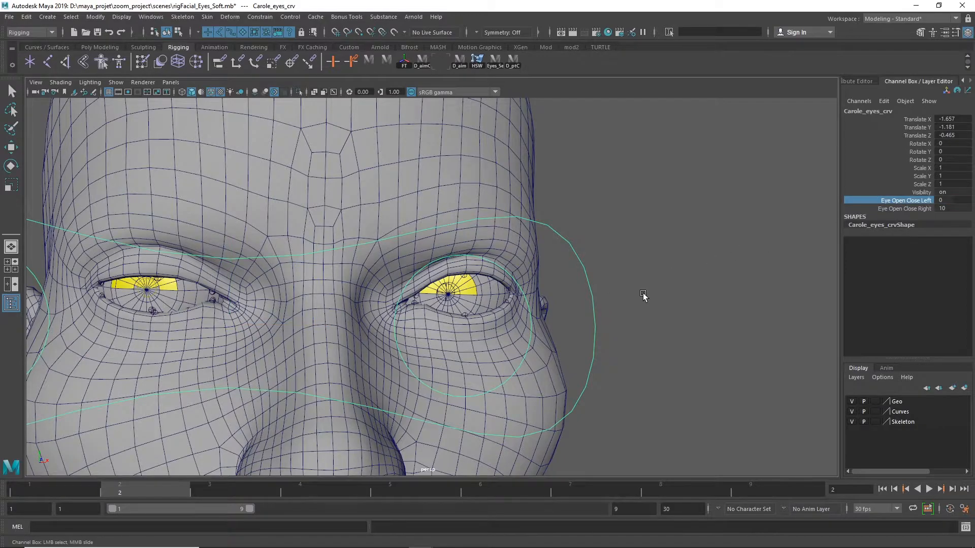
middle_click_drag(642, 296, 727, 270)
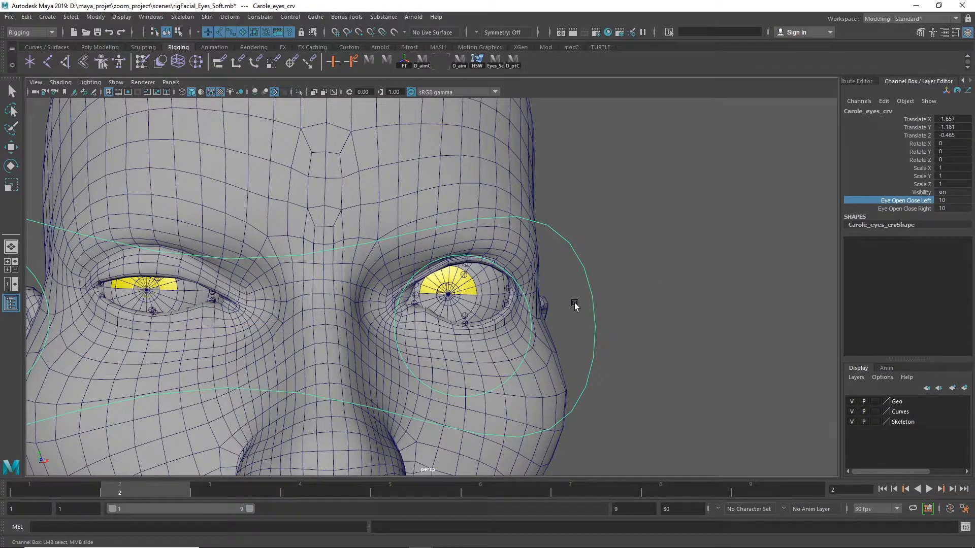
right_click_drag(659, 305, 621, 299, "alt")
key("w")
mouse_move(277, 310)
left_mouse_down()
mouse_move(309, 329)
mouse_move(296, 306)
mouse_move(259, 331)
mouse_move(320, 272)
mouse_move(279, 318)
mouse_move(283, 300)
left_mouse_up()
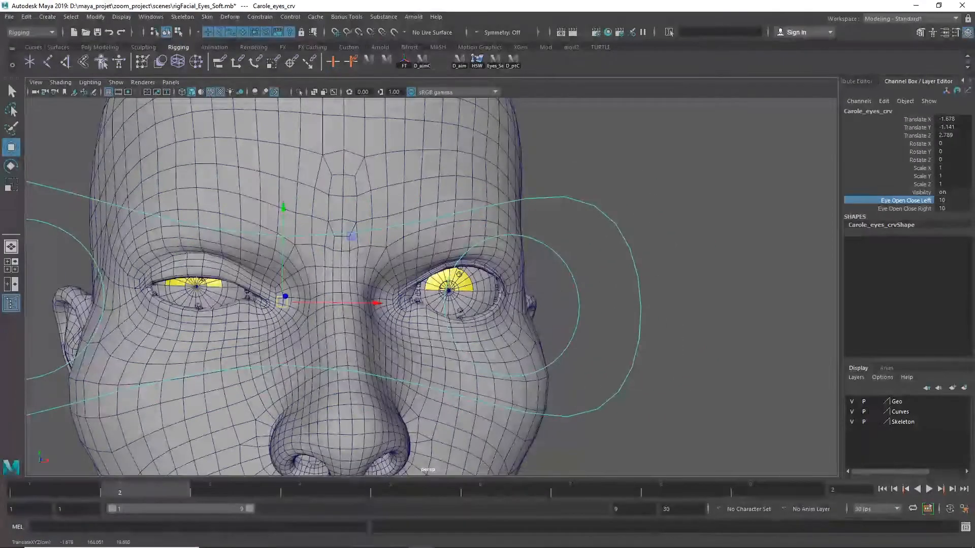
Step: Lower Eye Open Close Left to 3.1 and move the eyes control to about X -1.93, Y -1.22, Z 2.73
middle_click_drag(809, 233, 705, 247)
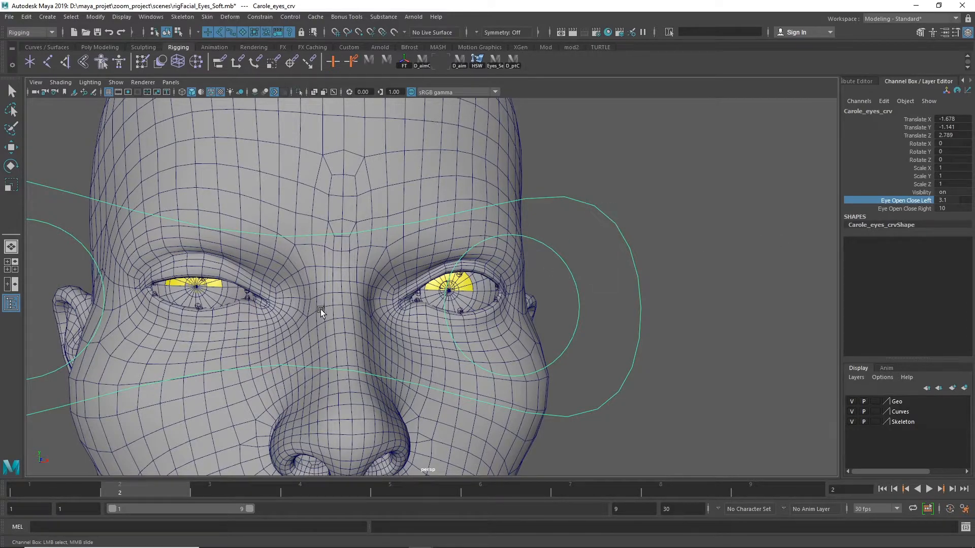
key("w")
left_click_drag(285, 300, 261, 308)
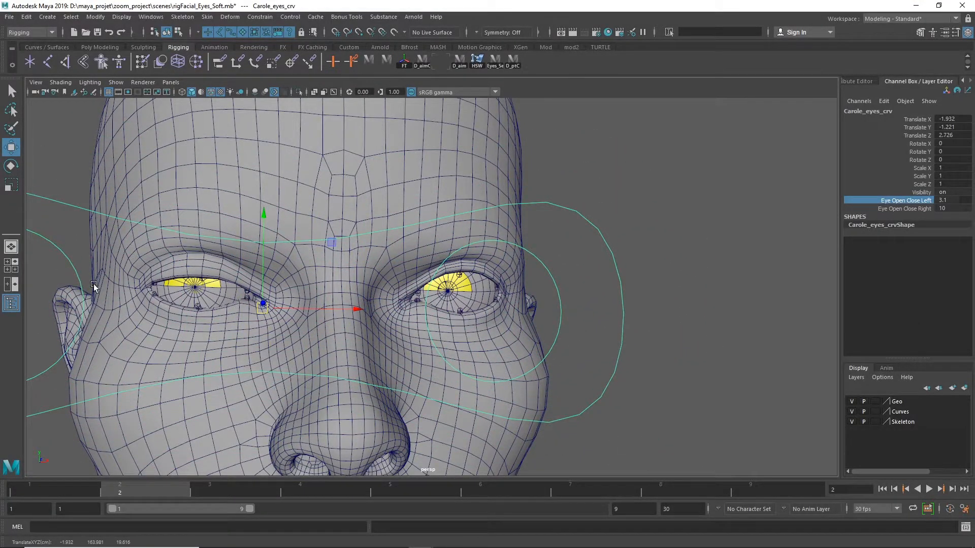
Step: Bring back the Outliner and Set Driven Key windows and choose Eye Open Close Right as the driver attribute
left_click_drag(974, 76, 659, 92)
left_click_drag(974, 96, 436, 118)
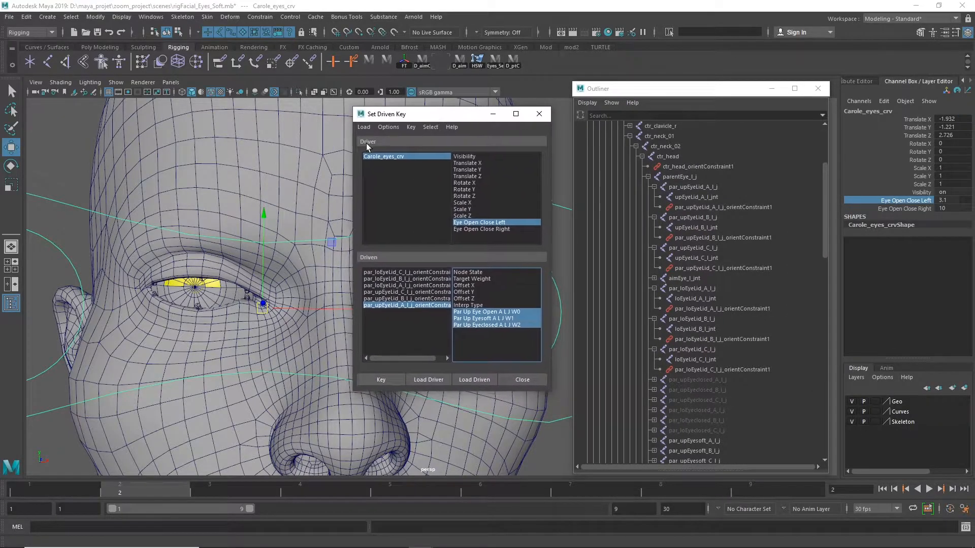
left_click(495, 230)
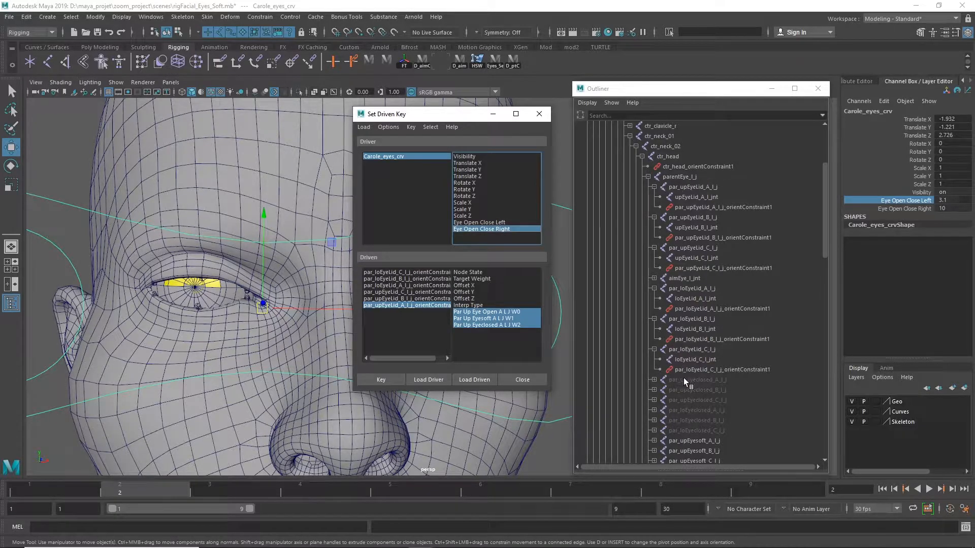
Step: Load the six right-eye lid orient constraints, upper and lower A, B and C, as the driven objects
left_click_drag(824, 188, 822, 302)
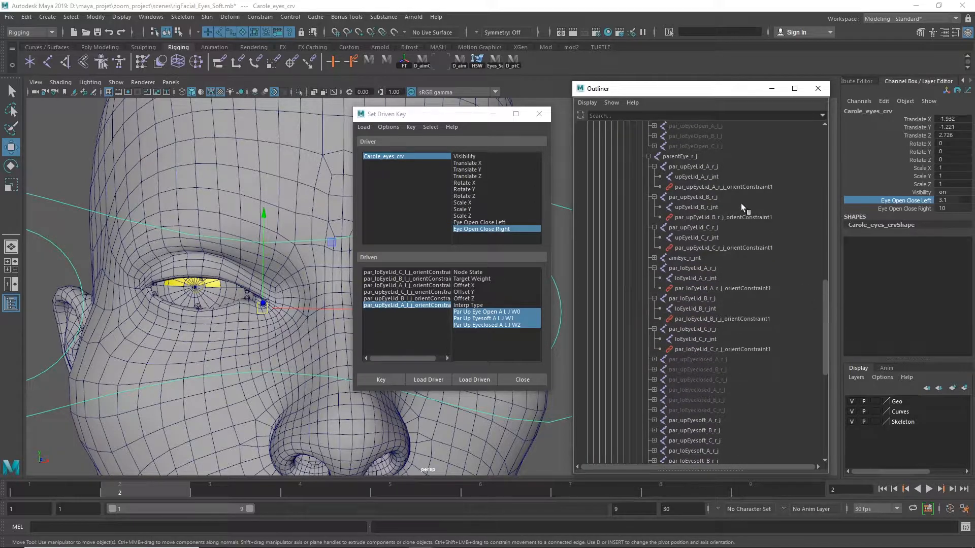
left_click(761, 188)
left_click(711, 217, "ctrl")
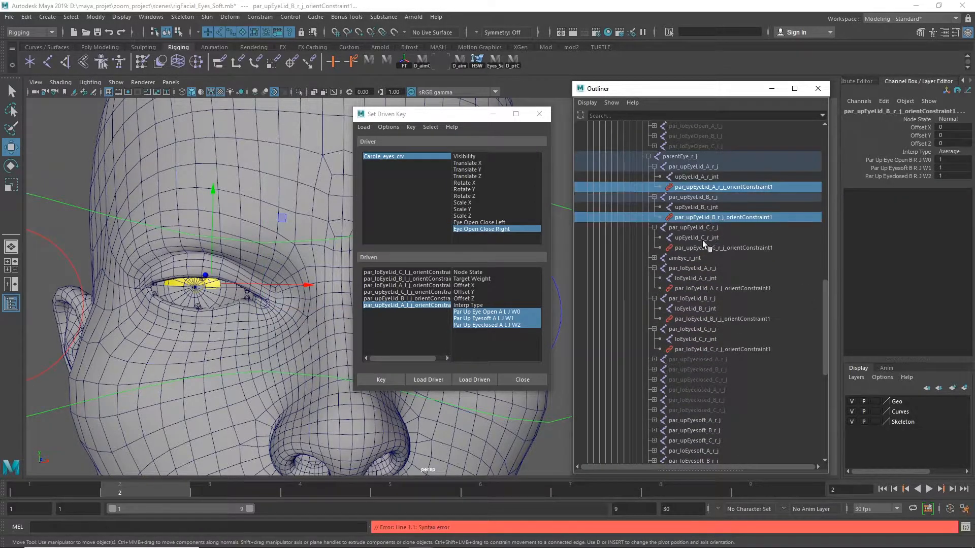
left_click(693, 248, "ctrl")
left_click(687, 289, "ctrl")
left_click(681, 319, "ctrl")
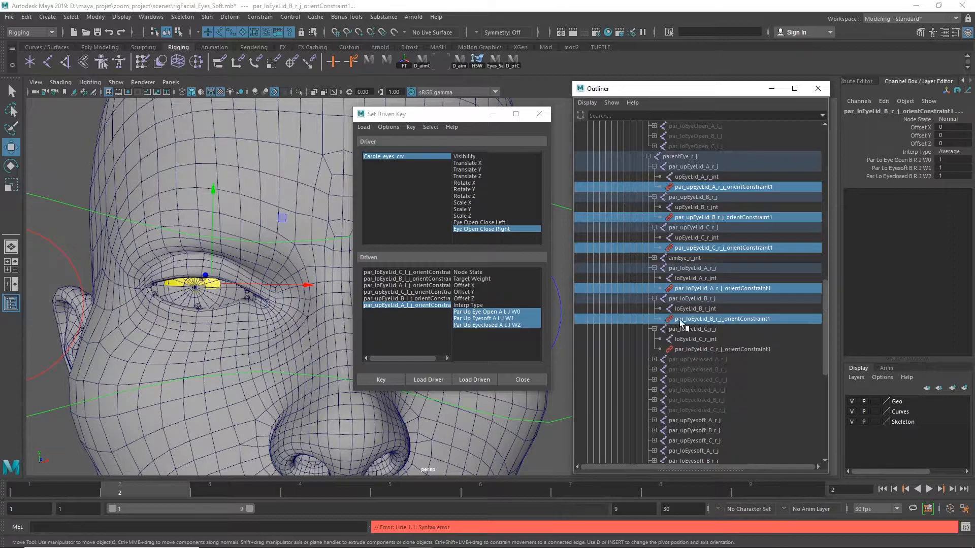
left_click(686, 348, "ctrl")
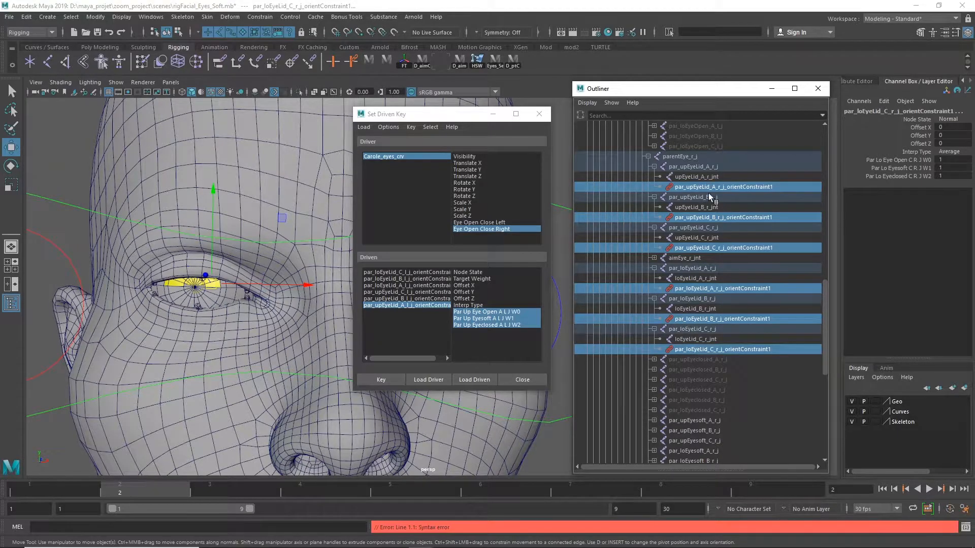
left_click(474, 379)
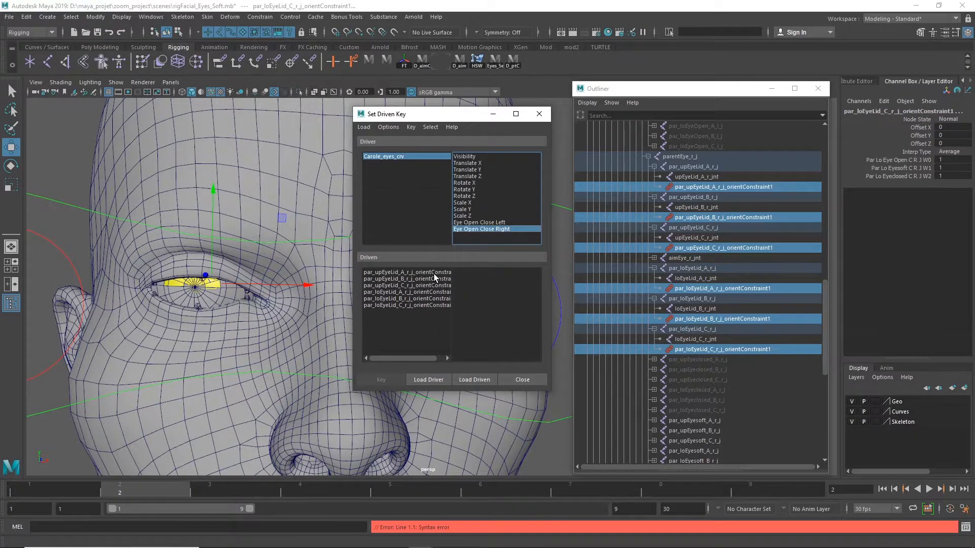
Step: Set Eye Open Close Left and Eye Open Close Right to 0 on the eyes control
left_click(401, 154)
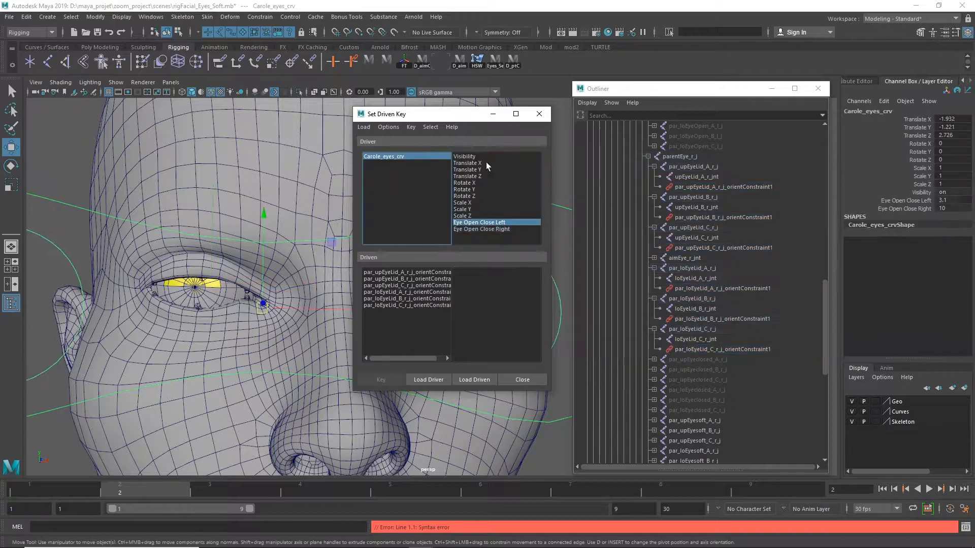
left_click(953, 201)
type("0")
key("Tab")
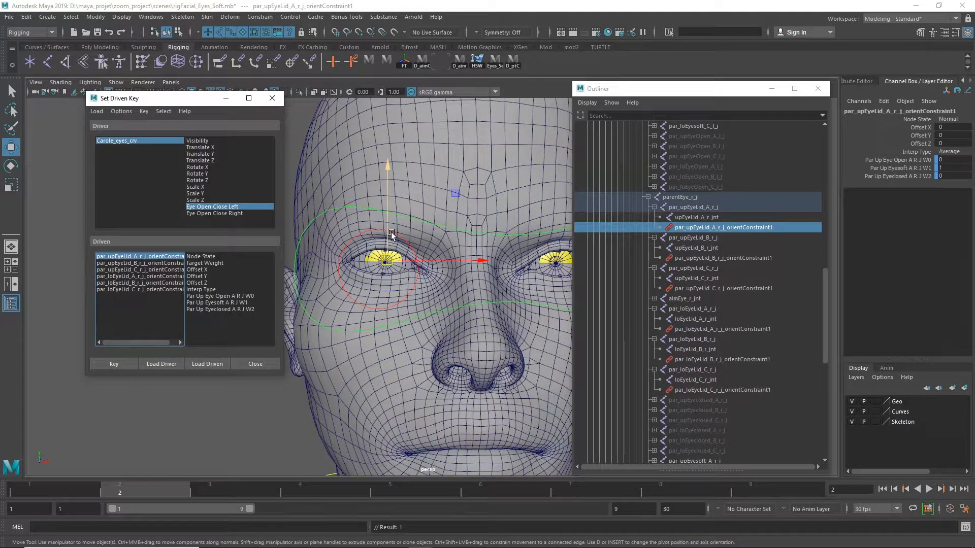
Step: Choose Eye Open Close Right as the driver attribute and break the connections of the three weights on the right upper lid A constraint
left_click(232, 213)
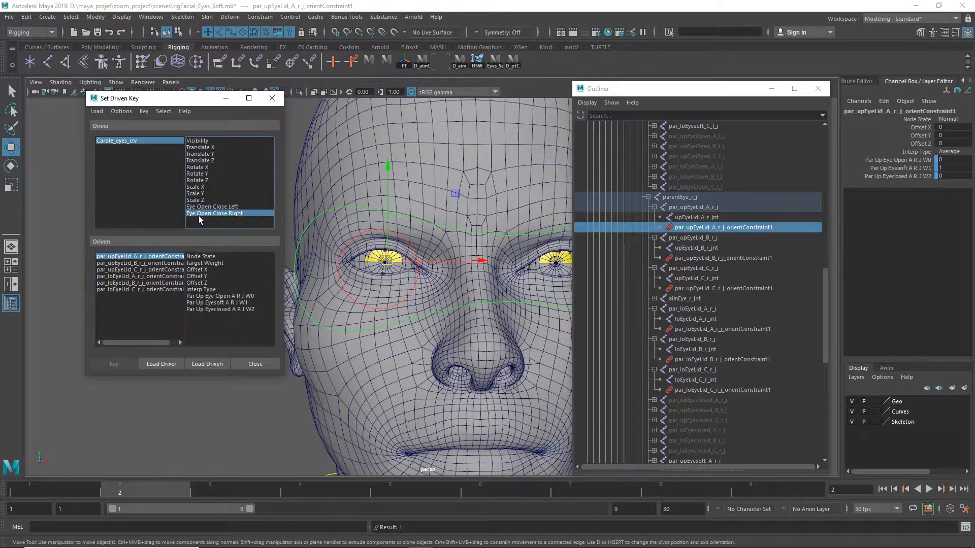
left_click(128, 272)
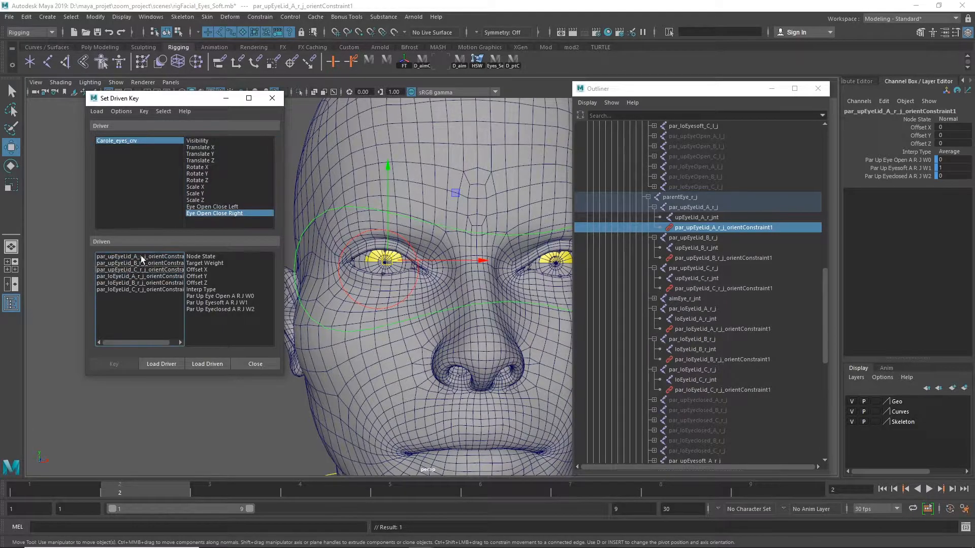
left_click(142, 256)
left_click_drag(918, 161, 918, 177)
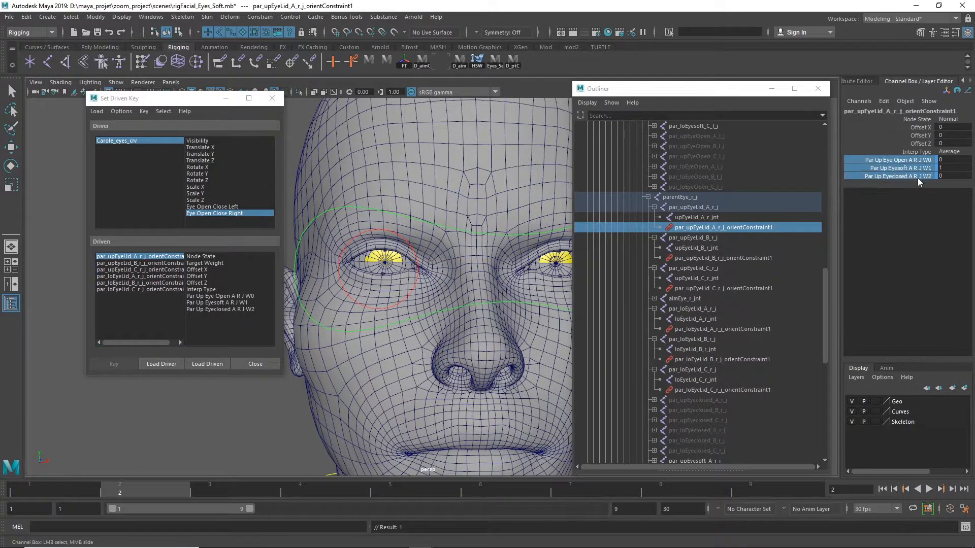
right_click(874, 170)
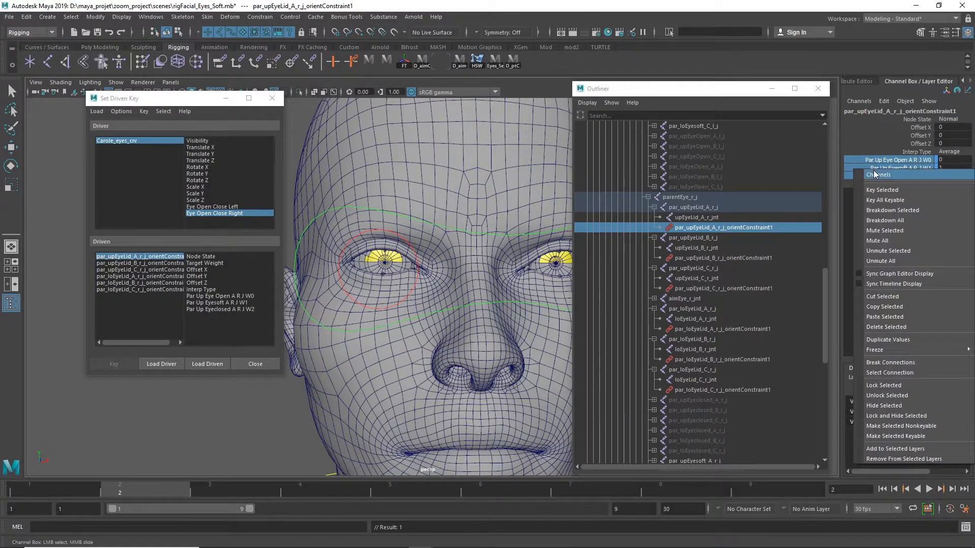
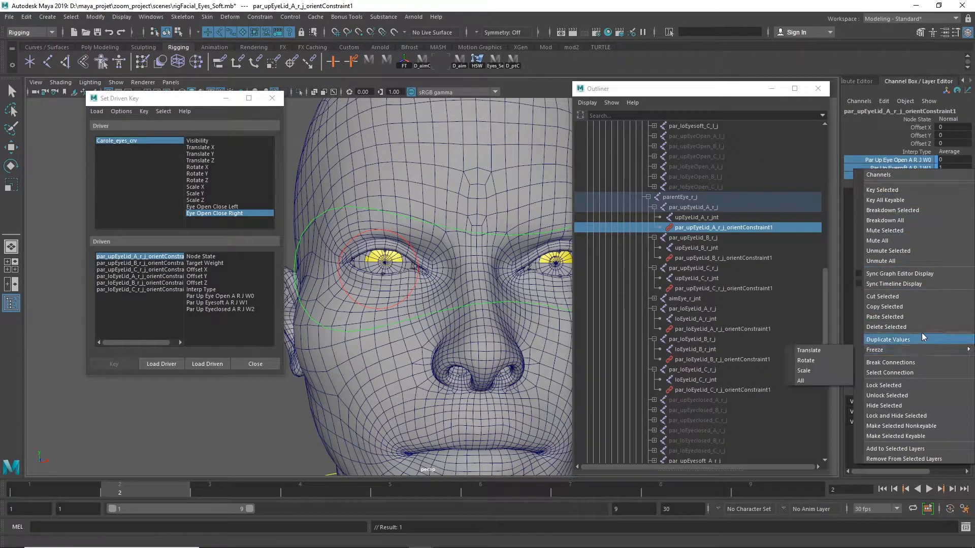
left_click(905, 363)
Step: Break the connections of the three weights on the right upper lid B and C orient constraints
left_click(152, 263)
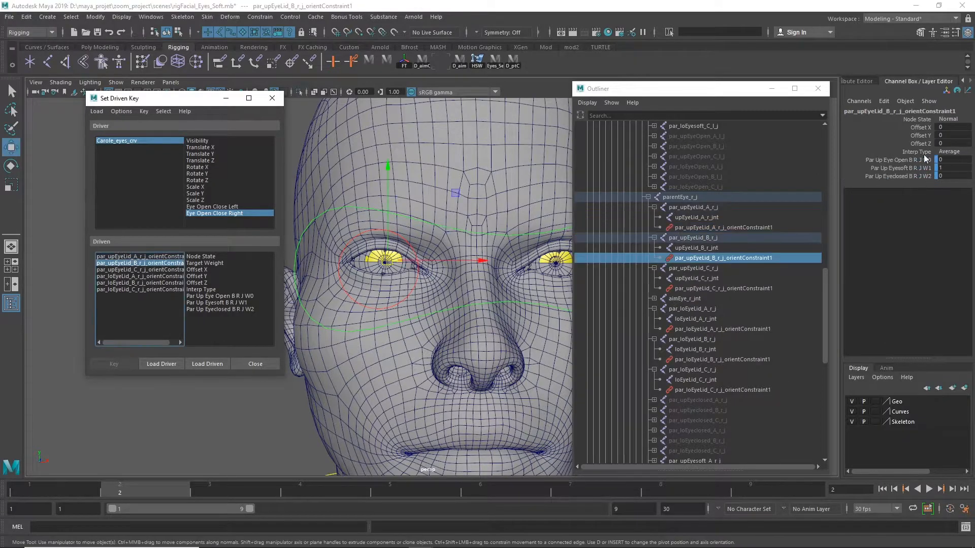
right_click(904, 169)
left_click(906, 364)
left_click(140, 270)
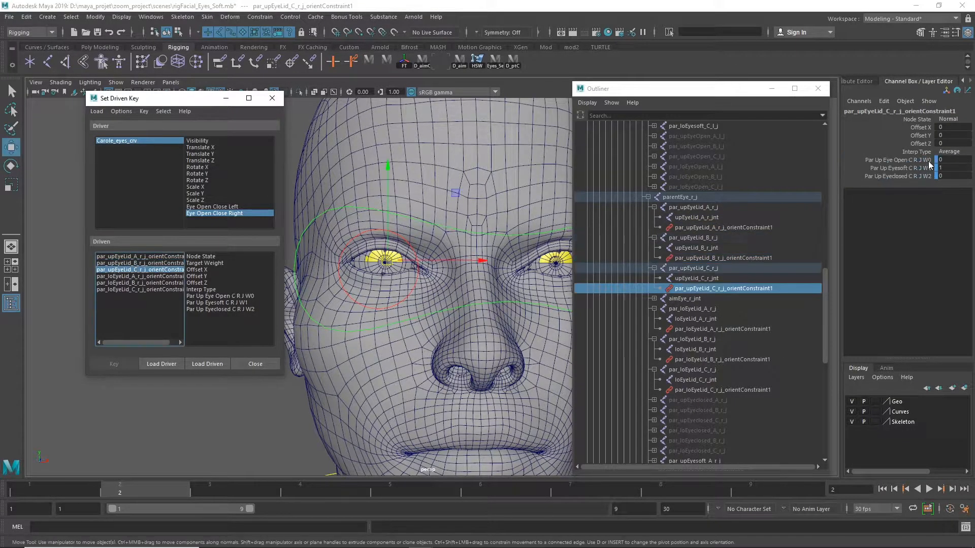
left_click(909, 175, "shift")
right_click(903, 171)
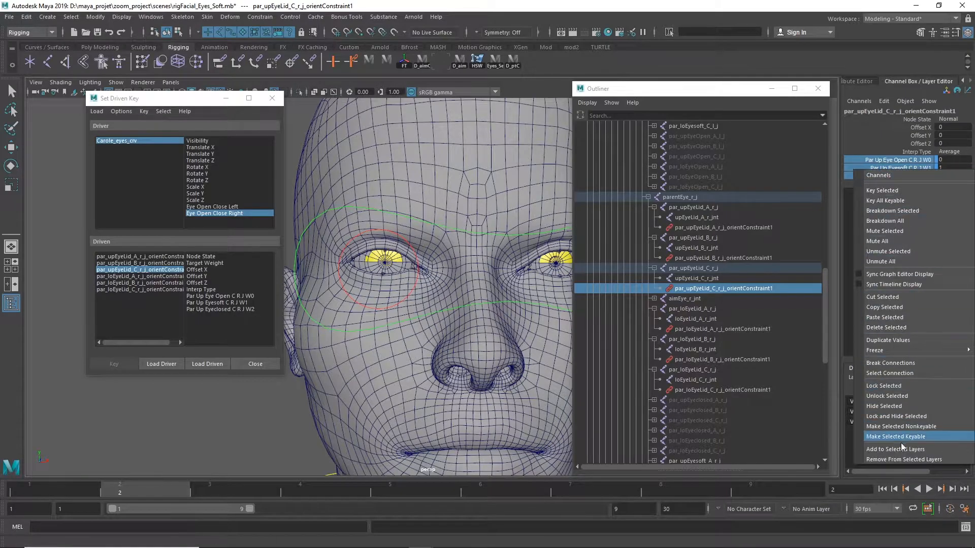
left_click(904, 364)
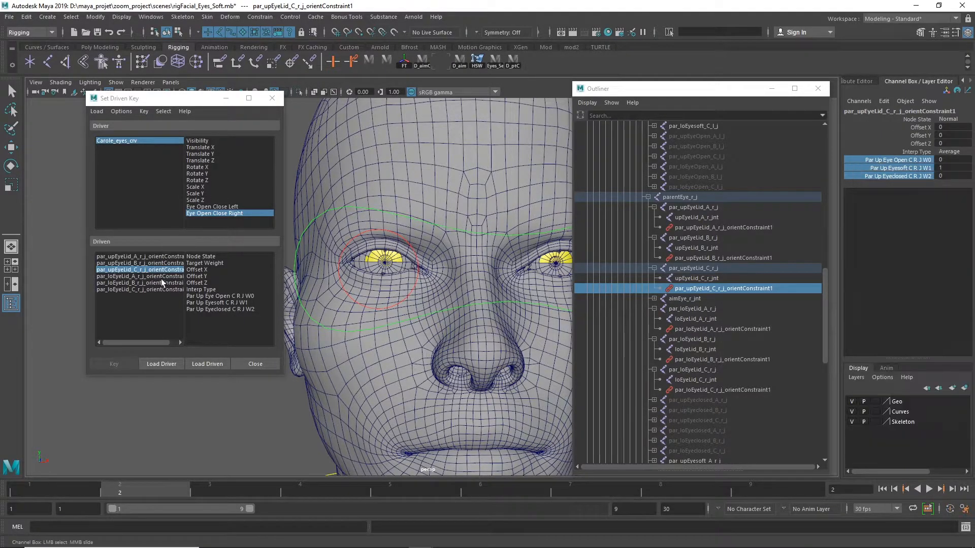
Step: Break the weight connections W0, W1 and W2 on the right lower lid A, B and C orient constraints
left_click(162, 277)
left_click(912, 160)
left_click(914, 175, "shift")
right_click(914, 176)
left_click(899, 369)
left_click(139, 283)
left_click(912, 160)
left_click(909, 176, "shift")
right_click(892, 175)
left_click(898, 368)
left_click(140, 290)
left_click(913, 160)
left_click(909, 176, "shift")
right_click(909, 176)
left_click(899, 369)
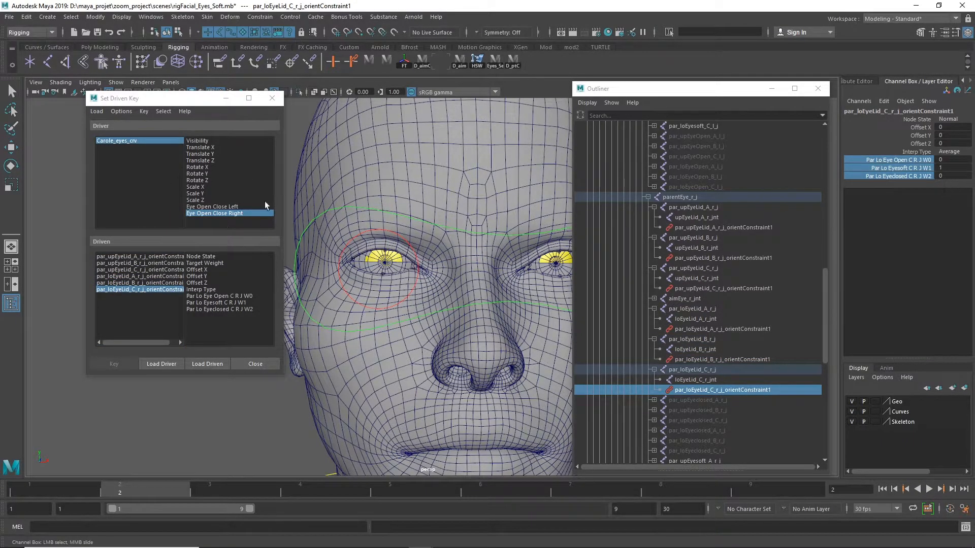
Step: Choose Eye Open Close Right as the driver again and review the three weights on each right lid constraint
left_click(132, 141)
key("w")
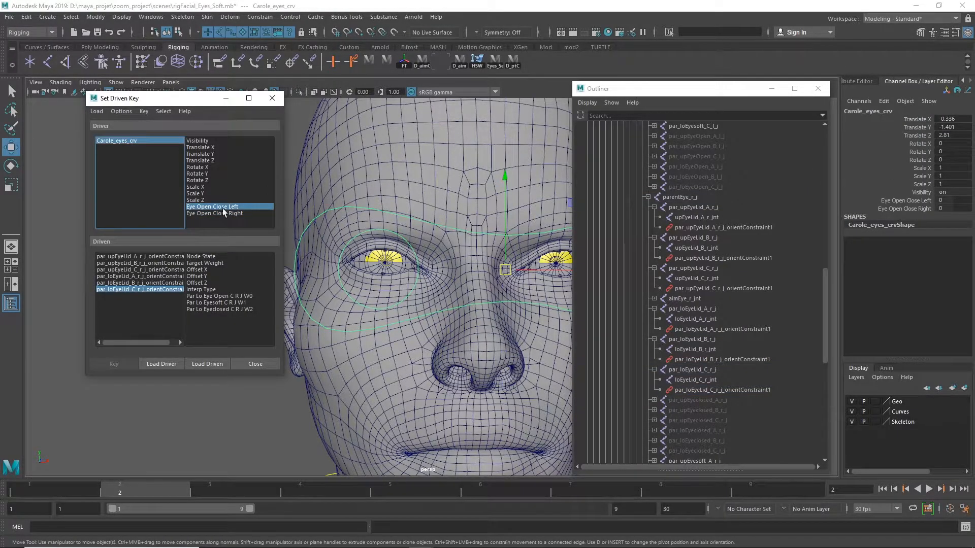
left_click(241, 214)
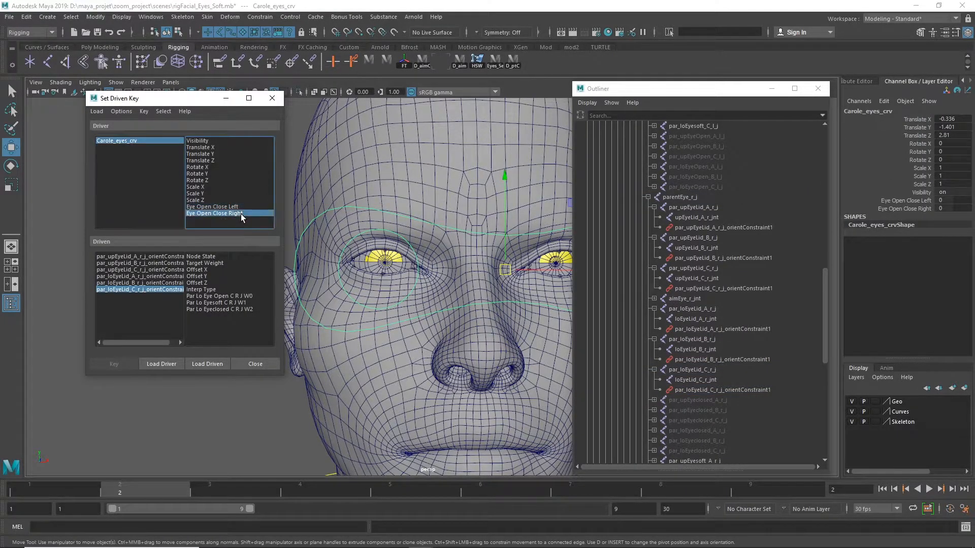
left_click(148, 257)
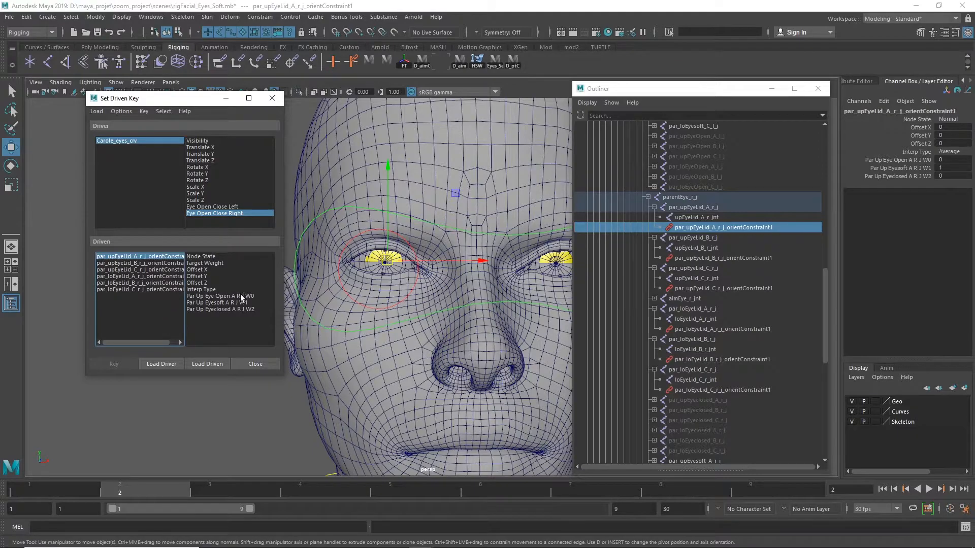
left_click_drag(235, 296, 234, 309)
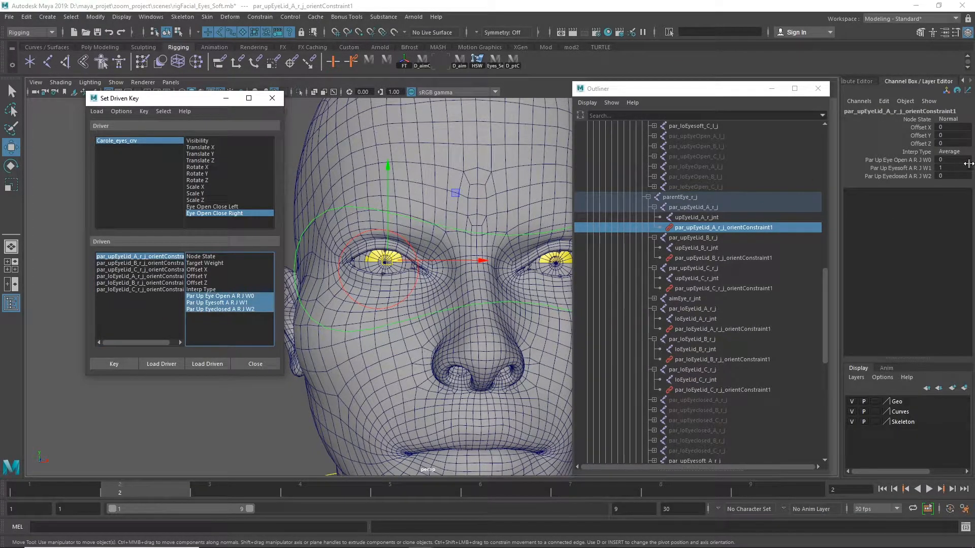
left_click(165, 263)
left_click(165, 270)
left_click(163, 277)
left_click(161, 283)
left_click(159, 289)
Step: Key the Eye Open, Eyesoft and Eyeclosed weights of all six right lid constraints against Eye Open Close Right at 0
left_click_drag(163, 255, 209, 310)
left_click(162, 257)
left_click(115, 364)
left_click(158, 263)
left_click(115, 365)
left_click(160, 270)
left_click(114, 365)
left_click(159, 276)
left_click(114, 365)
left_click(159, 284)
left_click(114, 365)
left_click(157, 290)
left_click(114, 365)
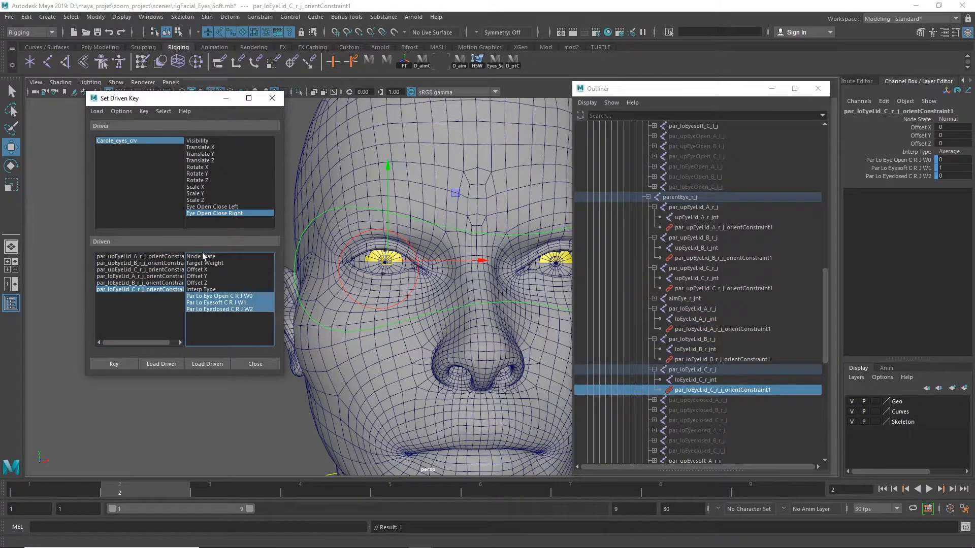
Step: Set Eye Open Close Right to -10 on the eyes control
left_click(160, 137)
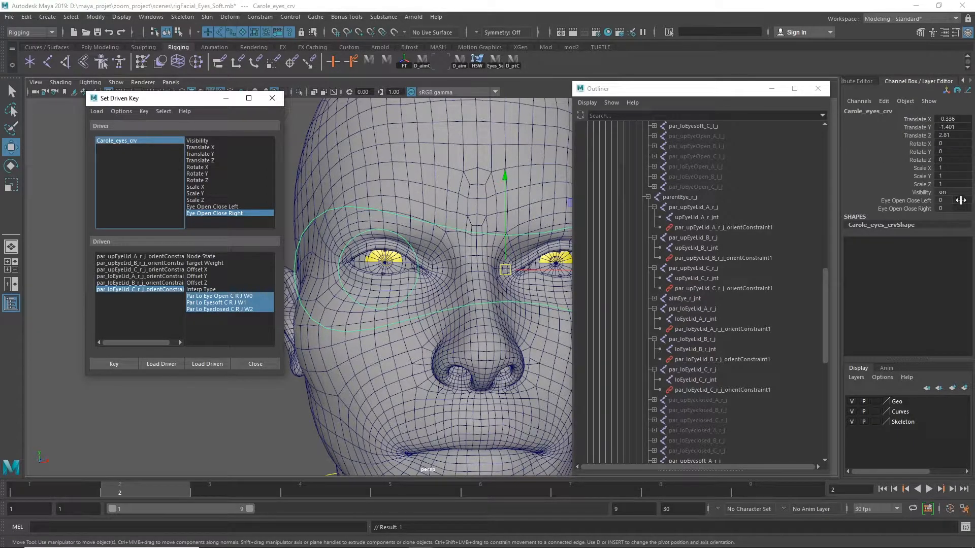
left_click(956, 208)
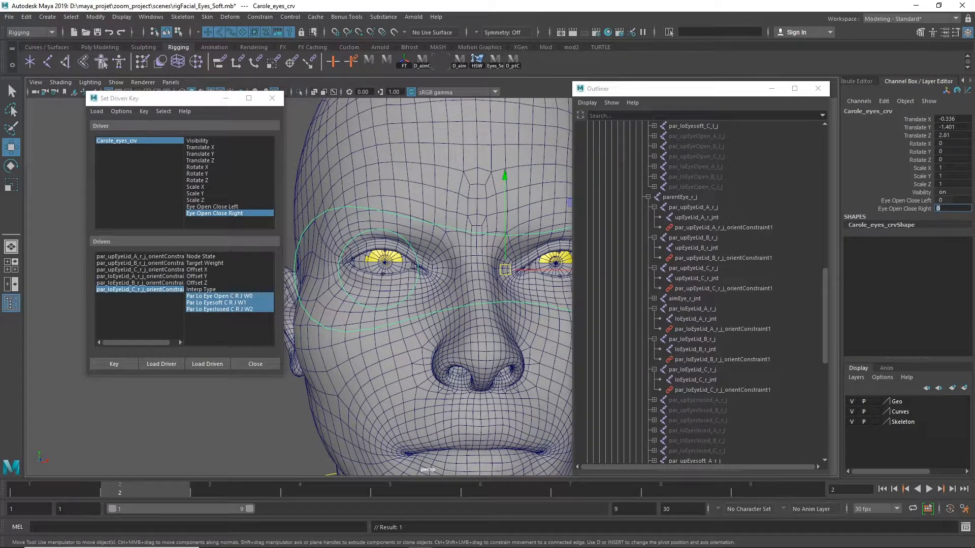
key("Return")
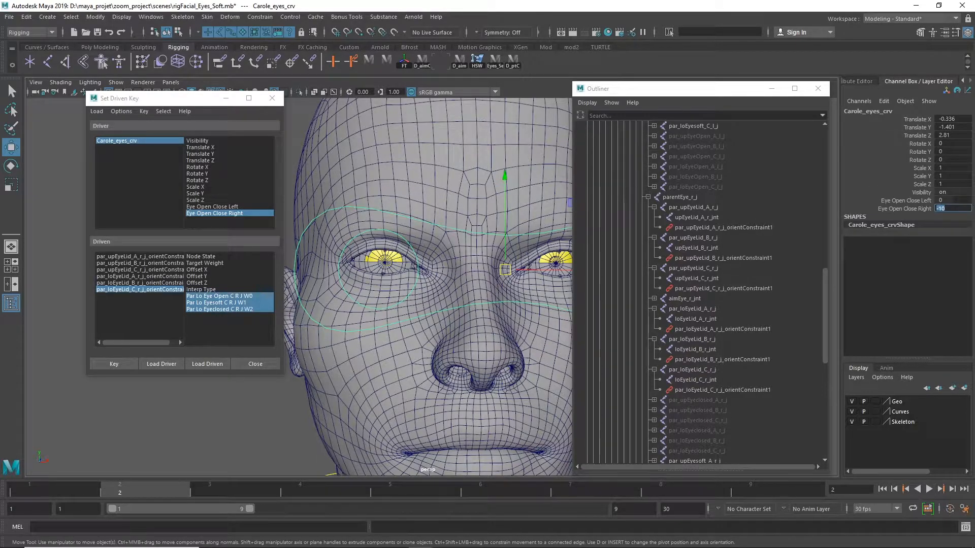
Step: Set the Eyeclosed weight W2 to 1 and the other two weights to 0 on all six right lid constraints
left_click(143, 256)
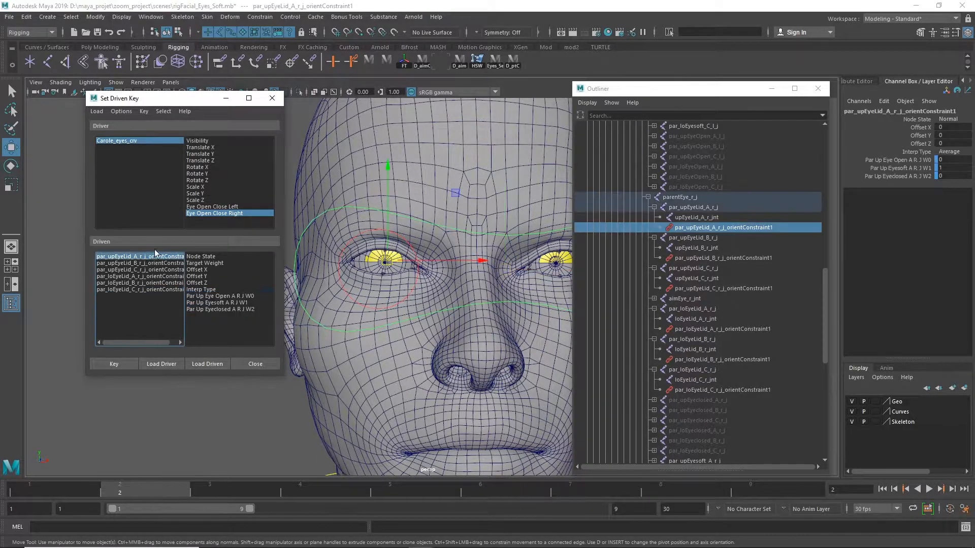
left_click(964, 176)
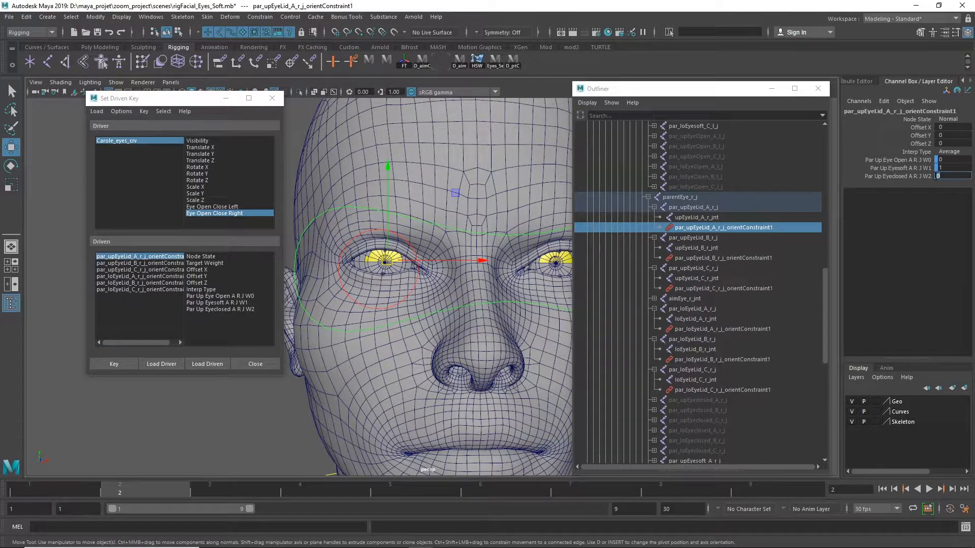
type("1")
key("Return")
left_click(141, 263)
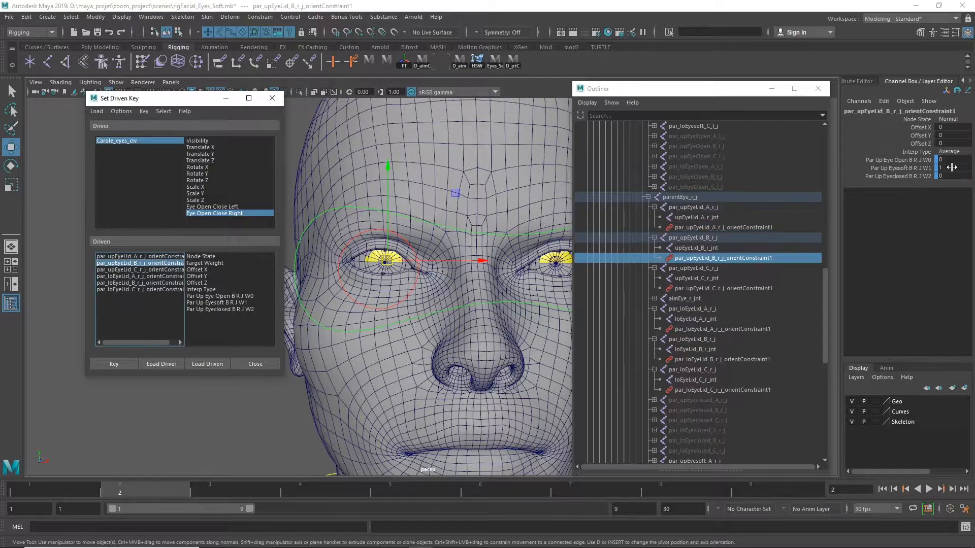
left_click(139, 276)
left_click(138, 283)
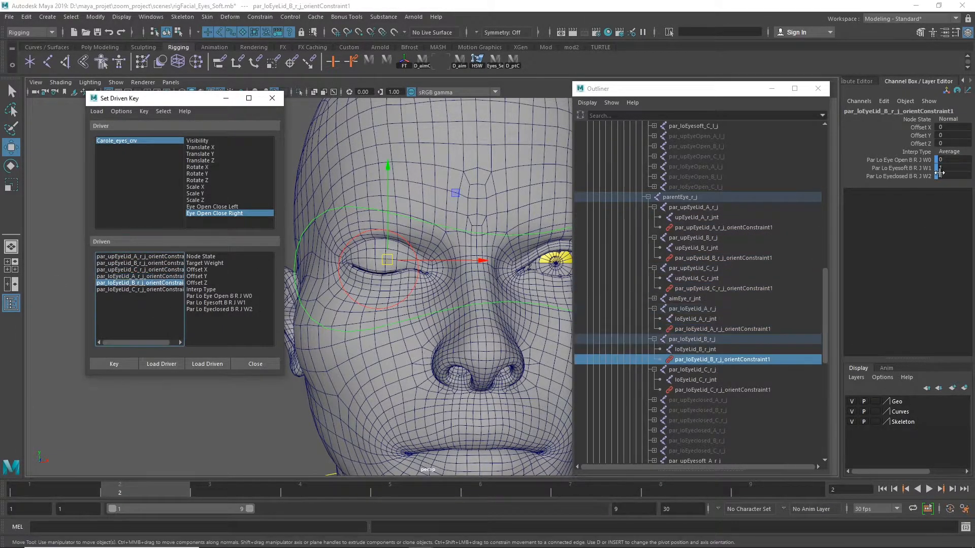
left_click(140, 290)
left_click(951, 176)
type("1")
left_click(952, 160)
type("0")
key("Return")
Step: Key the three weights of all six right lid constraints in the closed pose against Eye Open Close Right at -10
left_click(131, 257)
mouse_move(216, 309)
left_mouse_down()
mouse_move(213, 296)
mouse_move(206, 310)
mouse_move(233, 309)
mouse_move(213, 310)
left_mouse_up()
left_click(114, 366)
left_click(143, 263)
left_click(128, 361)
left_click(142, 270)
left_click(114, 364)
left_click(138, 276)
left_click(114, 364)
left_click(139, 282)
left_click(114, 364)
left_click(140, 290)
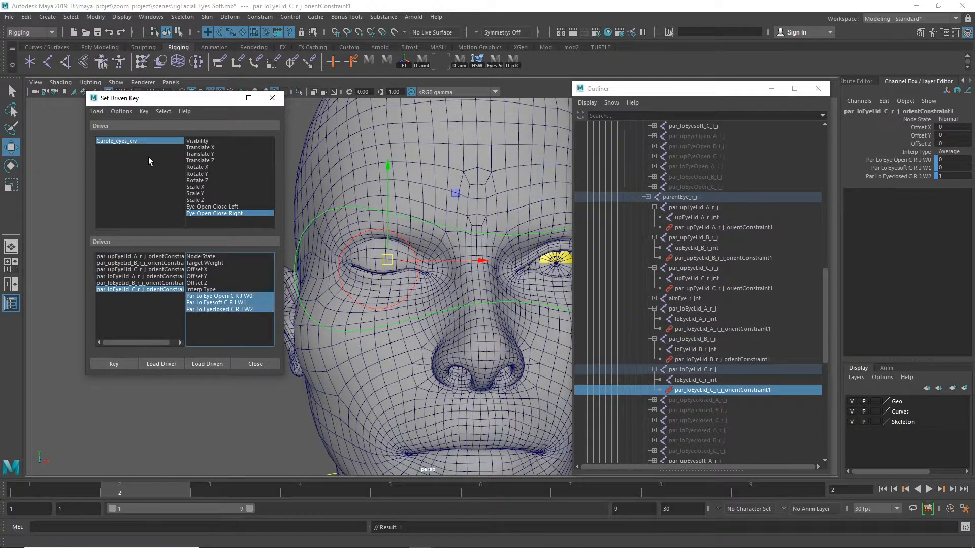
Step: Set Eye Open Close Right to 10 on the eyes control
left_click(158, 142)
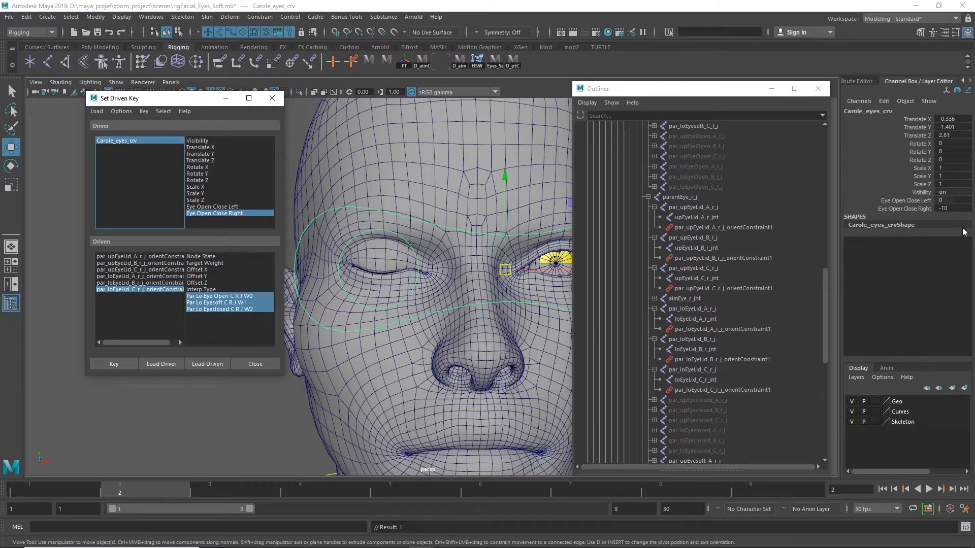
double_click(945, 209)
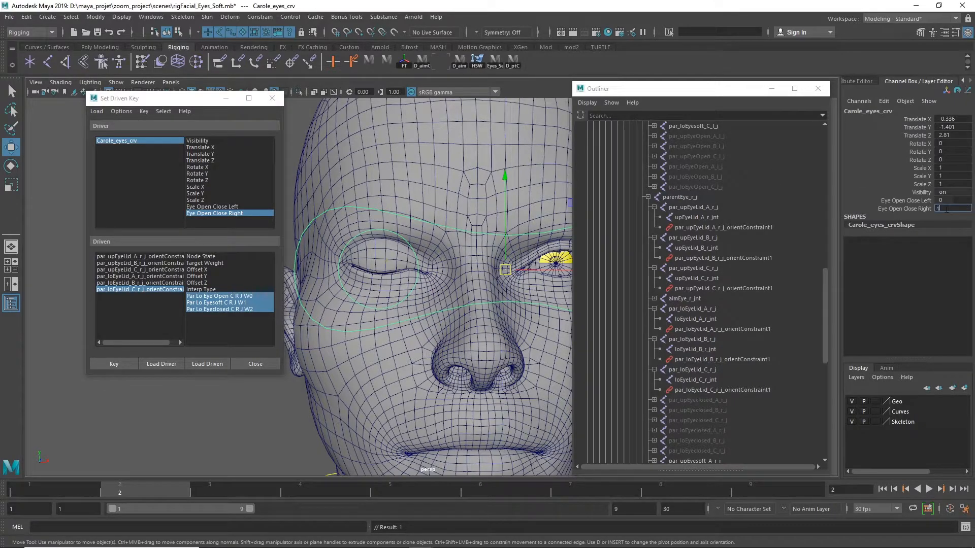
key("Return")
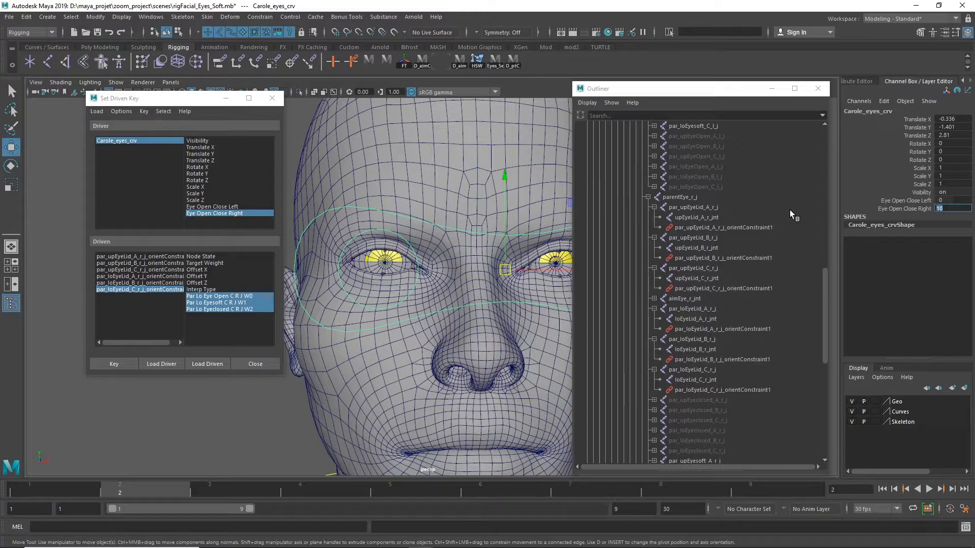
Step: Set the Eye Open weight W0 to 1 and the other two weights to 0 on all six right lid constraints
left_click(142, 257)
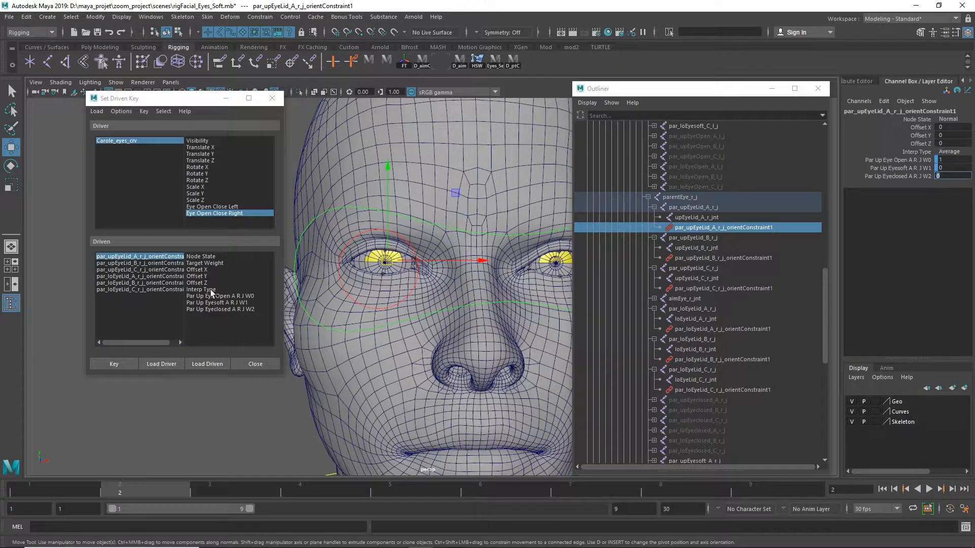
left_click(140, 263)
double_click(951, 160)
key("Tab")
type("0")
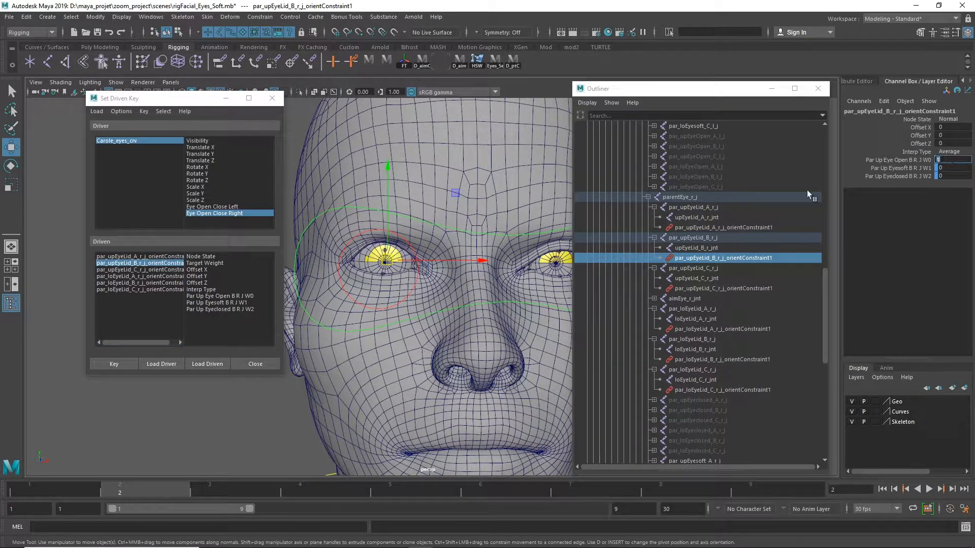
left_click(159, 270)
left_click(951, 160)
type("1")
key("Tab")
type("0")
left_click(159, 276)
left_click(142, 283)
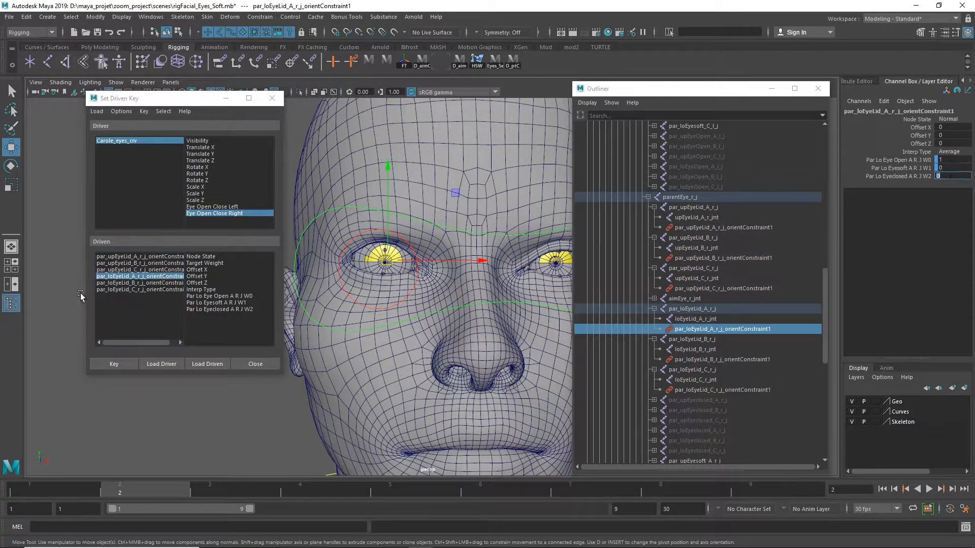
left_click(142, 289)
double_click(949, 159)
type("1")
key("Tab")
type("0")
Step: Key the three weights of all six right lid constraints in the open pose against Eye Open Close Right at 10
left_click(148, 256)
left_click_drag(234, 296, 217, 310)
left_click(124, 364)
left_click(148, 264)
left_click(124, 364)
left_click(148, 269)
left_click(121, 364)
left_click(165, 276)
left_click(115, 366)
left_click(161, 282)
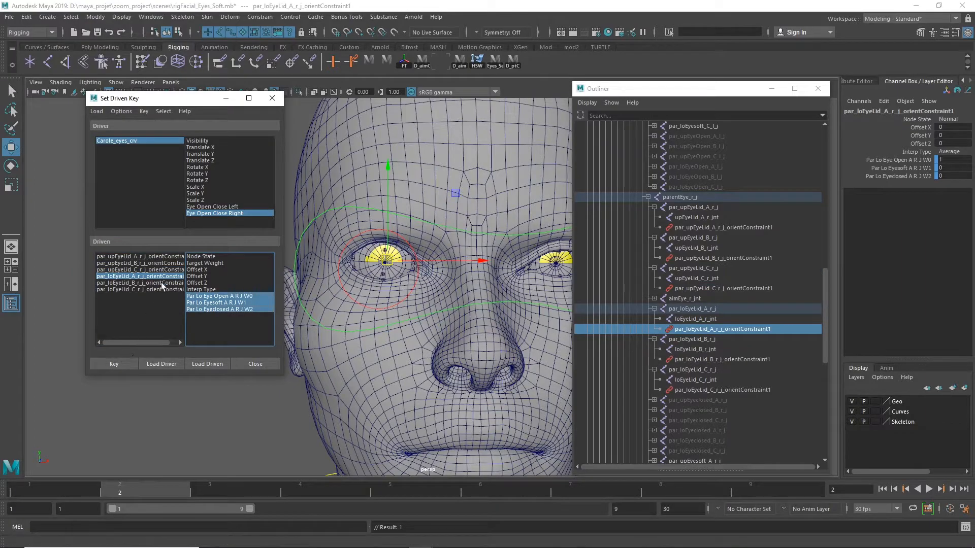
left_click(121, 364)
left_click(166, 288)
left_click(130, 364)
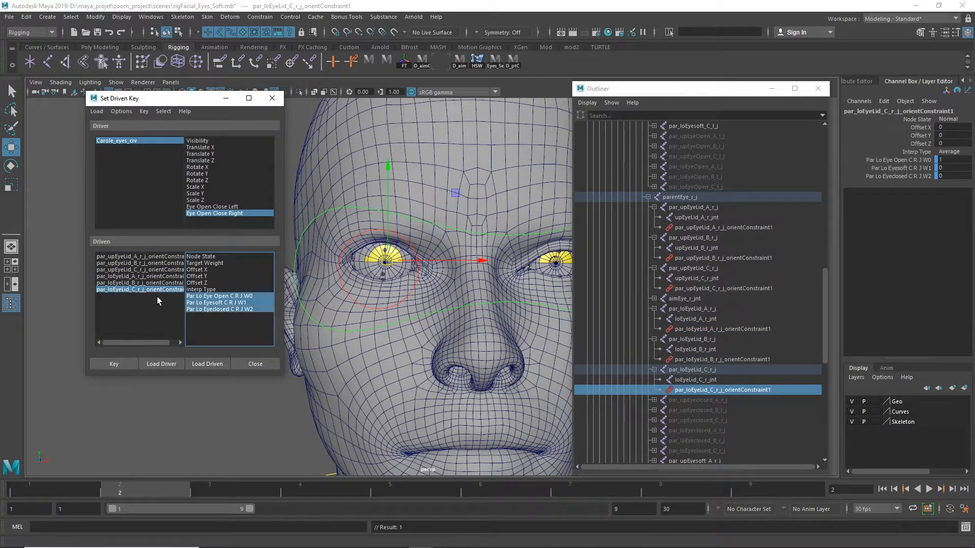
Step: Close the Set Driven Key and Outliner windows and set both Eye Open Close attributes of the eyes control to 0
left_click(272, 98)
left_click(818, 90)
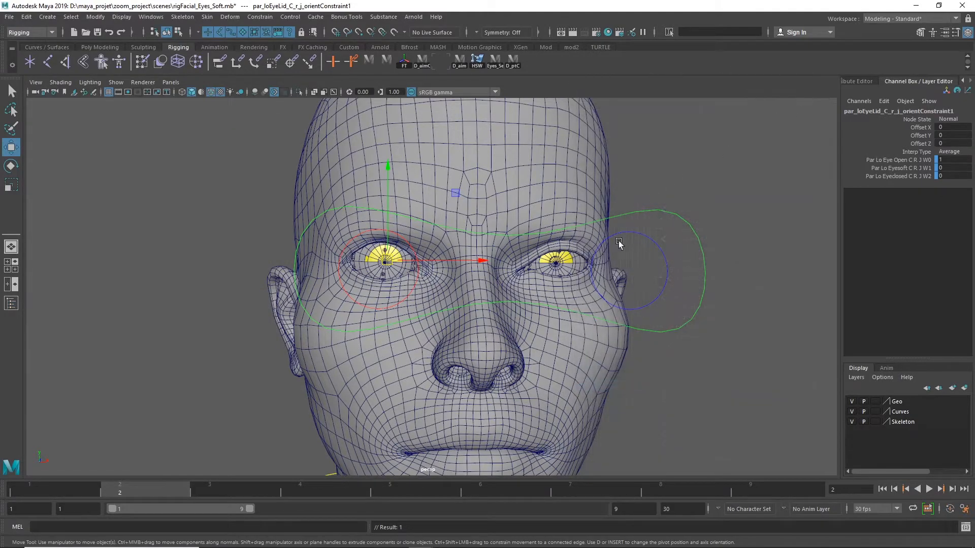
left_click(675, 219)
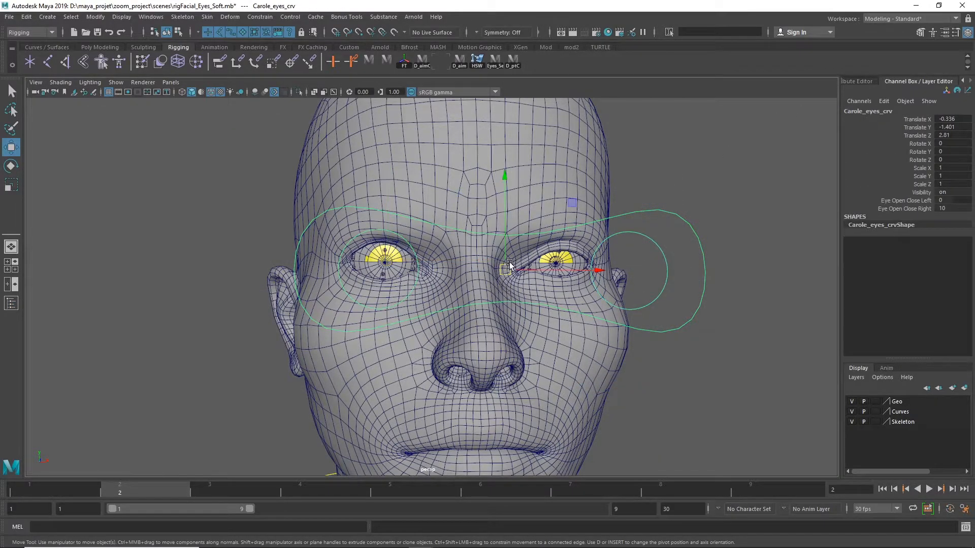
left_click_drag(964, 203, 965, 209)
type("0")
key("Return")
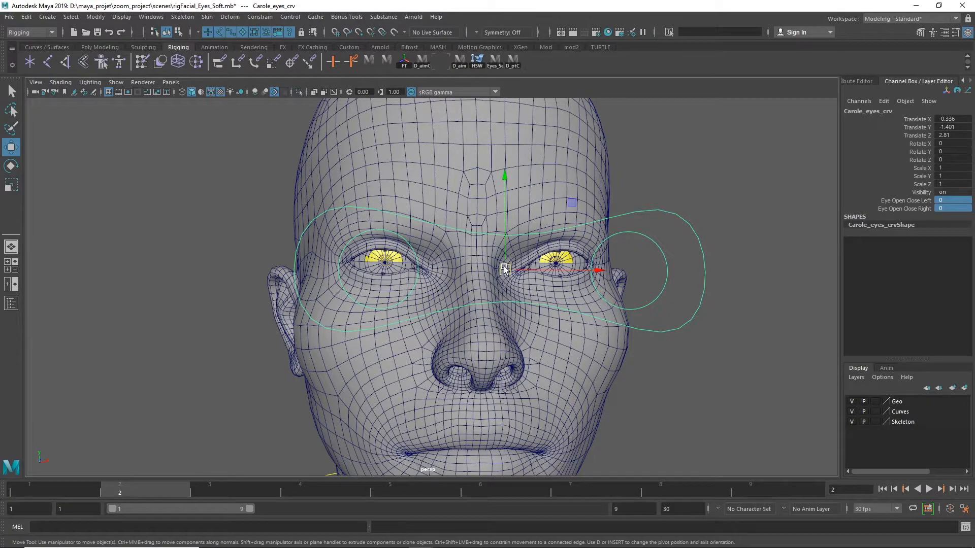
Step: Test the eye aim by moving the eyes control, and set both Eye Open Close attributes to 10
left_click_drag(503, 269, 478, 259)
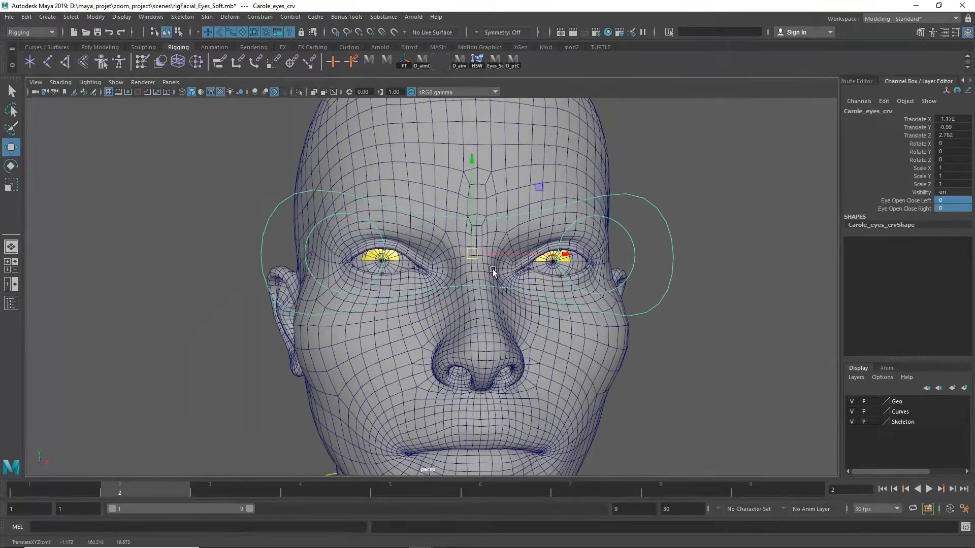
left_click(957, 212)
type("10")
key("Return")
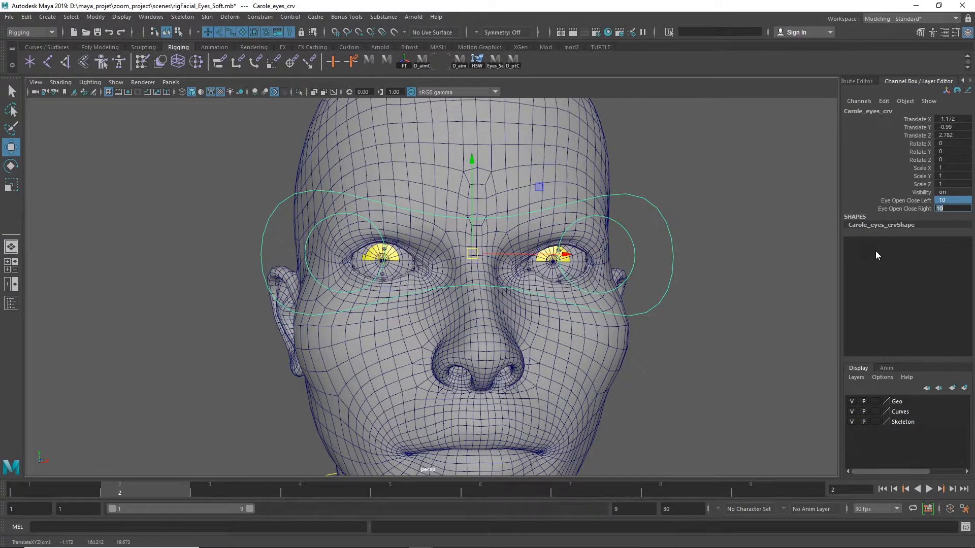
Step: Lower Eye Open Close Left and Right together to -10 on the eyes control
left_click_drag(895, 202, 903, 206)
left_click(803, 217)
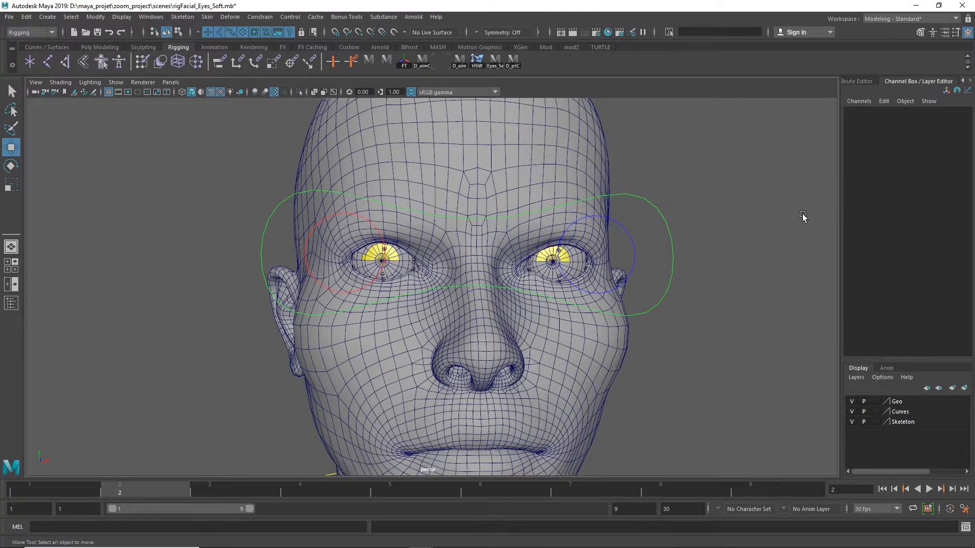
left_click(669, 264)
left_click_drag(912, 201, 911, 206)
middle_click_drag(756, 235, 521, 262)
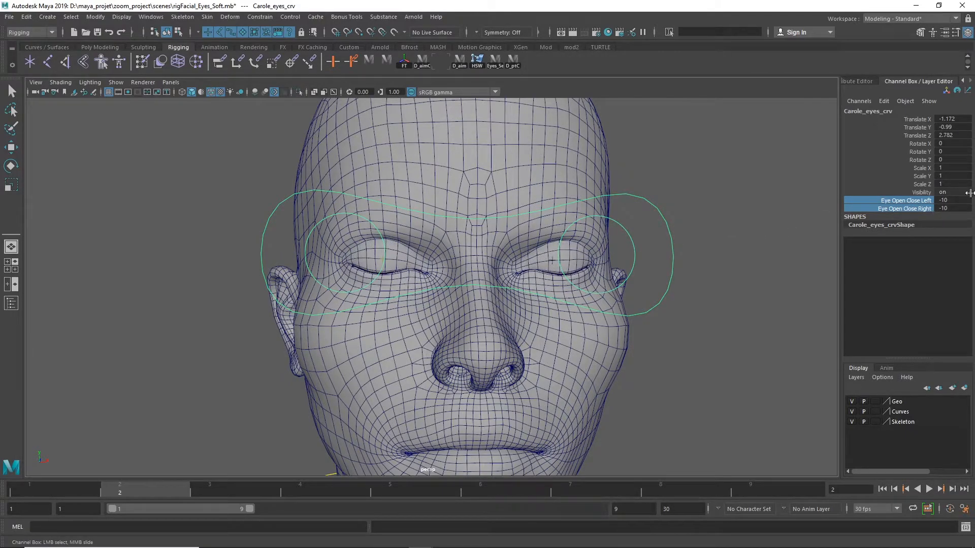
Step: Raise Eye Open Close Left alone and set it to 0 on the eyes control
left_click(927, 201)
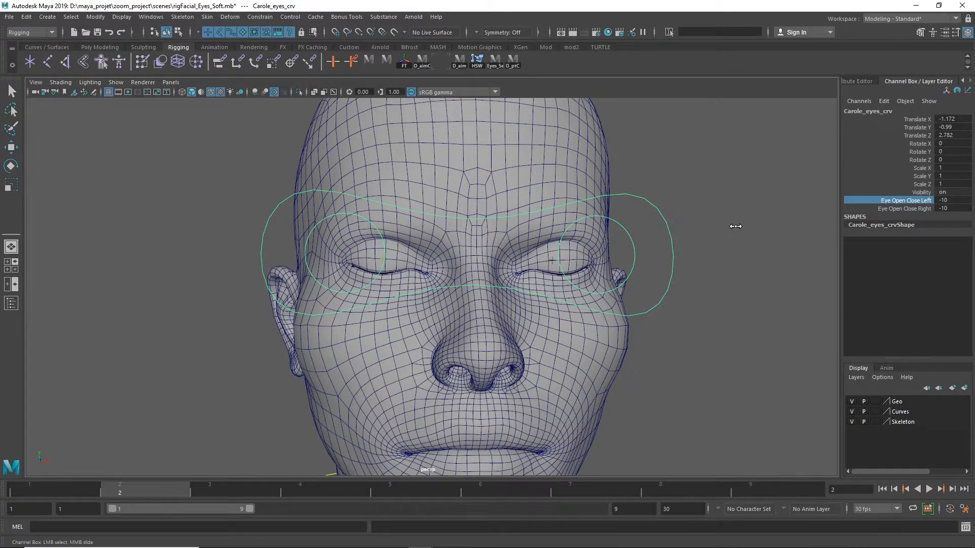
middle_click_drag(745, 231, 791, 233)
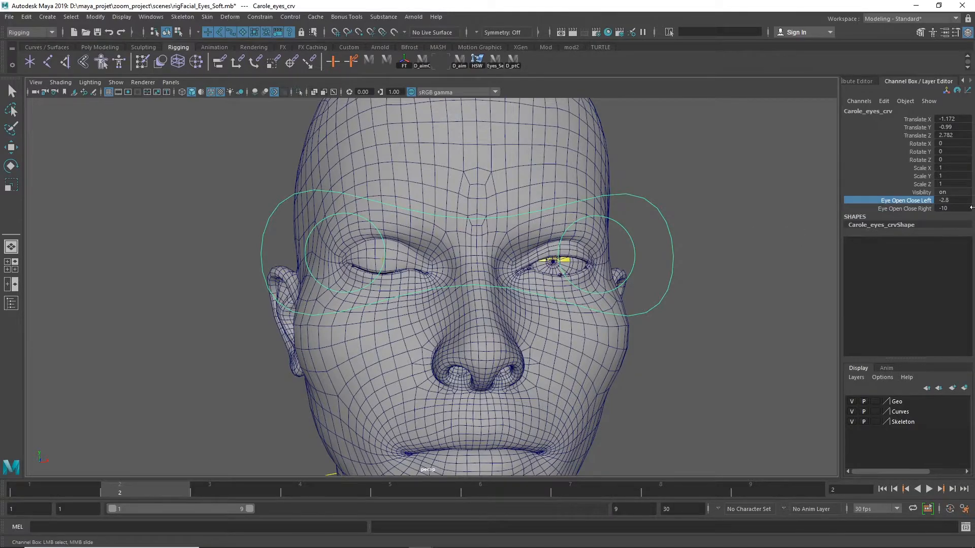
left_click(953, 200)
type("0")
key("Return")
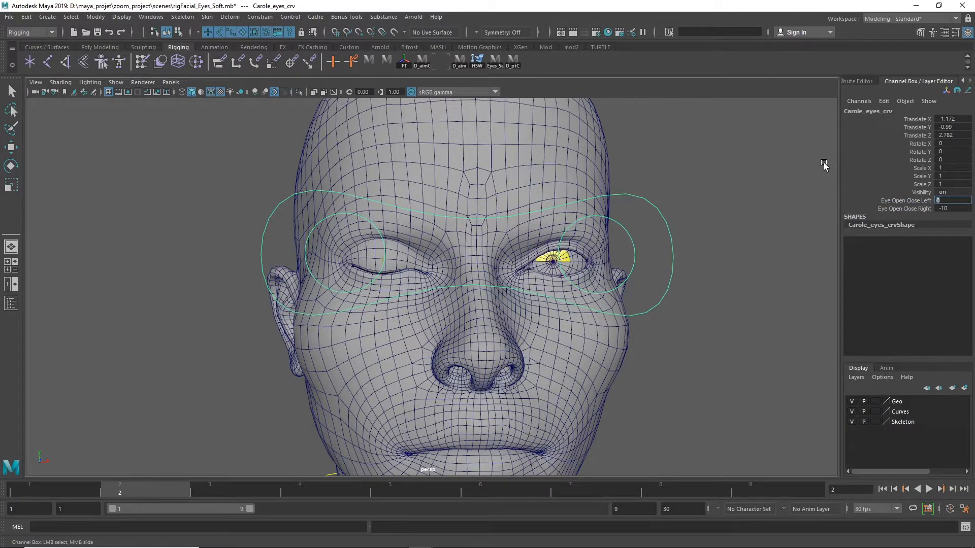
key("Return")
Step: Reselect the eyes control and move it around to test the lids, setting Eye Open Close Left to 10
left_click(678, 263)
left_click_drag(674, 254, 688, 230)
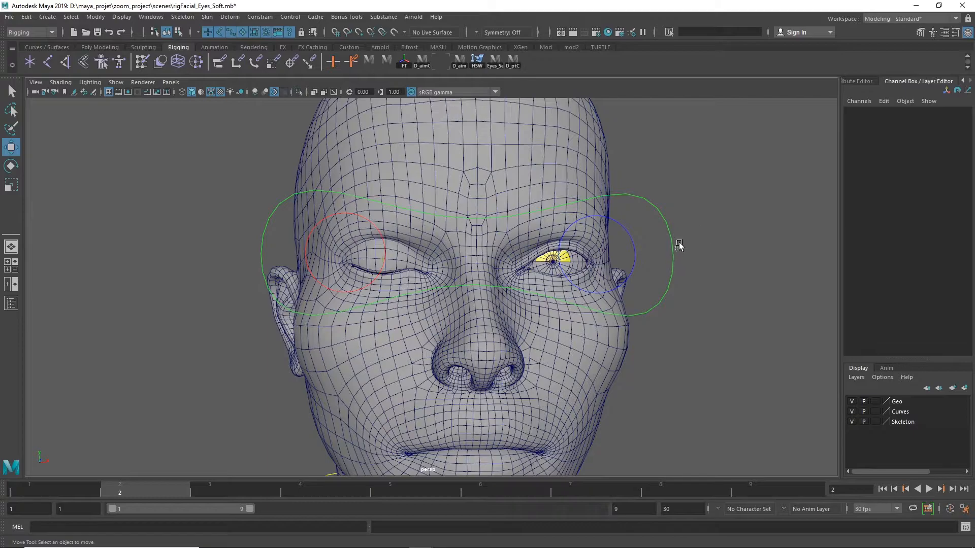
left_click(568, 267)
mouse_move(479, 257)
left_mouse_down()
mouse_move(459, 248)
mouse_move(492, 218)
mouse_move(465, 269)
mouse_move(476, 276)
left_mouse_up()
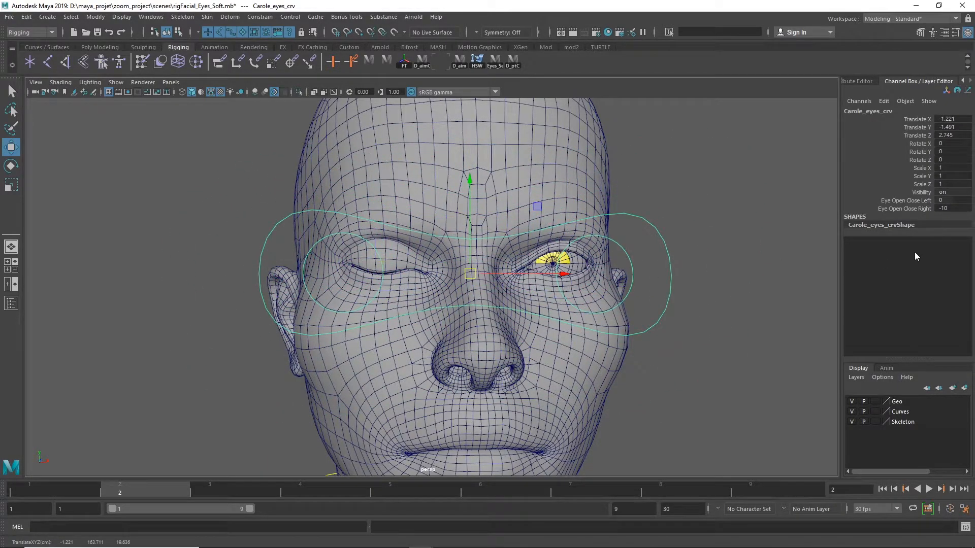
double_click(953, 200)
type("10")
key("Return")
left_click_drag(482, 273, 506, 269)
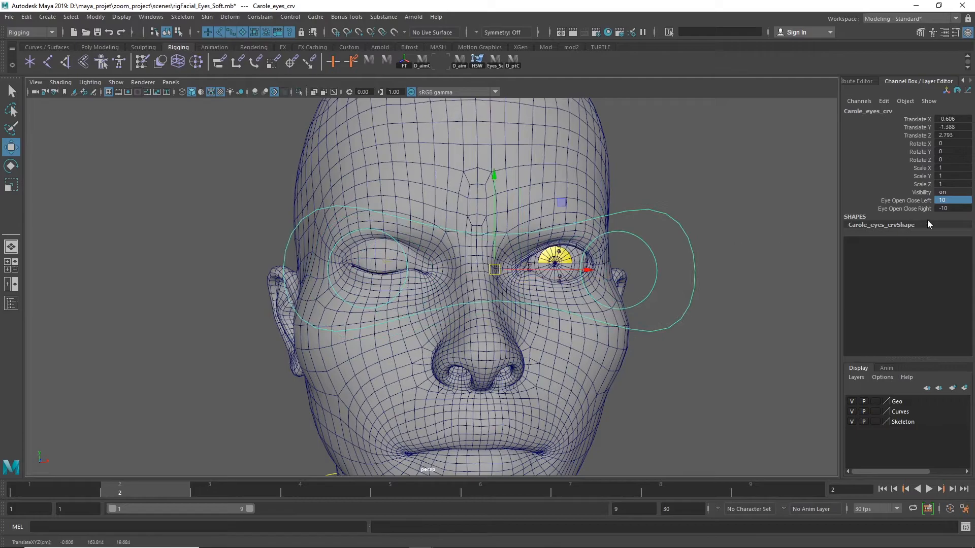
Step: Lower Eye Open Close Left to -10 and move the eyes control with both eyes closed
left_click(901, 200)
middle_click_drag(798, 231, 529, 285)
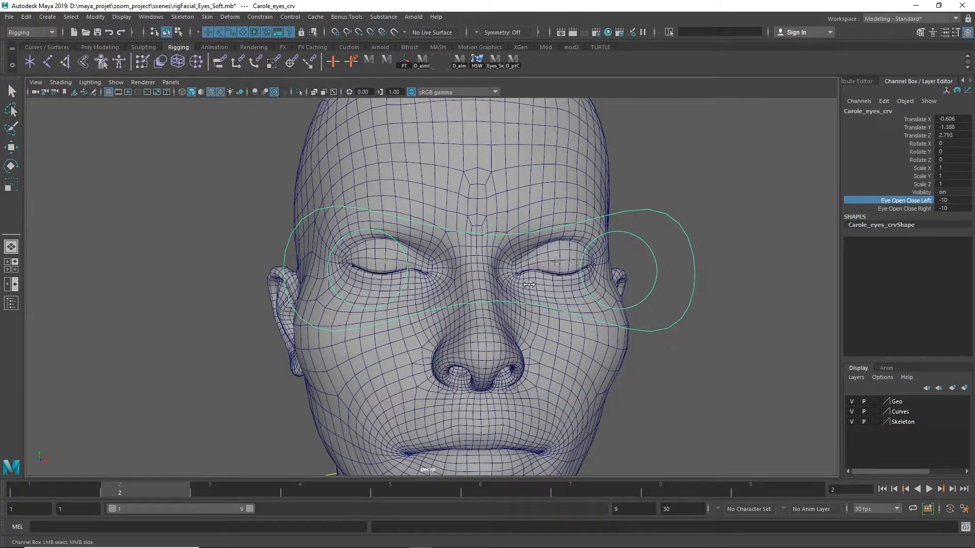
left_click(908, 207)
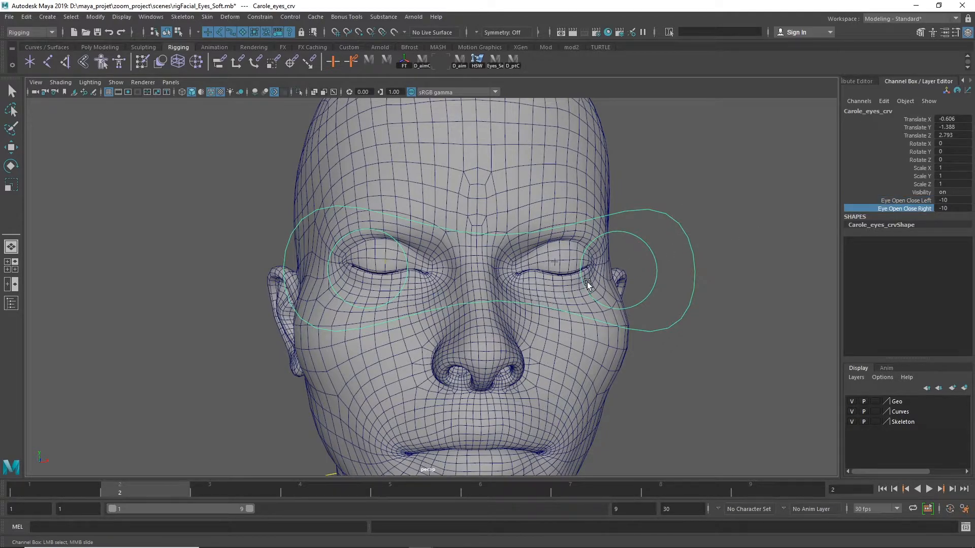
key("w")
mouse_move(496, 269)
left_mouse_down()
mouse_move(492, 282)
mouse_move(504, 271)
left_mouse_up()
Step: Raise Eye Open Close Right to -3 and move the eyes control to test the half-closed right lids
left_click(909, 209)
middle_click_drag(686, 247, 748, 250)
key("w")
left_click_drag(507, 277, 460, 289)
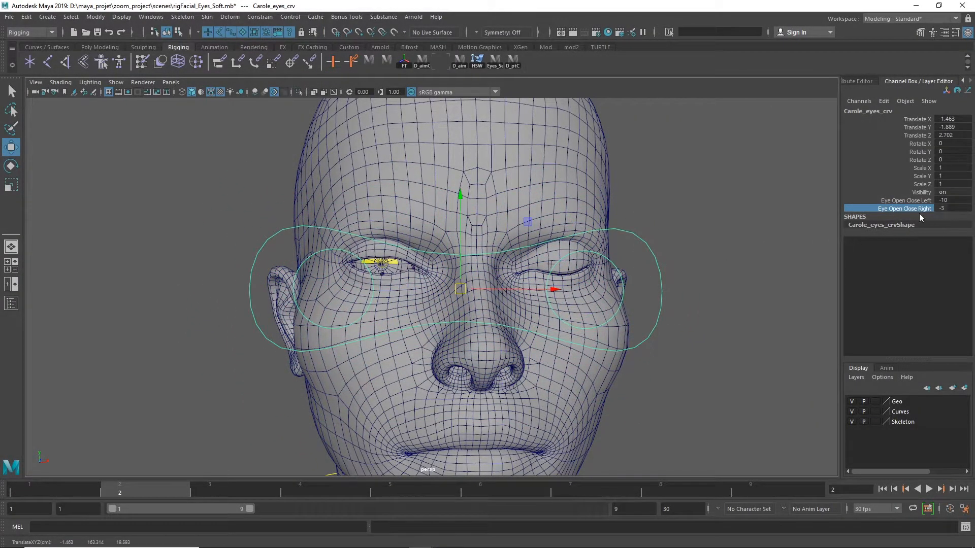
Step: Raise Eye Open Close Right to 1, move the eyes control to test the lids, and raise the attribute to 5.7
middle_click_drag(729, 265, 785, 258)
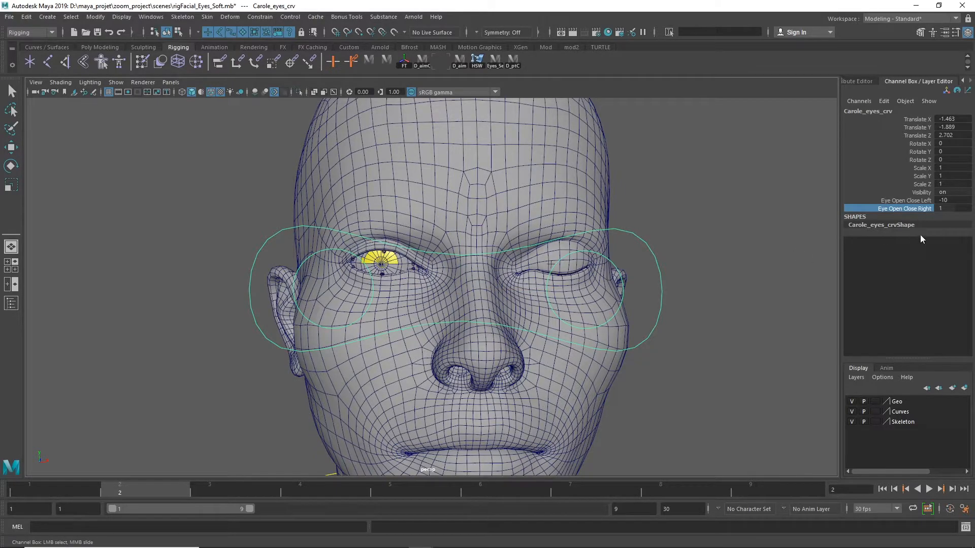
key("w")
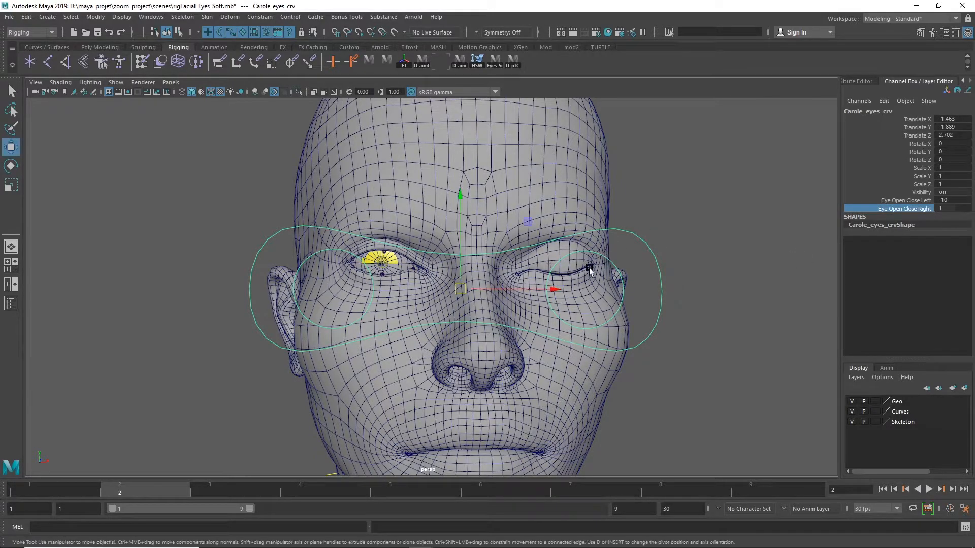
left_click_drag(471, 294, 461, 249)
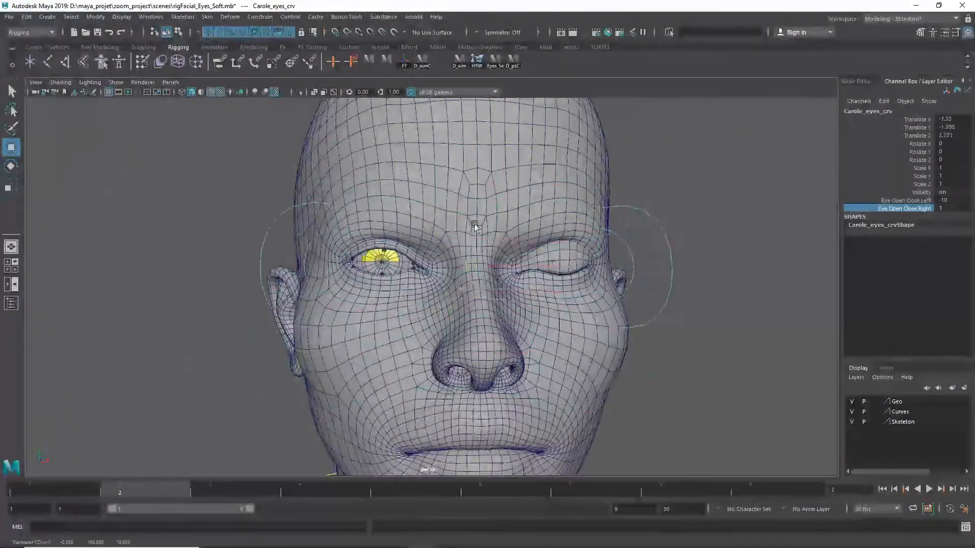
left_click(894, 209)
middle_click_drag(764, 249, 795, 255)
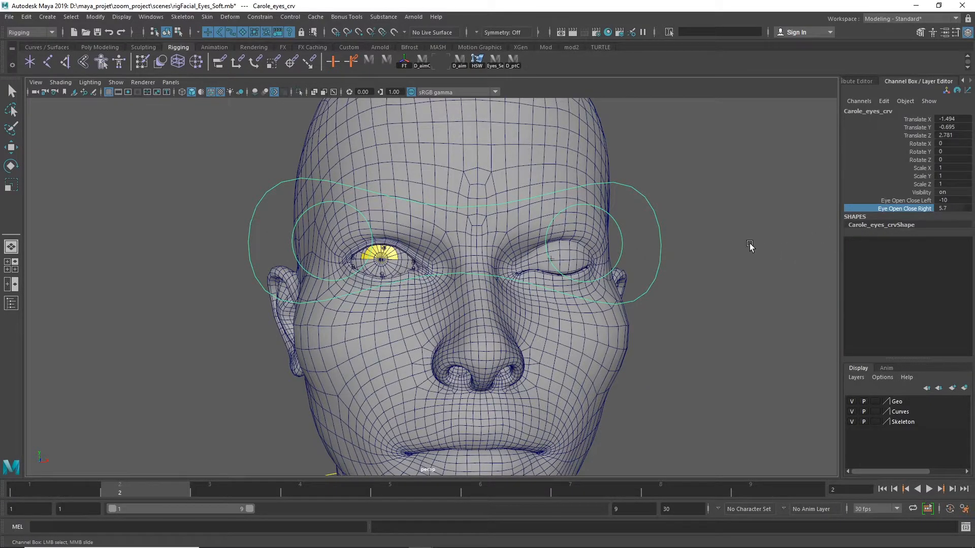
Step: Reset both Eye Open Close attributes and the three translate channels of the eyes control to 0
left_click_drag(954, 200, 955, 216)
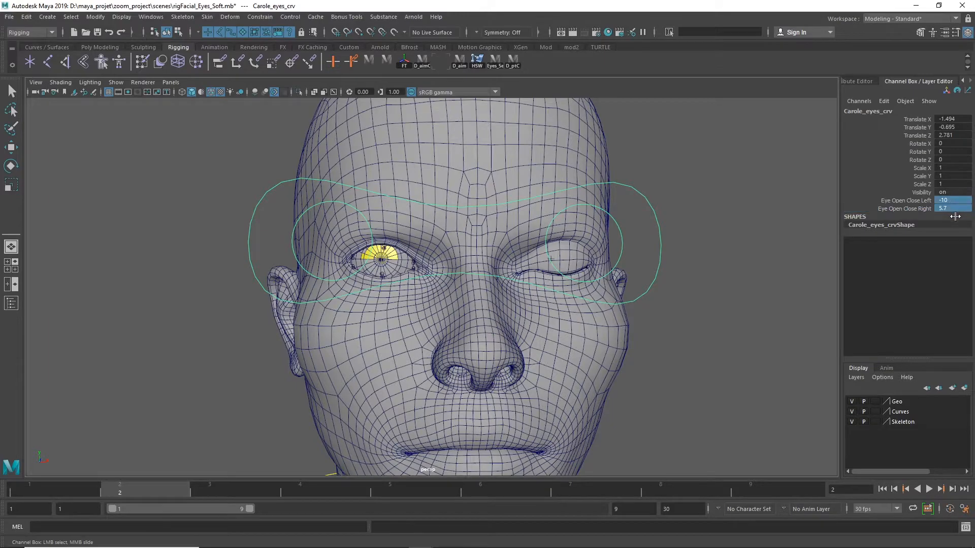
key("Return")
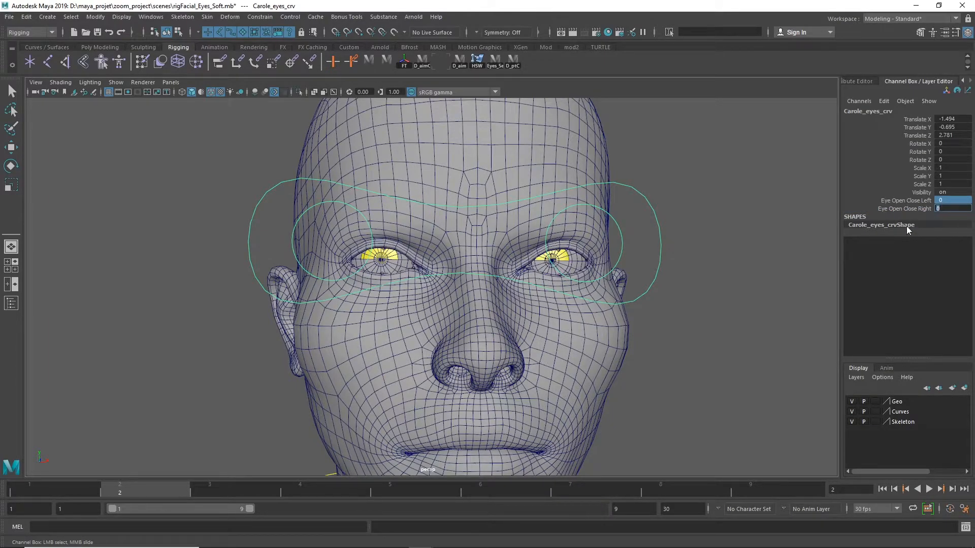
left_click(722, 271)
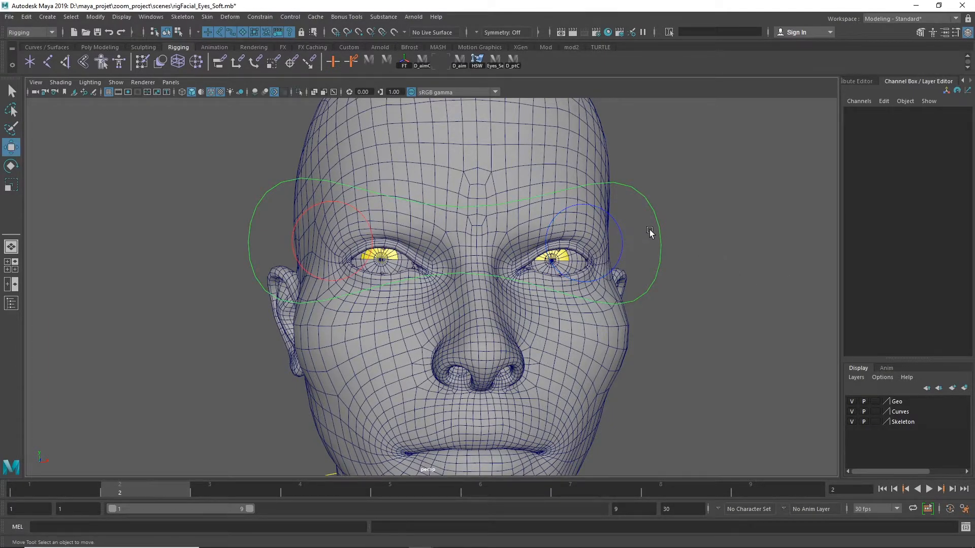
left_click(654, 233)
left_click_drag(957, 135, 960, 117)
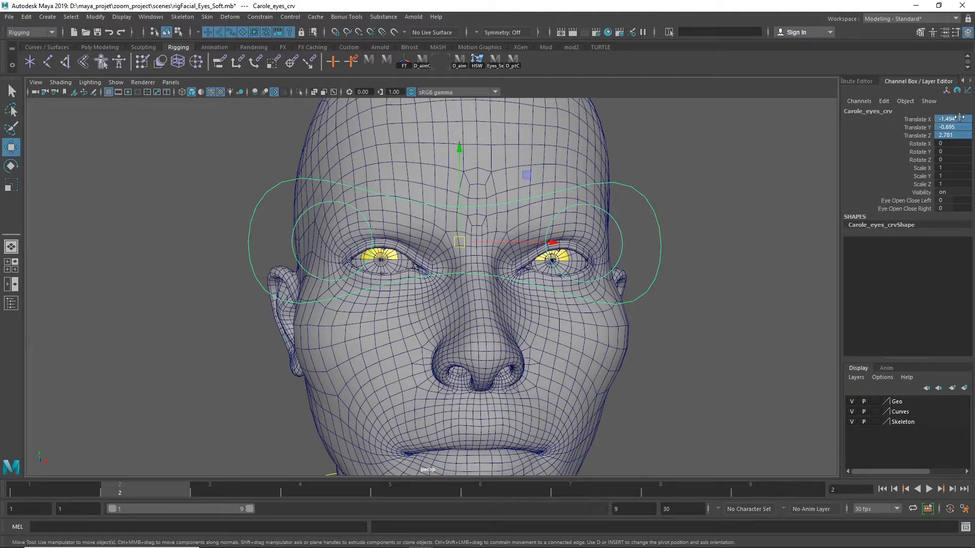
key("Return")
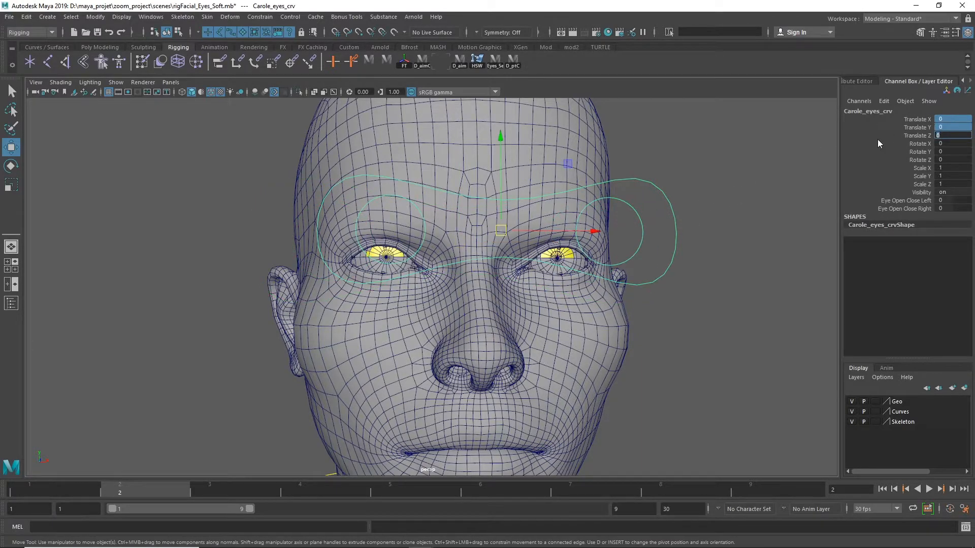
Step: Lock and hide the Rotate and Scale channels of the eyes control
left_click_drag(922, 144, 922, 185)
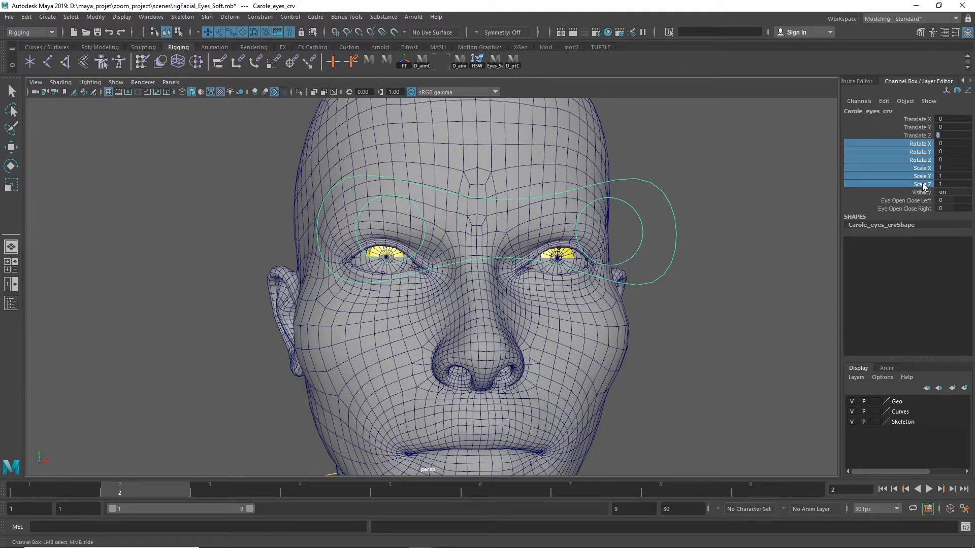
right_click(864, 161)
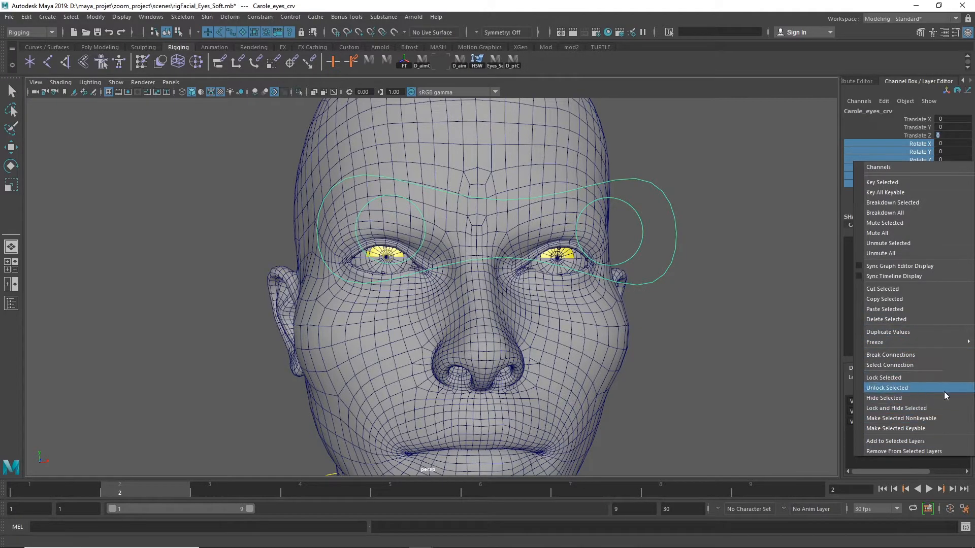
left_click(905, 410)
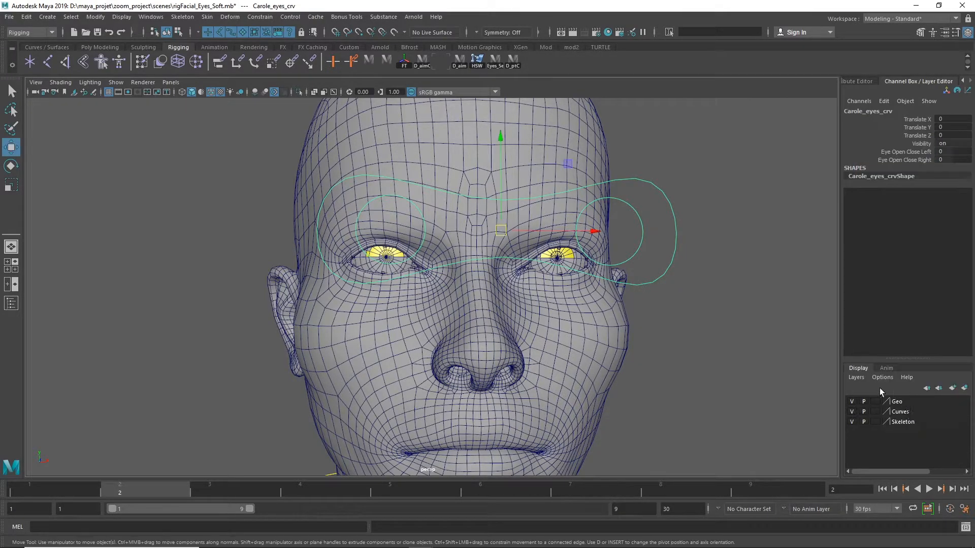
left_click(706, 206)
right_click_drag(737, 187, 320, 236, "alt")
mouse_move(320, 236)
left_mouse_down("alt")
mouse_move(568, 254)
mouse_move(509, 283)
left_mouse_up("alt")
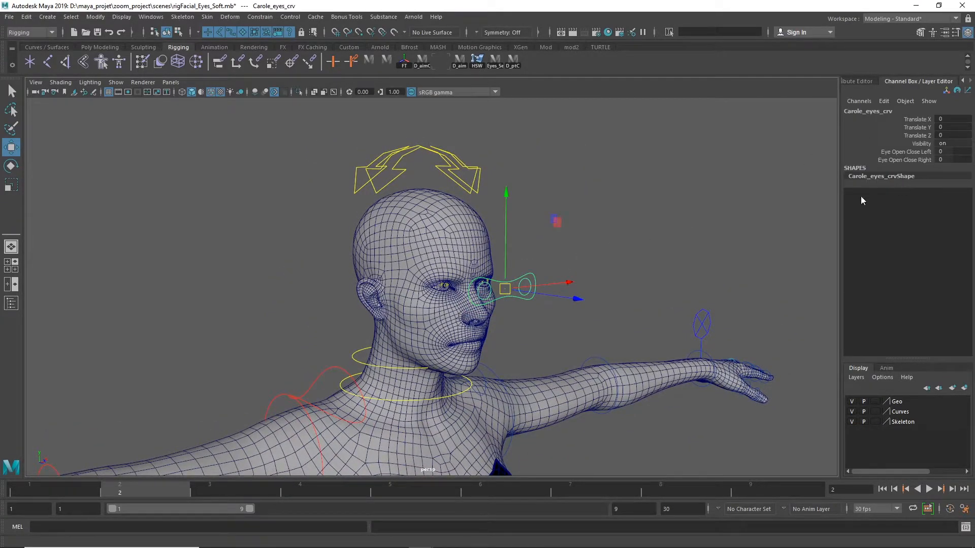
right_click_drag(684, 253, 965, 223, "alt")
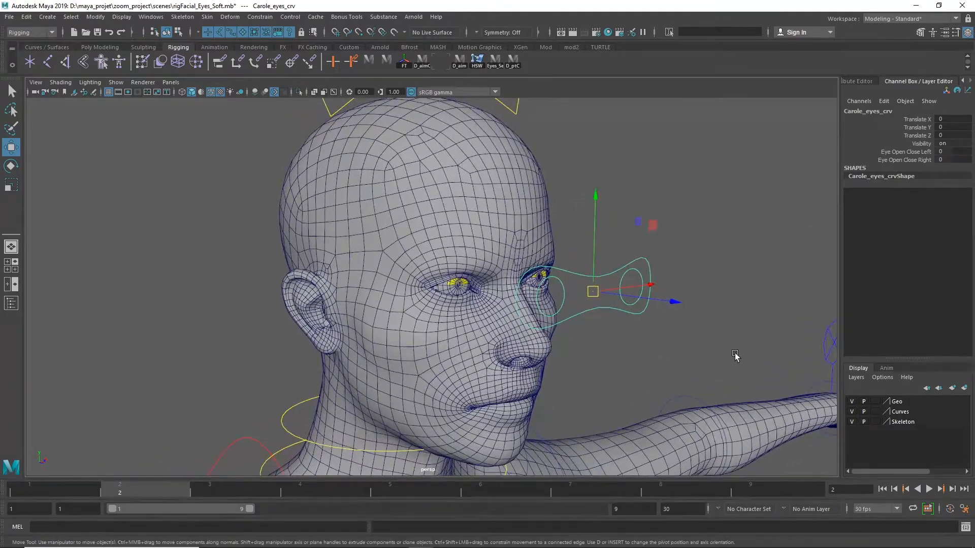
left_click(735, 356)
left_click(635, 283)
left_click_drag(662, 294, 609, 290, "alt")
key("ctrl+z")
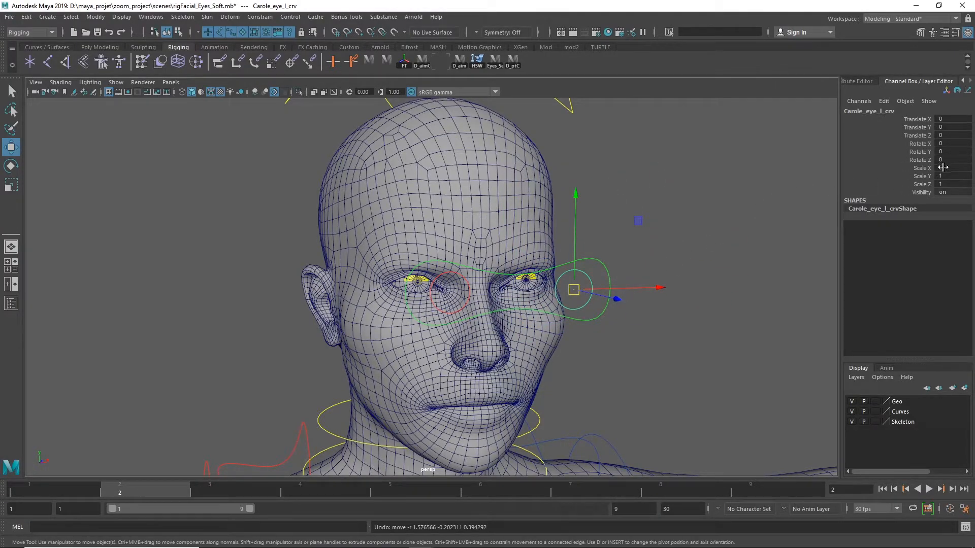
left_click_drag(929, 186, 922, 147)
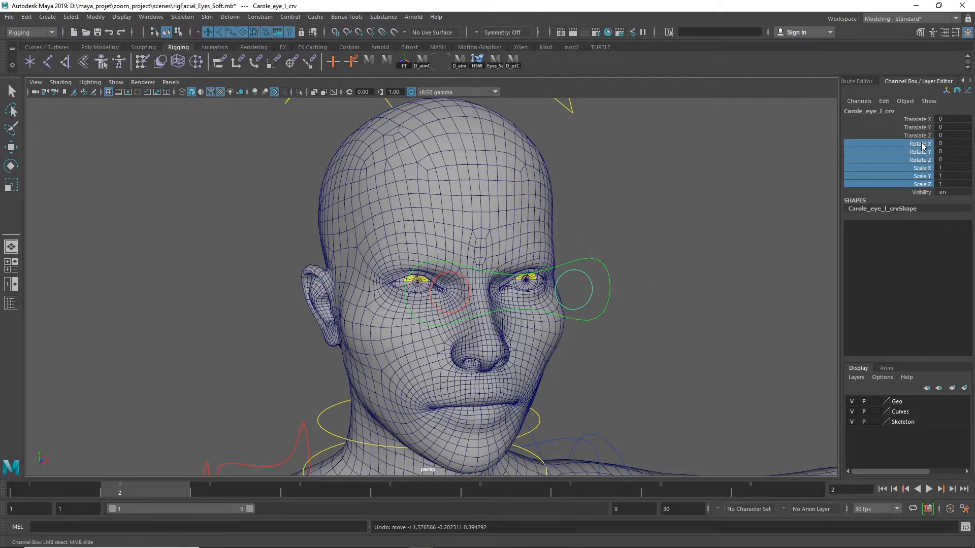
Step: Lock and hide the Rotate and Scale channels of both individual eye controls together
left_click(649, 243)
left_click_drag(631, 297, 684, 298, "alt")
left_click_drag(573, 279, 642, 279)
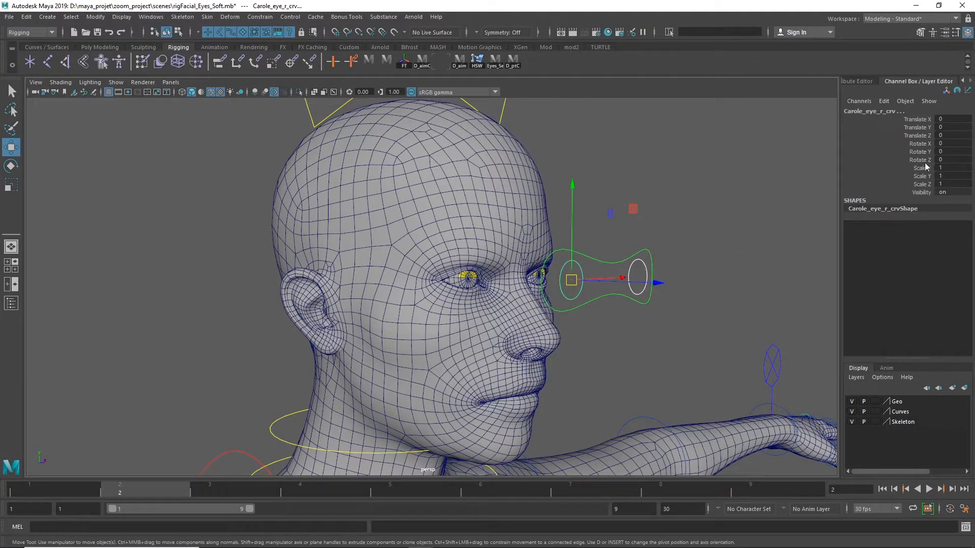
left_click_drag(919, 143, 918, 186)
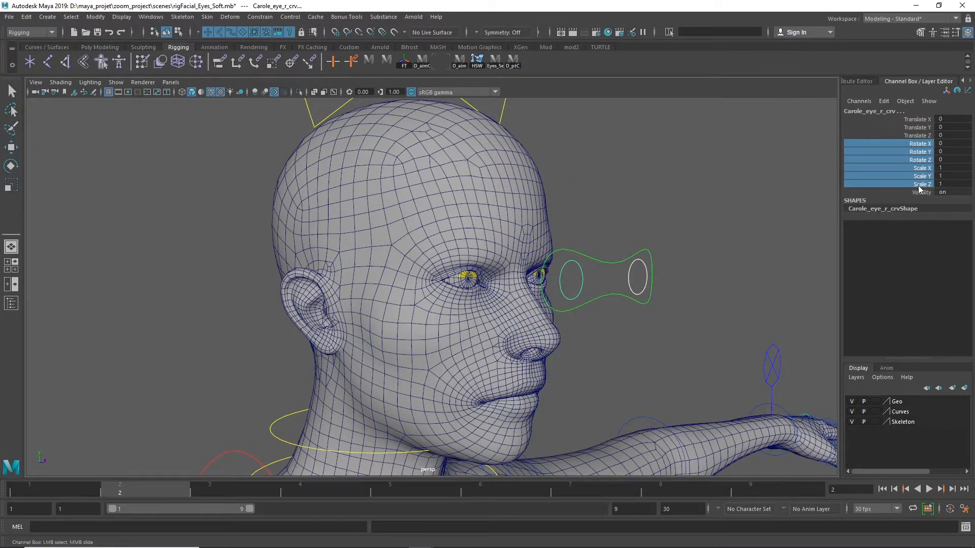
right_click(870, 161)
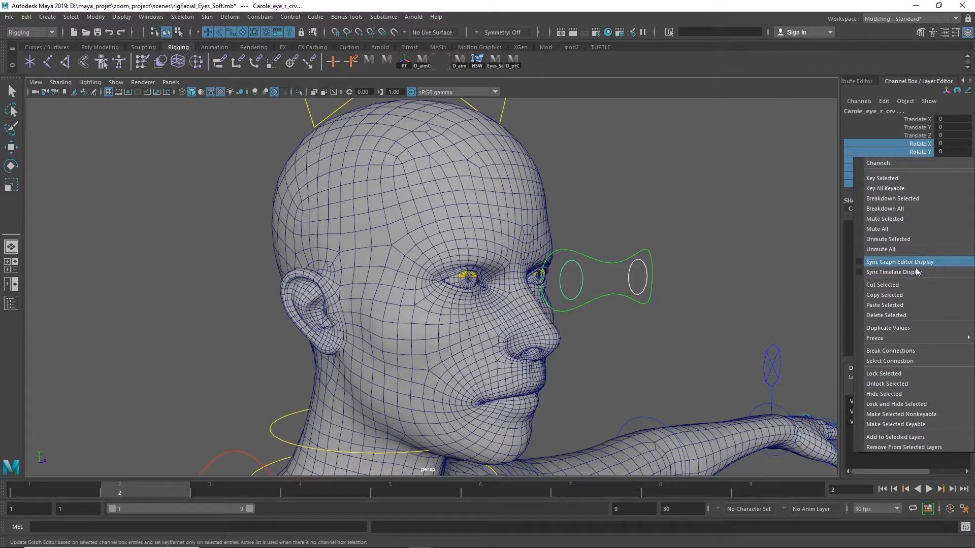
left_click(932, 404)
key("w")
Step: Move the whole eyes control sideways to test that both eyes and lids still follow it
left_click_drag(698, 339, 678, 336, "alt")
left_click(643, 235)
left_click_drag(590, 258, 517, 291)
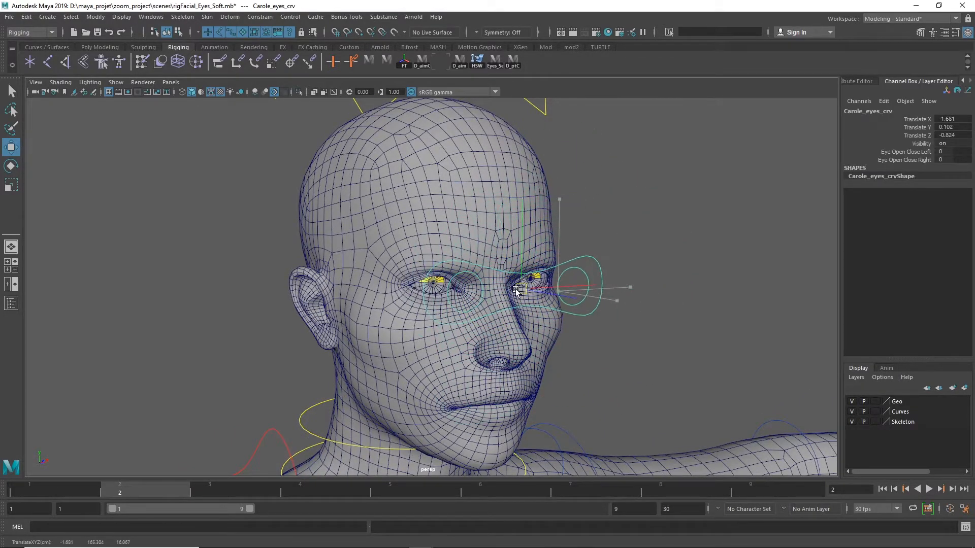
left_click(655, 246)
Step: Move the left eye control and the eyes control, and lower Eye Open Close Right to -7 to test the rig
left_click(589, 279)
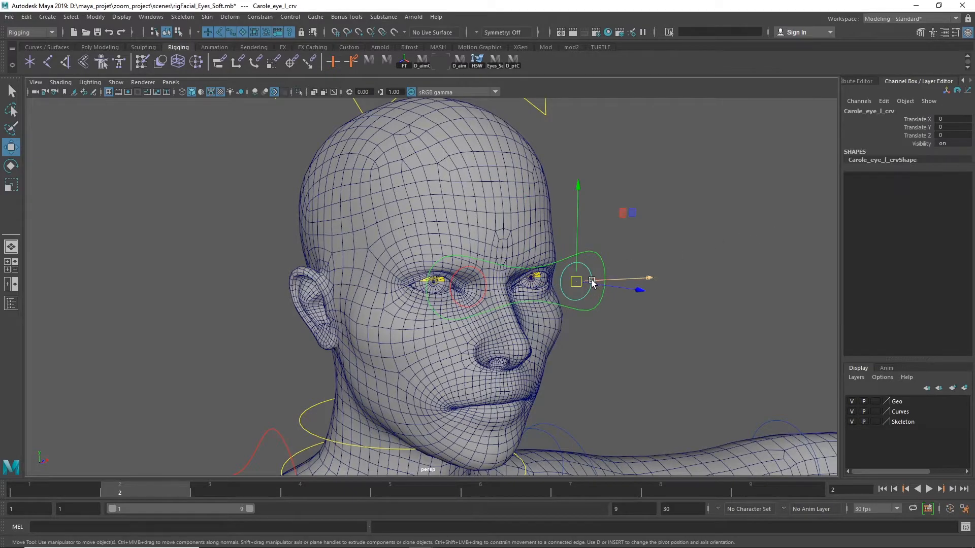
left_click(578, 280)
left_click_drag(592, 271, 565, 293)
left_click_drag(642, 233, 587, 270)
middle_click_drag(776, 220, 681, 267)
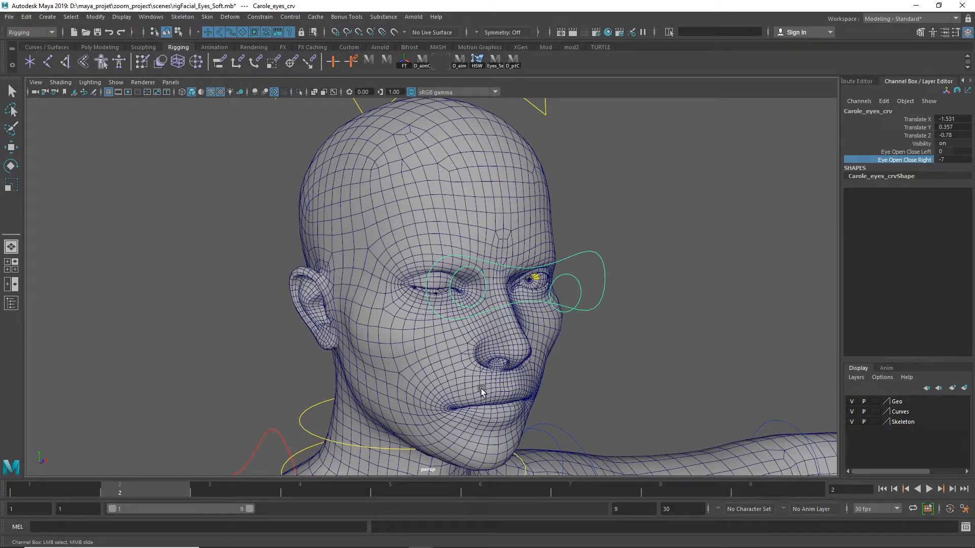
Step: Reset the translate channels and both Eye Open Close attributes of the eyes control to 0
left_click_drag(644, 310, 689, 309, "alt")
left_click_drag(950, 136, 924, 121)
type("0")
key("Return")
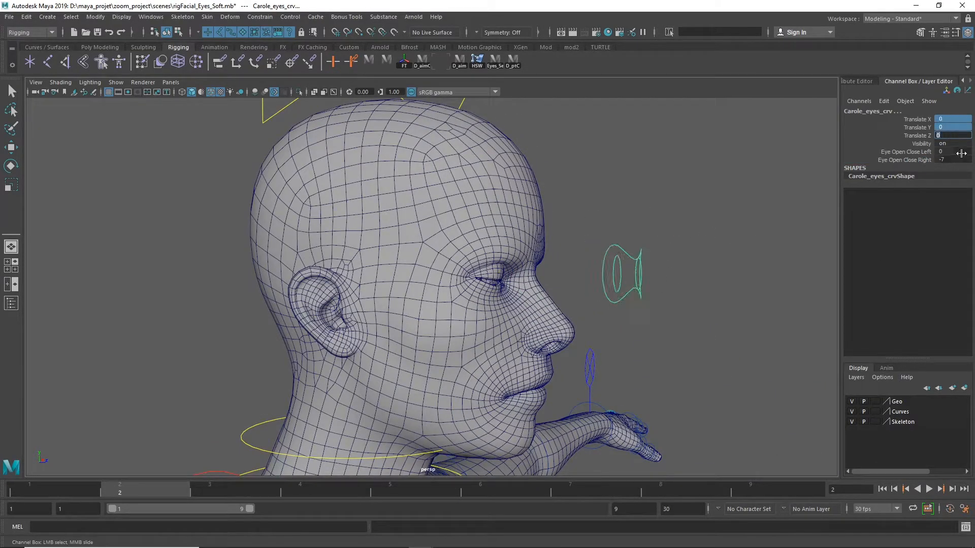
left_click_drag(962, 153, 944, 161)
type("0")
key("Return")
Step: Rotate the upper neck control about 28 degrees around Z to test whether the eyes control follows the head, and undo the rotation
left_click_drag(630, 311, 541, 309, "alt")
scroll(554, 309, "down", 4)
key("w")
left_click(562, 309)
left_click(528, 388)
key("e")
left_click_drag(545, 376, 508, 269)
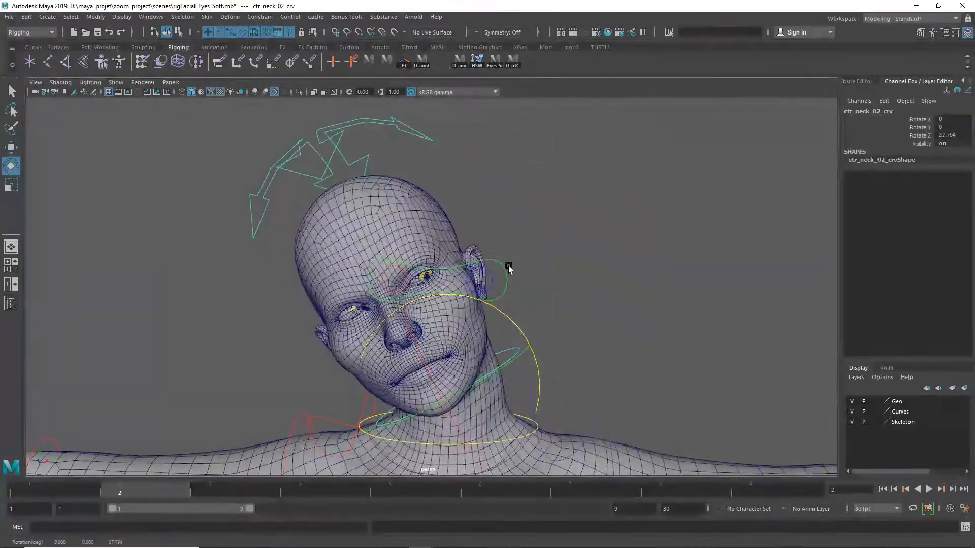
key("ctrl+z")
left_click_drag(611, 279, 523, 284, "alt")
left_click_drag(277, 312, 298, 314, "alt")
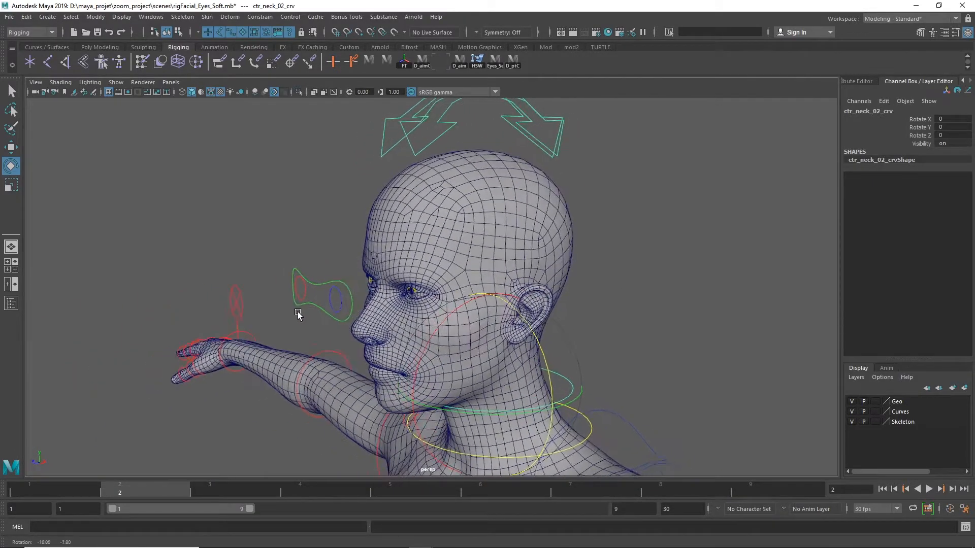
Step: Open the Outliner and group the Carole_eyes_crv control
left_click(315, 289)
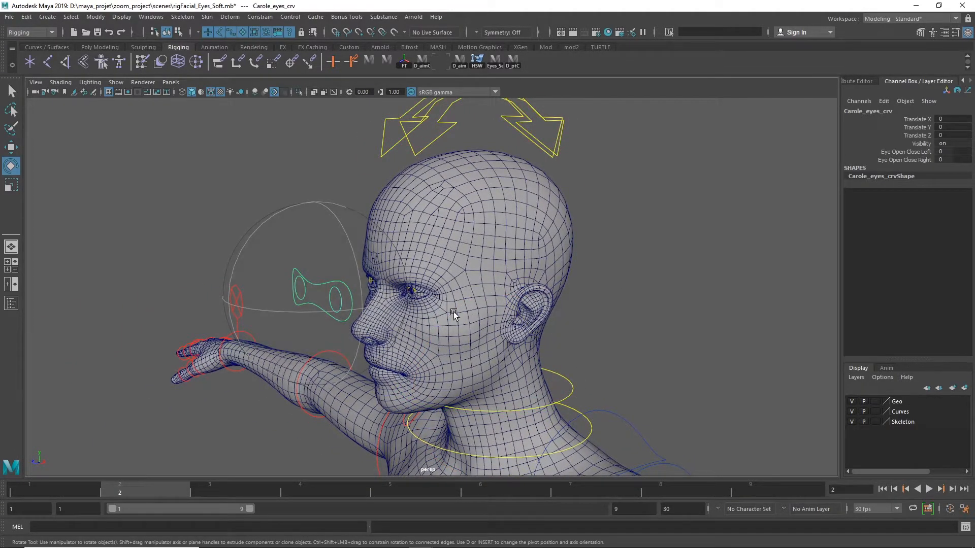
left_click(11, 304)
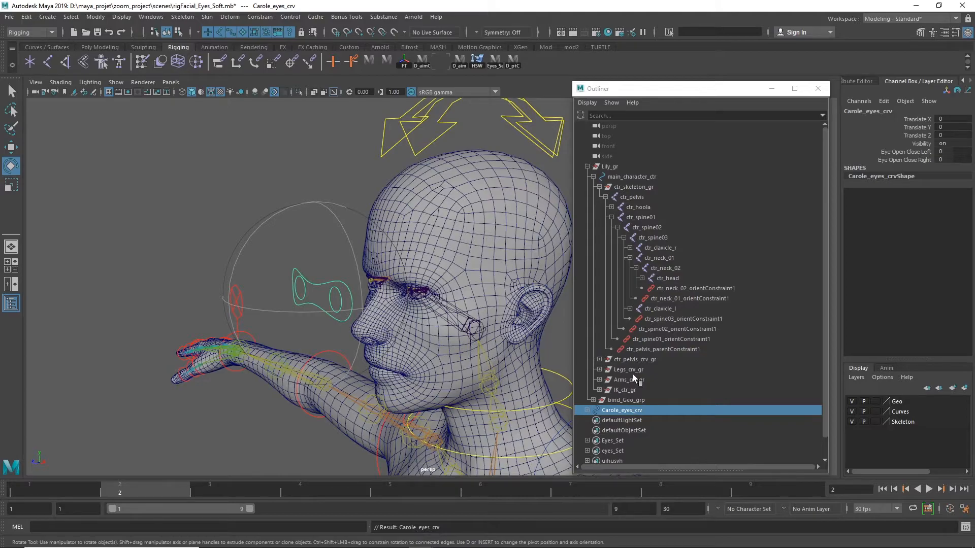
key("ctrl+g")
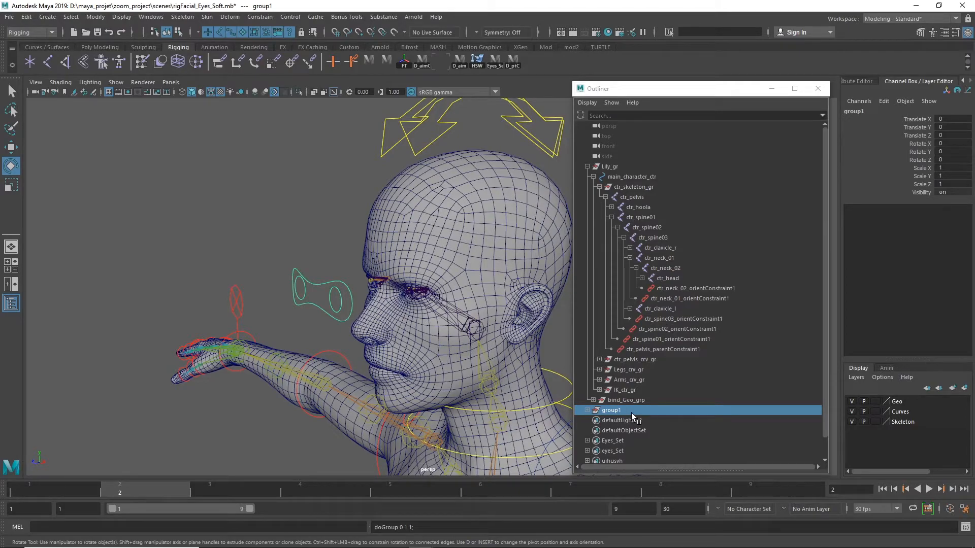
Step: Compare the new group with the eyes control and examine where the group's pivot sits
left_click(316, 295)
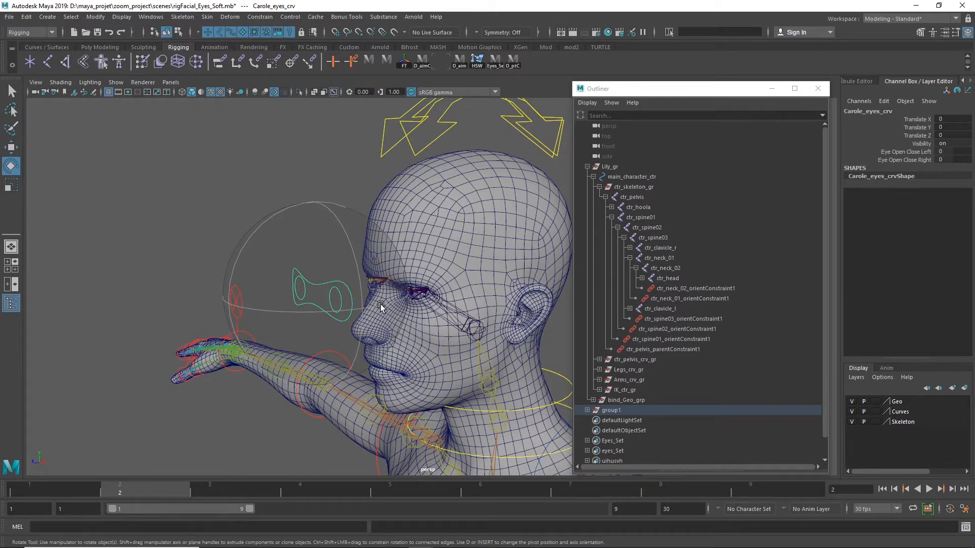
key("w")
left_click_drag(361, 300, 326, 340, "alt")
left_click(610, 411)
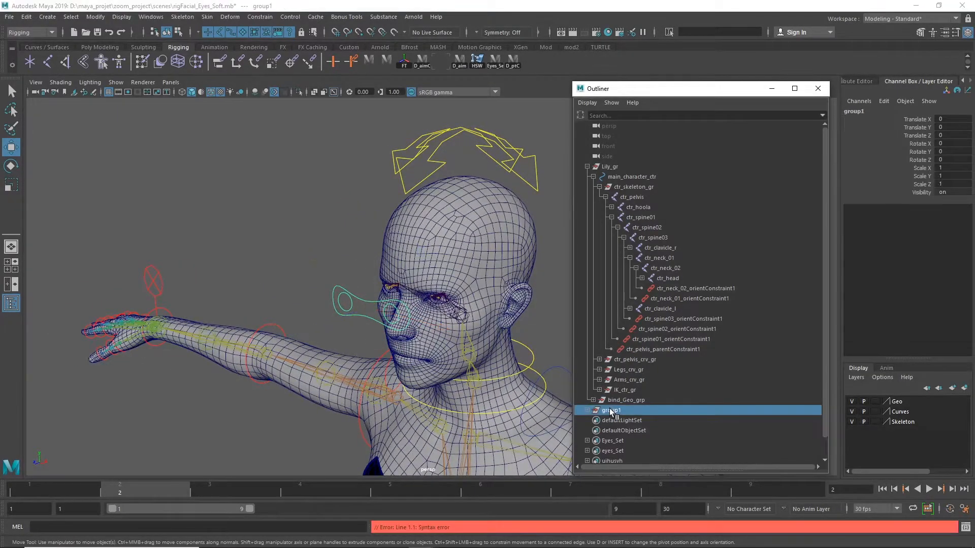
right_click_drag(423, 373, 26, 388, "alt")
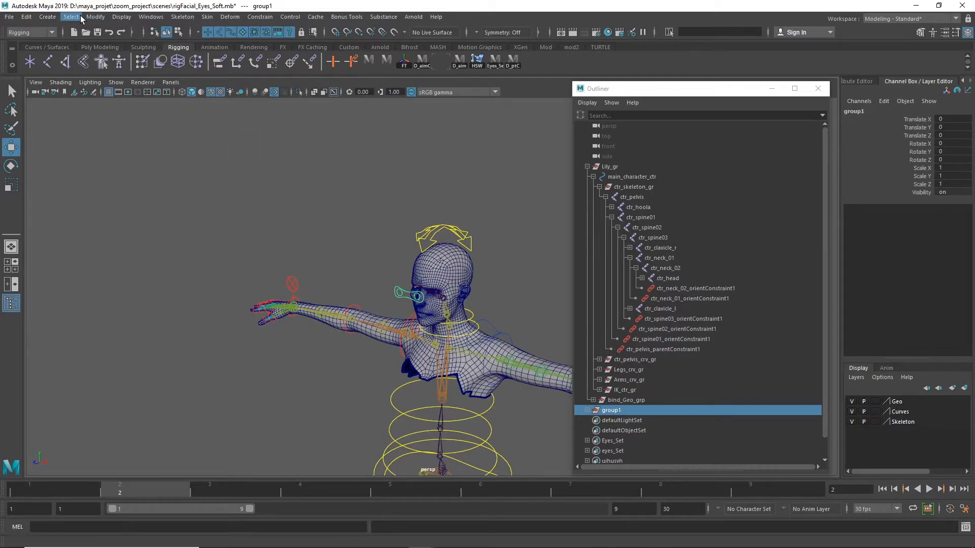
left_click(81, 18)
left_click(143, 99)
right_click_drag(398, 348, 812, 309, "alt")
left_click_drag(485, 352, 501, 365, "alt")
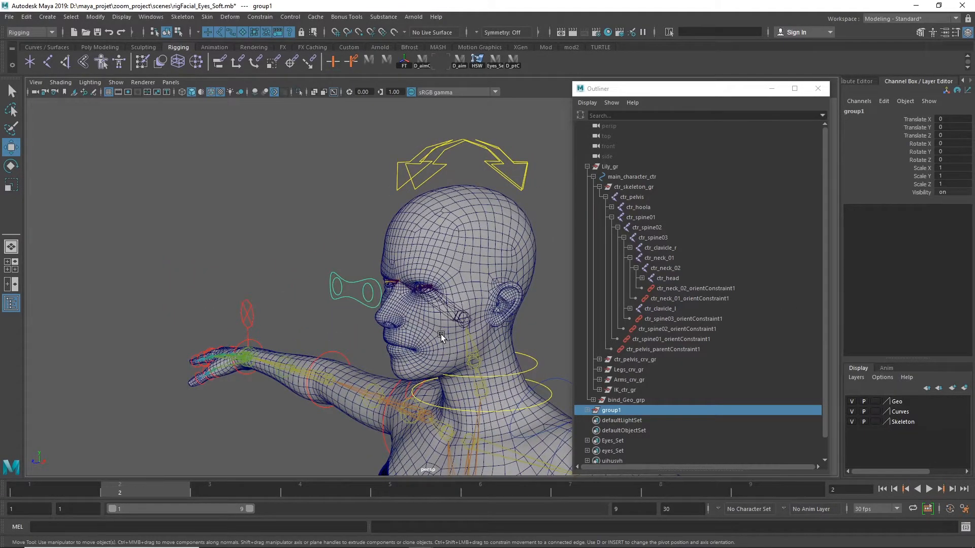
left_click(616, 410)
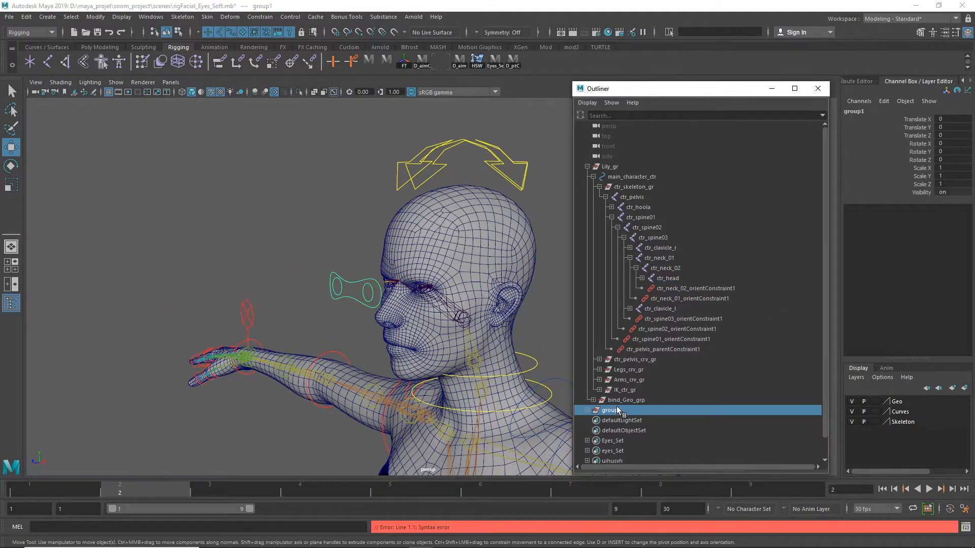
middle_click(317, 303)
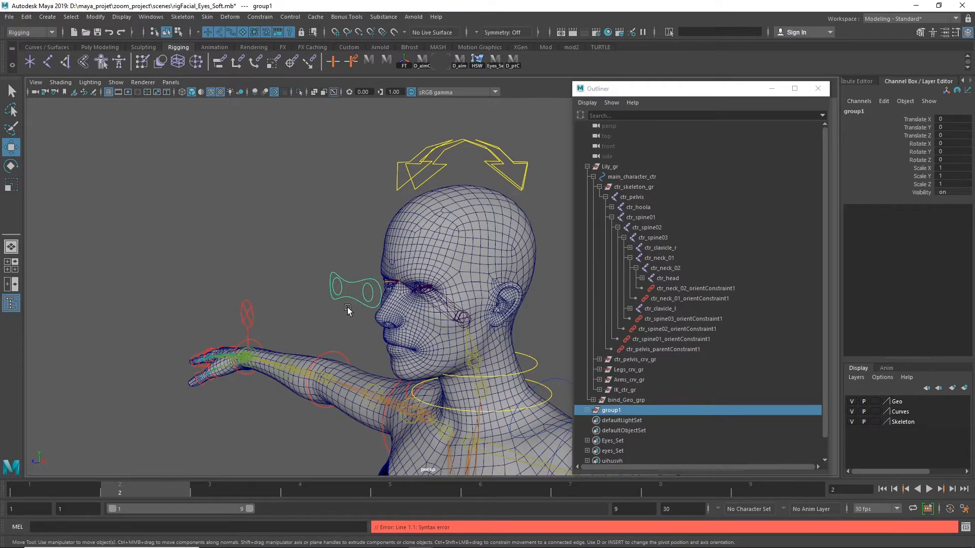
right_click_drag(350, 312, 457, 268, "alt")
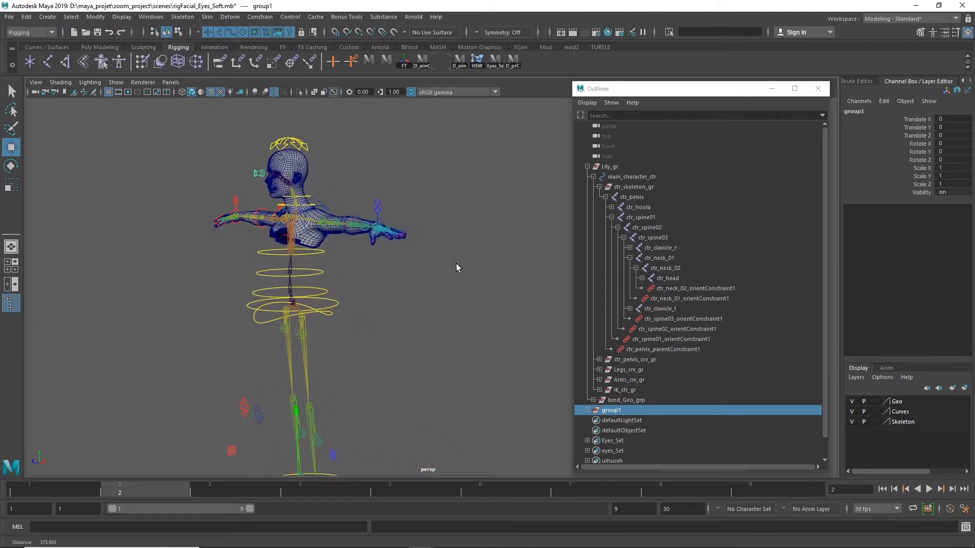
Step: Center the pivot of group1 on the eyes control
left_click(97, 18)
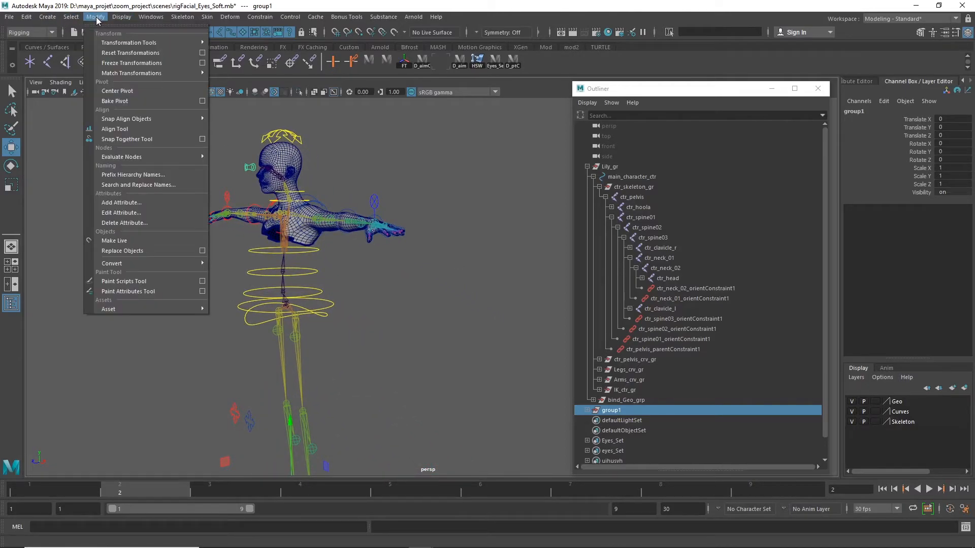
left_click(125, 94)
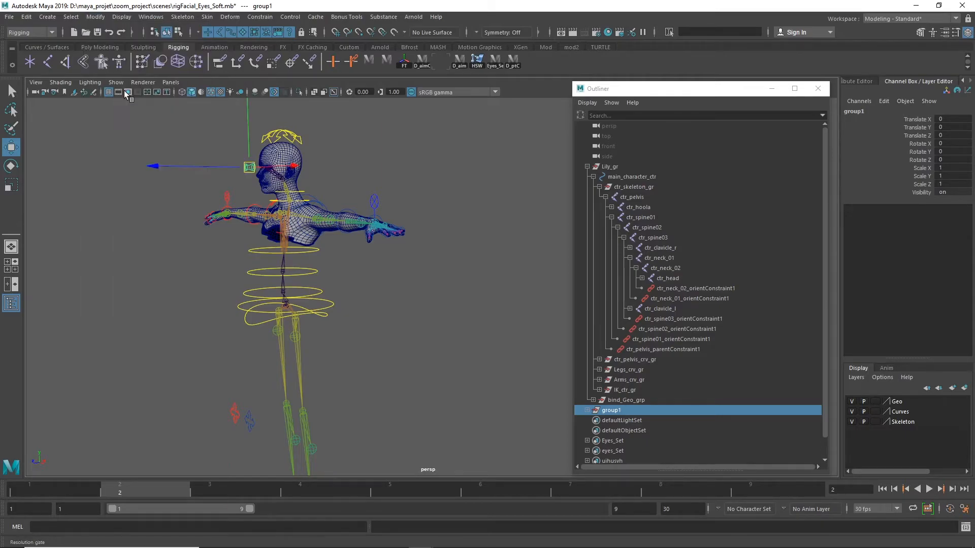
right_click_drag(294, 218, 451, 226, "alt")
middle_click_drag(450, 229, 634, 386, "alt")
right_click_drag(310, 320, 430, 325, "alt")
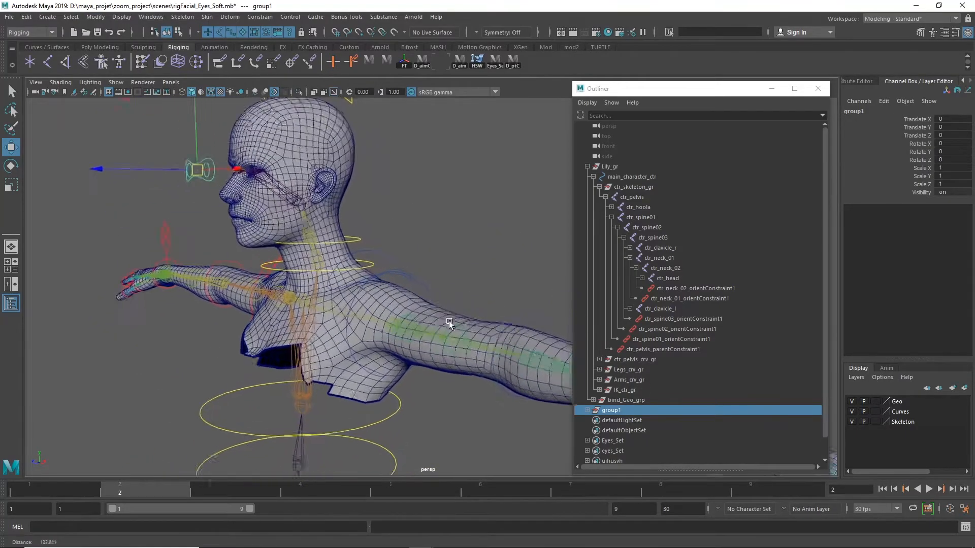
key("f")
Step: Rename group1 as Carole_eyes_crv_grp, reusing the name of the eyes control inside it
left_click(588, 413)
double_click(644, 419)
key("ctrl+c")
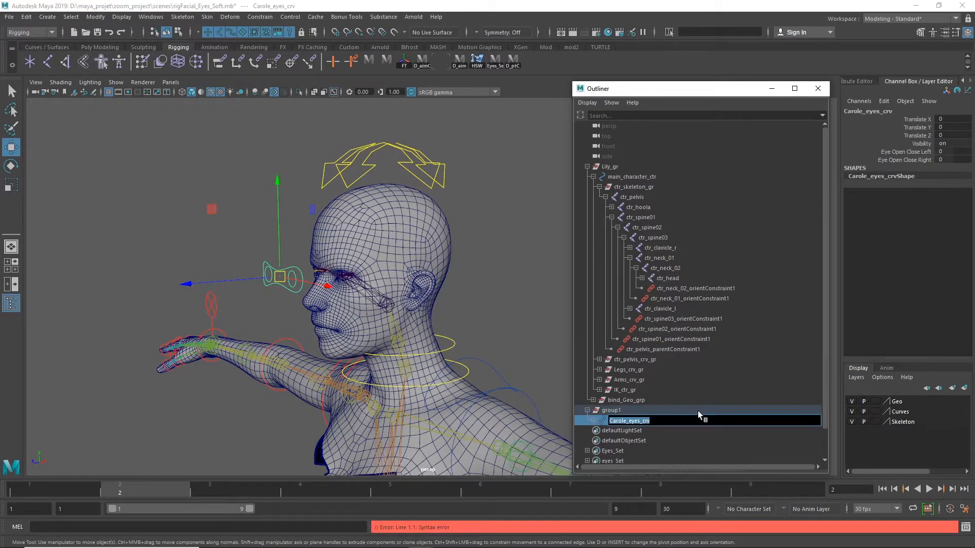
double_click(629, 409)
key("ctrl+v")
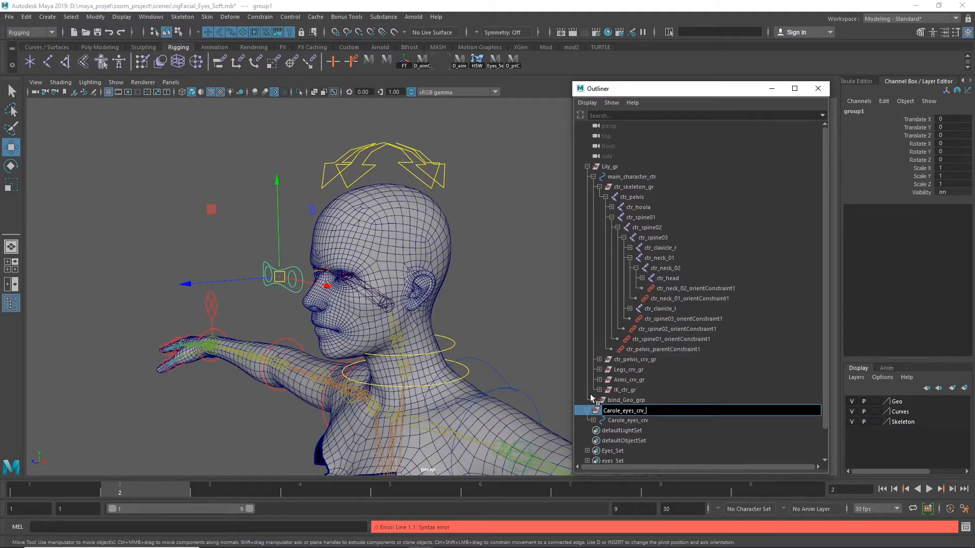
key("Return")
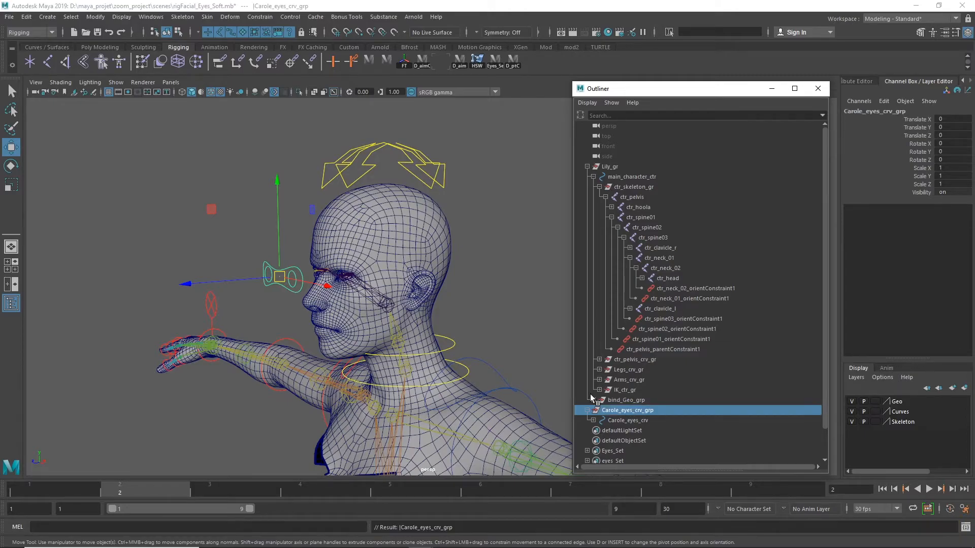
Step: Try to parent the ctr_head joint under Carole_eyes_crv_grp, and undo the parenting
left_click(677, 279)
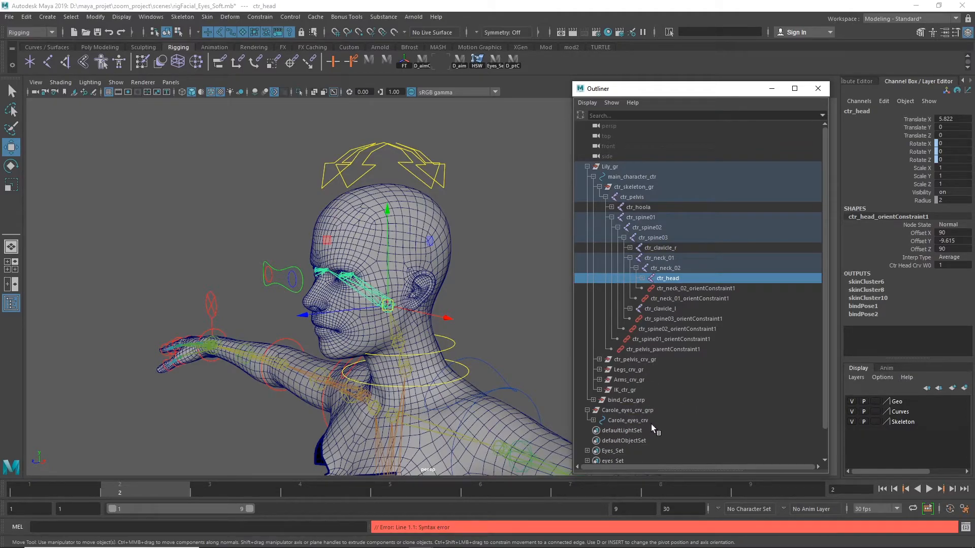
left_click(637, 410, "ctrl")
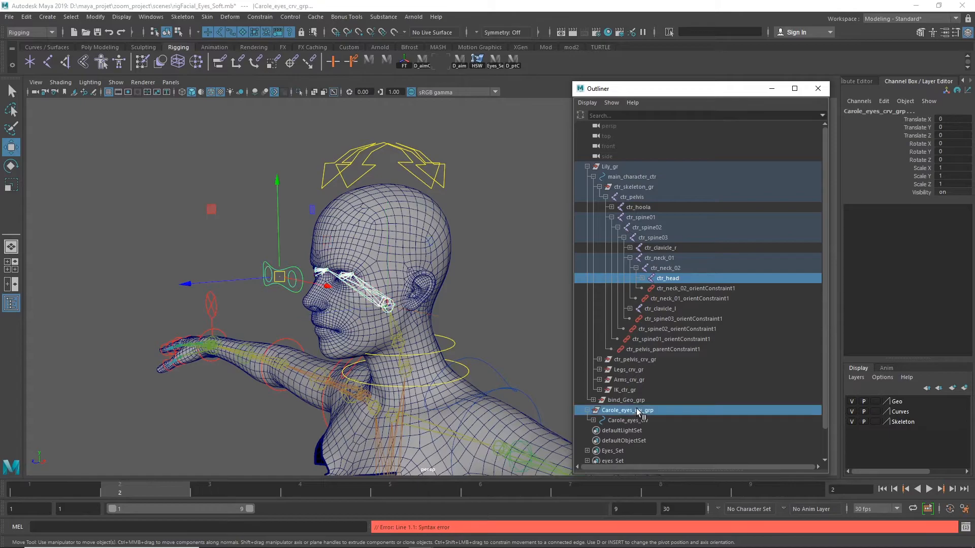
key("p")
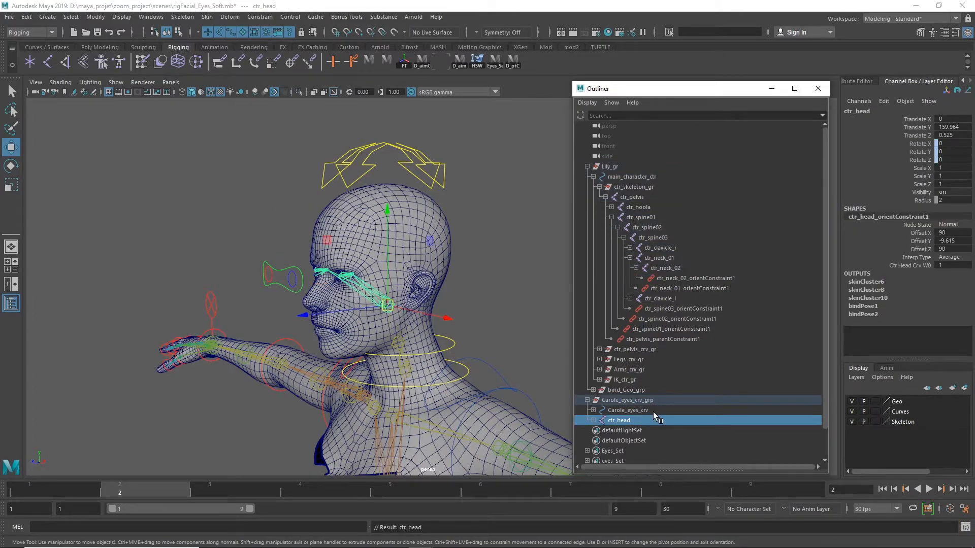
key("ctrl+z")
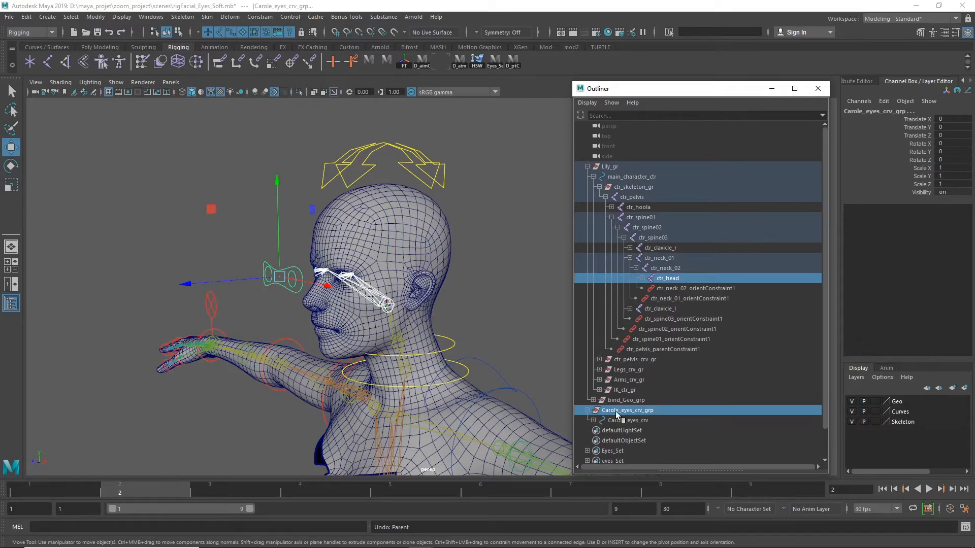
Step: Parent Carole_eyes_crv_grp under the ctr_head joint
left_click(632, 410)
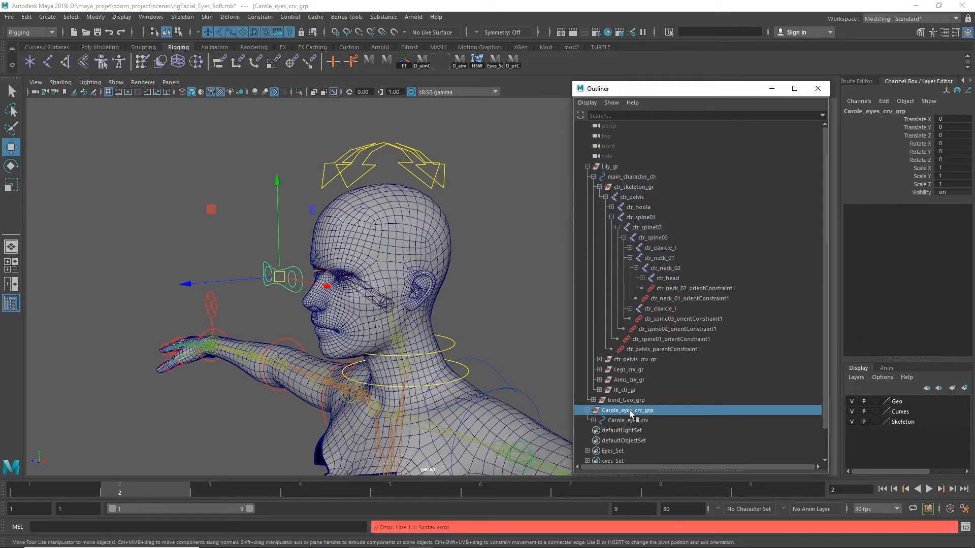
left_click(674, 280, "ctrl")
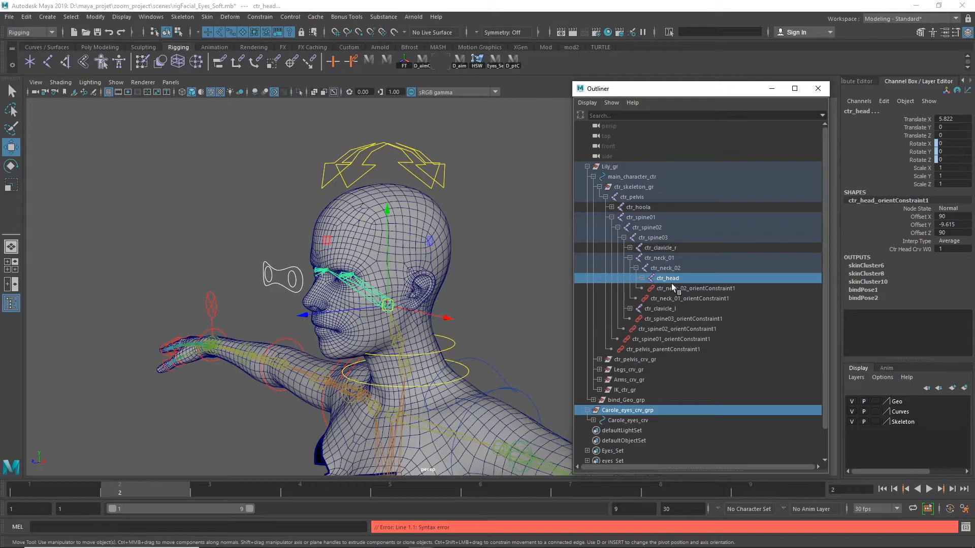
key("p")
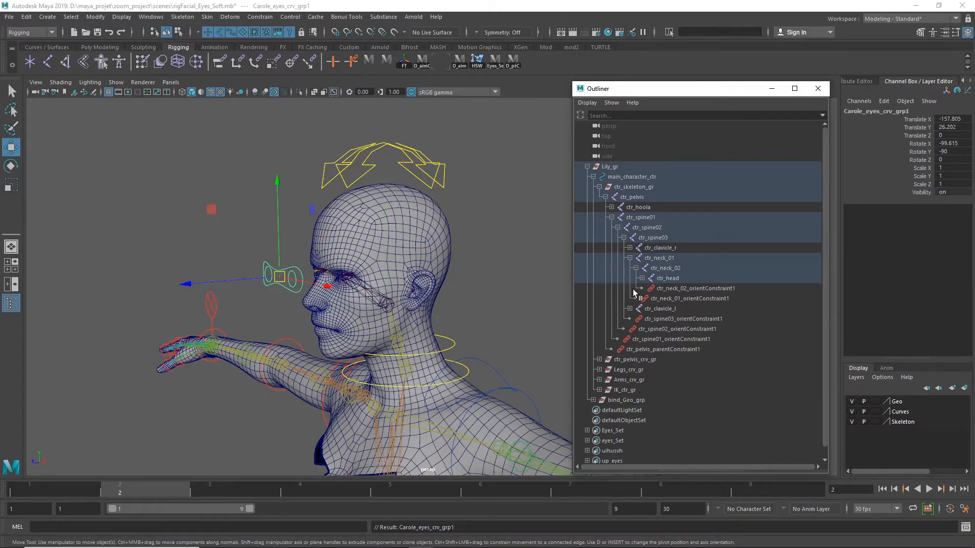
Step: Try rotating the ctr_neck_02_crv control to test how the head and eyes control follow, and undo the rotation
left_click(456, 347)
mouse_move(452, 348)
left_mouse_down("alt")
mouse_move(509, 327)
mouse_move(470, 347)
mouse_move(438, 338)
left_mouse_up("alt")
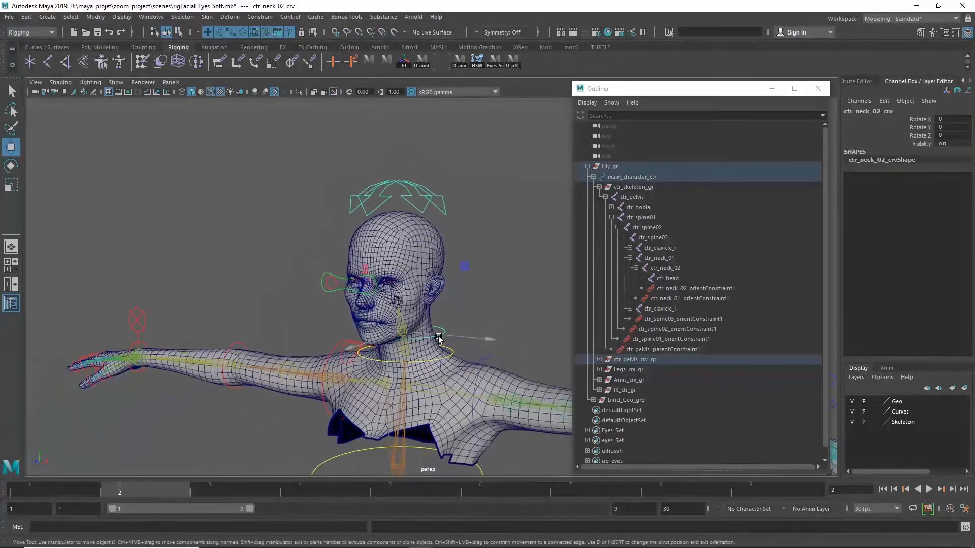
key("e")
left_click_drag(444, 272, 528, 244)
key("ctrl+z")
right_click_drag(529, 243, 624, 230, "alt")
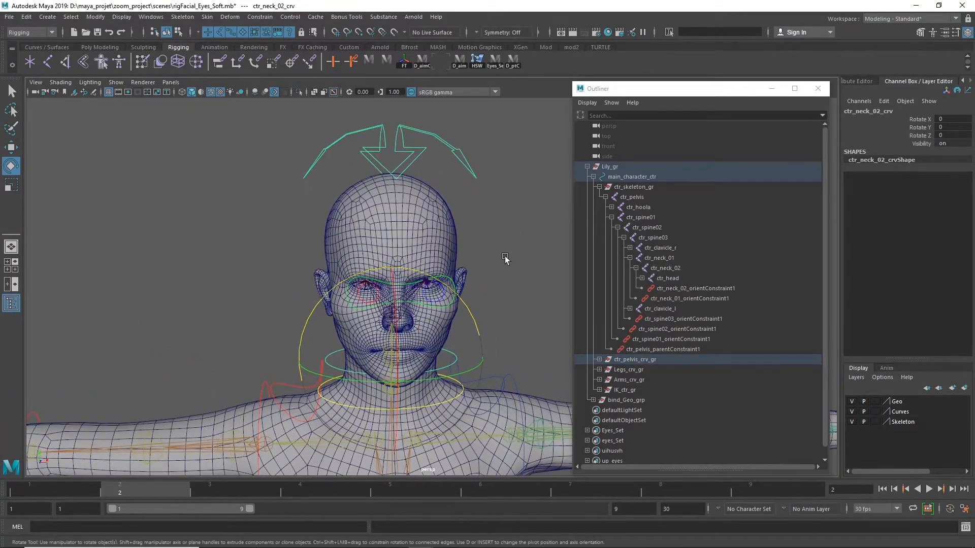
Step: Move the Carole_eyes_crv control to about X 0.988, Y -1.165, Z 0.426 to test the gaze
left_click(496, 273)
right_click_drag(471, 315, 721, 276, "alt")
left_click_drag(482, 298, 516, 233, "alt")
left_click_drag(507, 311, 380, 299, "alt")
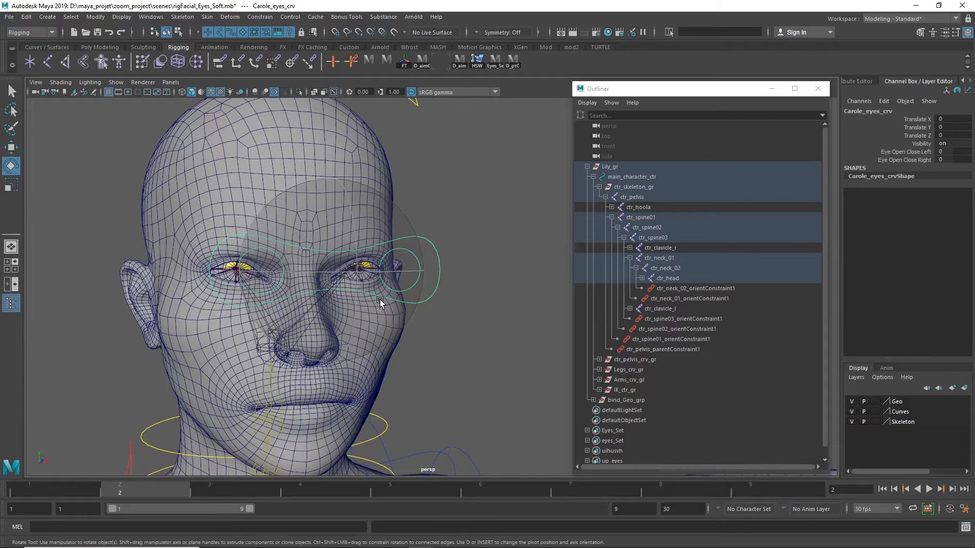
key("w")
left_click_drag(334, 268, 358, 293)
Step: Offset the left eye control to about X 1.877, Y 0.307 and the right one to about X -1.627, Y -1.491
left_click(441, 282)
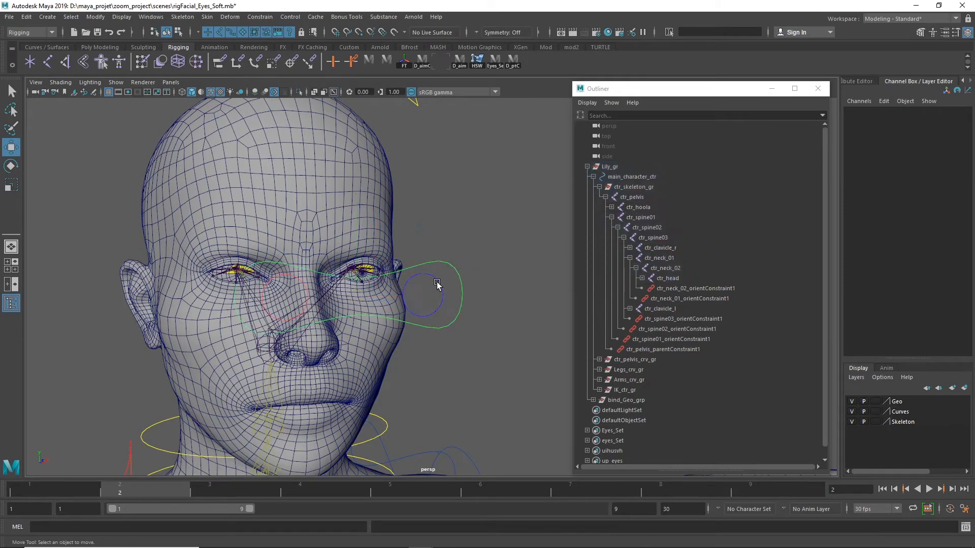
left_click_drag(440, 289, 466, 288)
left_click_drag(422, 349, 503, 315, "alt")
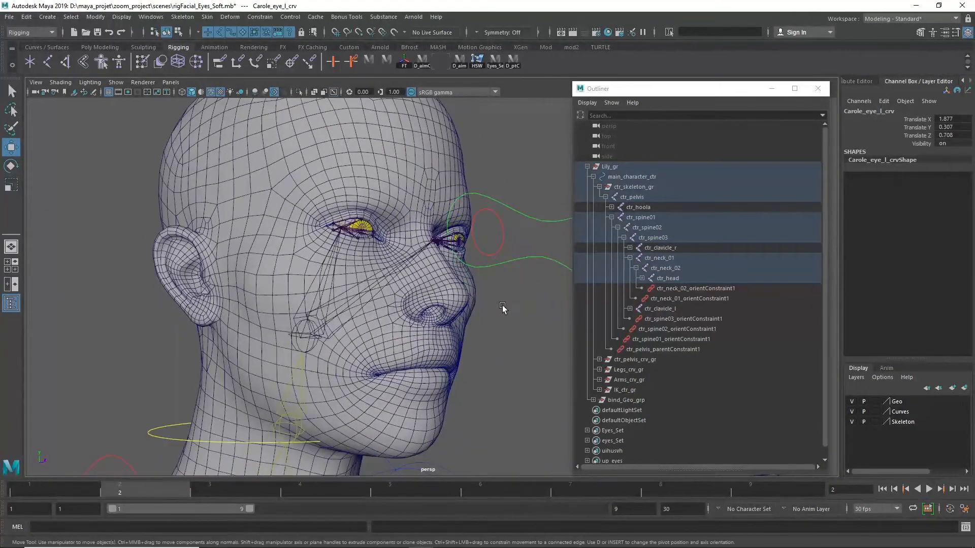
left_click_drag(494, 233, 432, 267)
left_click_drag(519, 308, 503, 320, "alt")
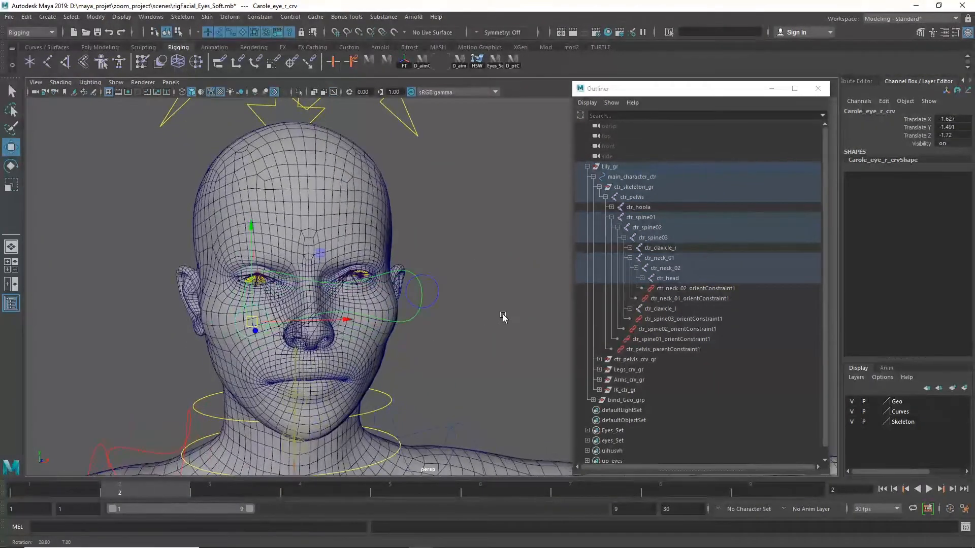
Step: Try the eyelid attributes of Carole_eyes_crv, setting Eye Open Close Right to -1.8
left_click(411, 320)
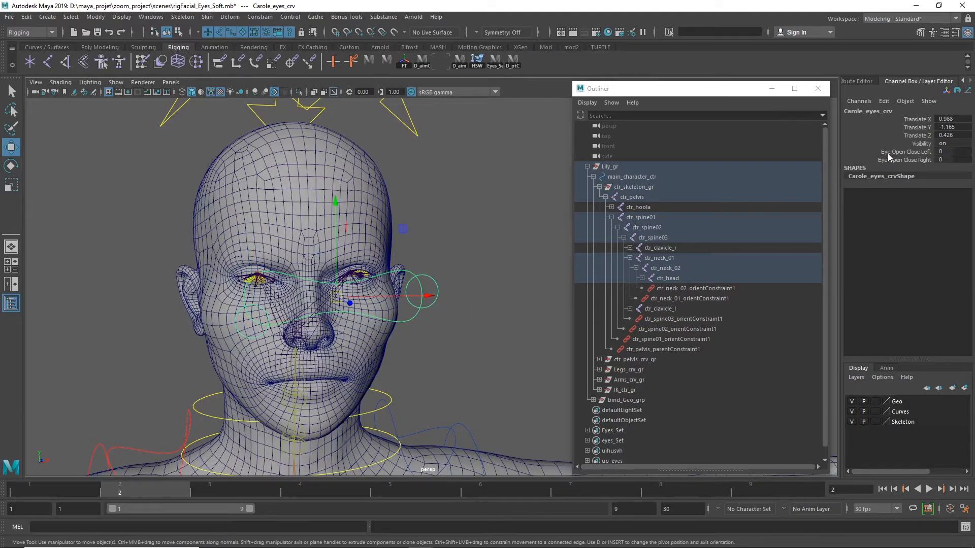
left_click(907, 151)
middle_click_drag(483, 241, 516, 239)
left_click(903, 160)
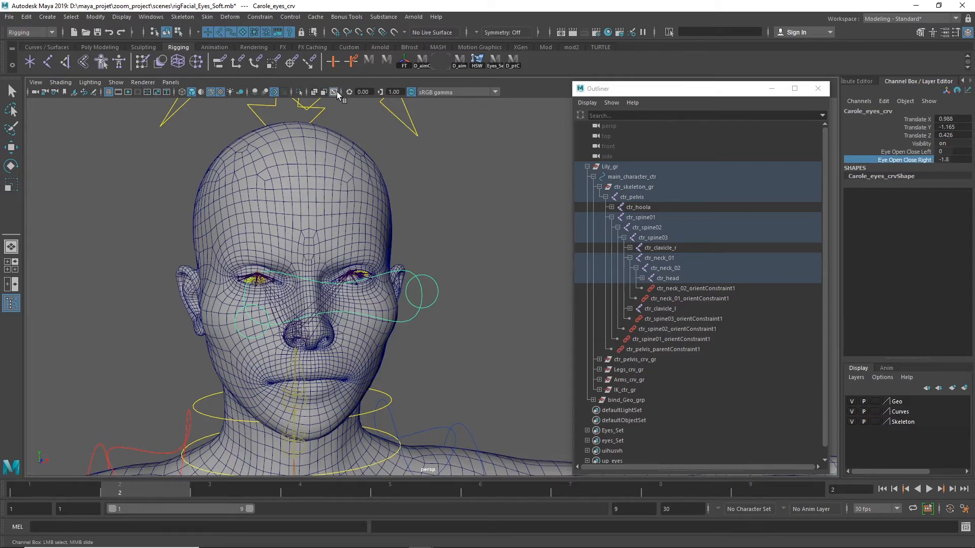
Step: Reset Translate X, Y and Z to 0 on the eyes control and both individual eye controls together
left_click_drag(486, 283, 401, 277, "alt")
left_click_drag(510, 198, 375, 299)
left_click(949, 134)
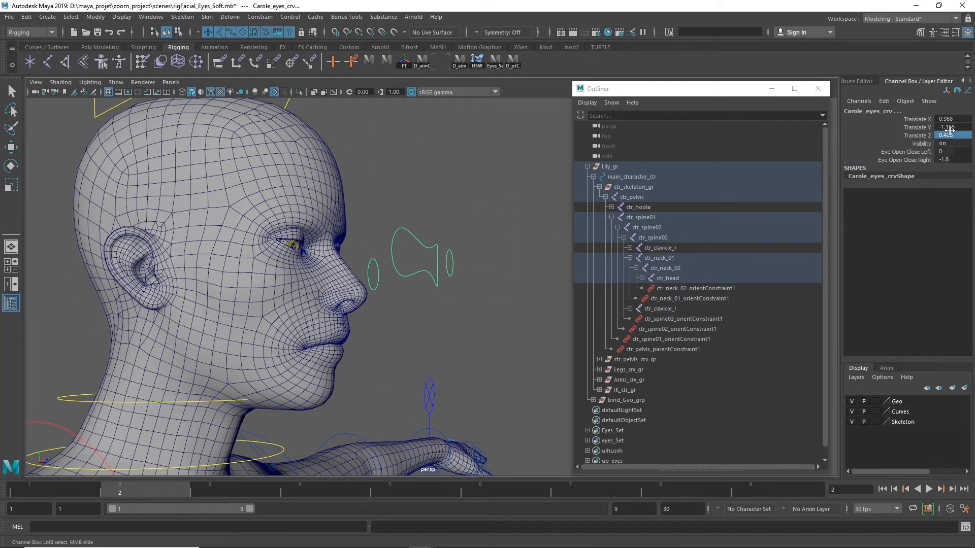
left_click_drag(949, 132, 949, 119)
type("0")
key("Return")
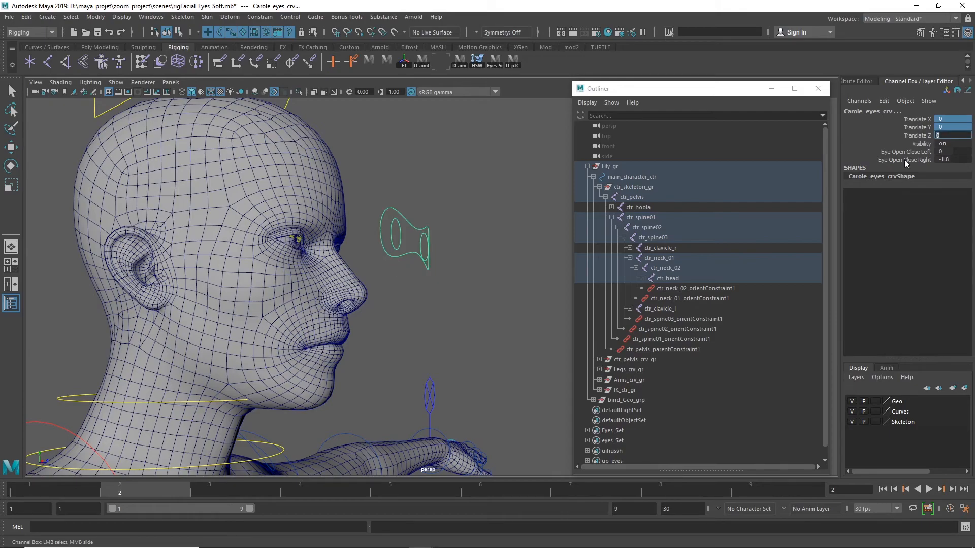
Step: Set Eye Open Close Left and Eye Open Close Right to 0 on Carole_eyes_crv
left_click_drag(417, 303, 316, 295, "alt")
scroll(264, 251, "up", 4)
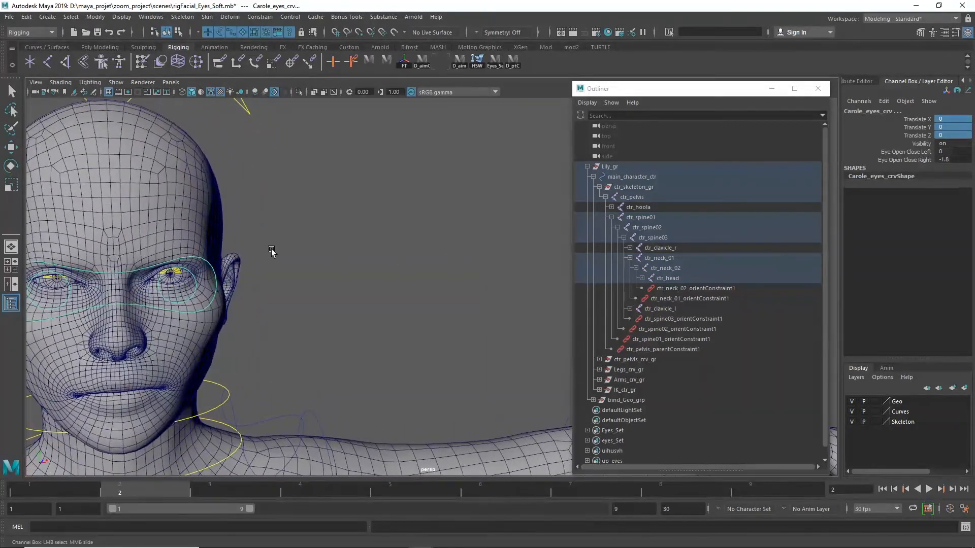
middle_click_drag(264, 251, 467, 249, "alt")
scroll(467, 248, "up", 3)
left_click(444, 254)
key("w")
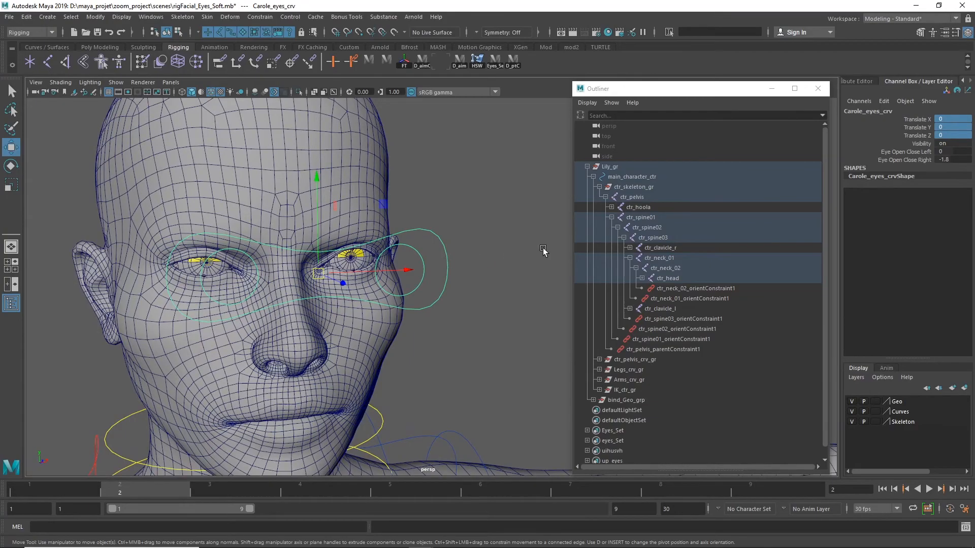
left_click_drag(947, 152, 947, 160)
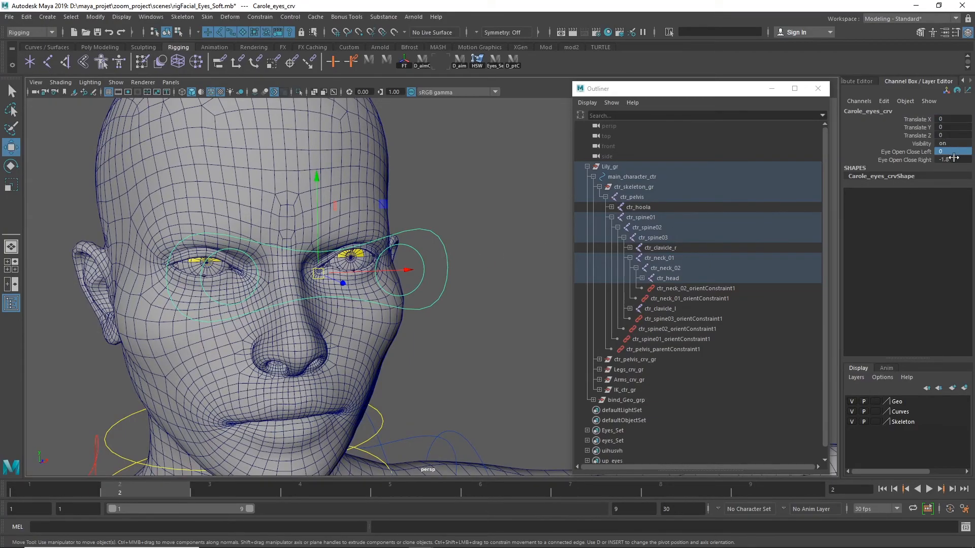
type("0")
key("Return")
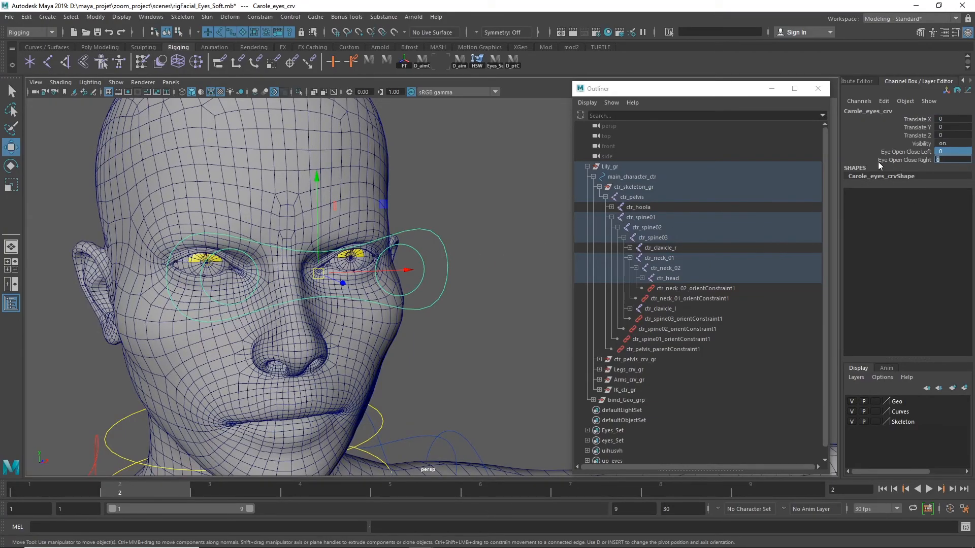
Step: Select the Eye Open Close Left channel of Carole_eyes_crv for adjustment
left_click(917, 152)
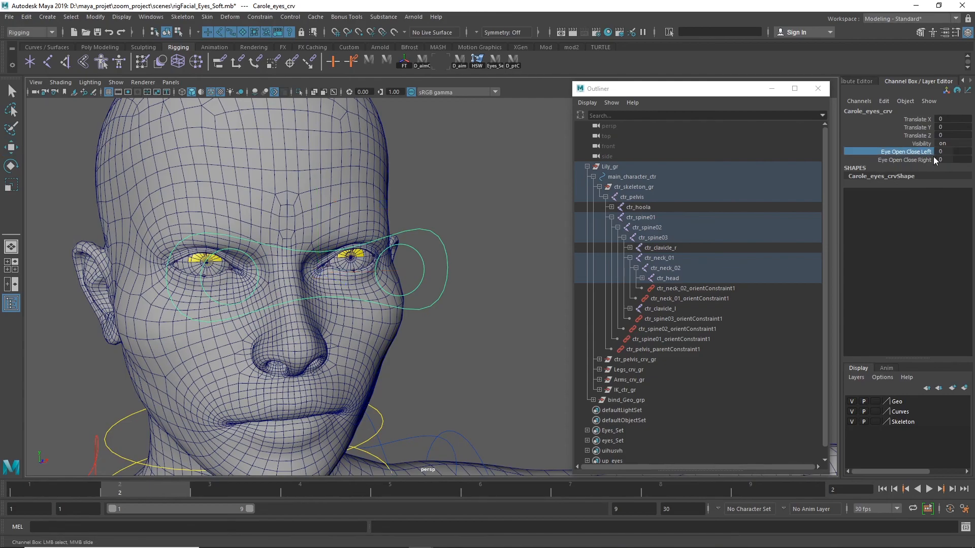